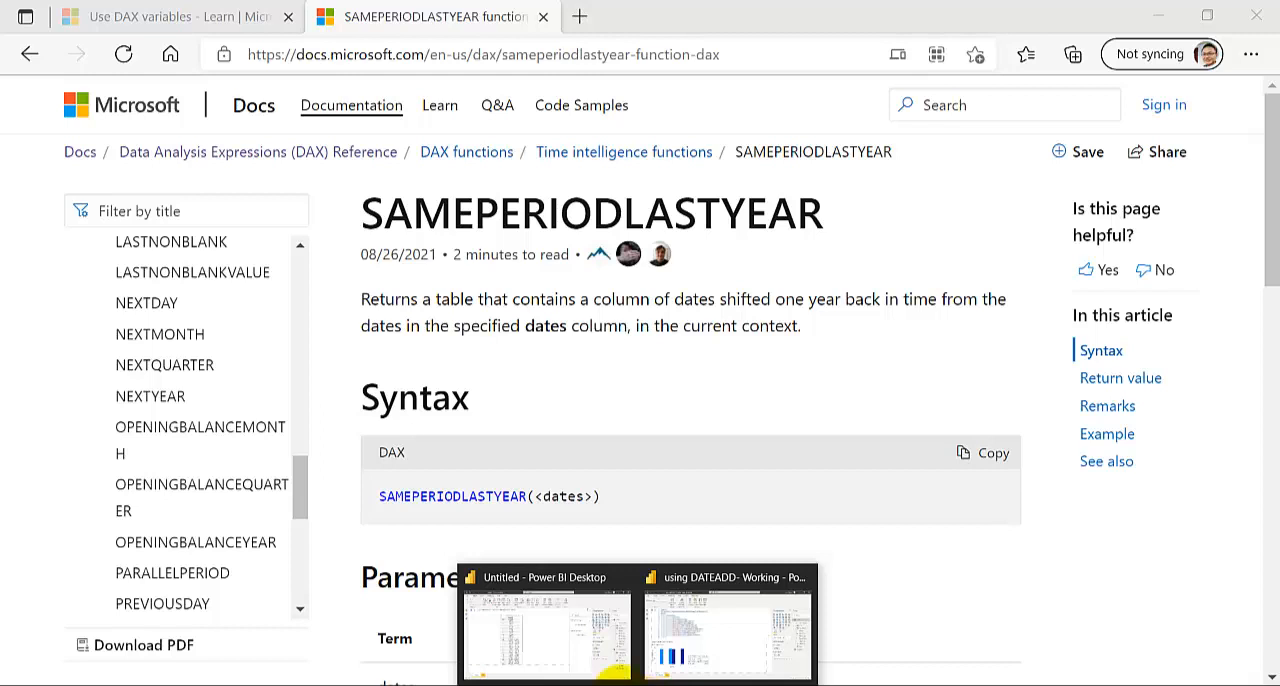
Switch to the Untitled Power BI Desktop report and display the DAX formula of the Dates table
click(540, 650)
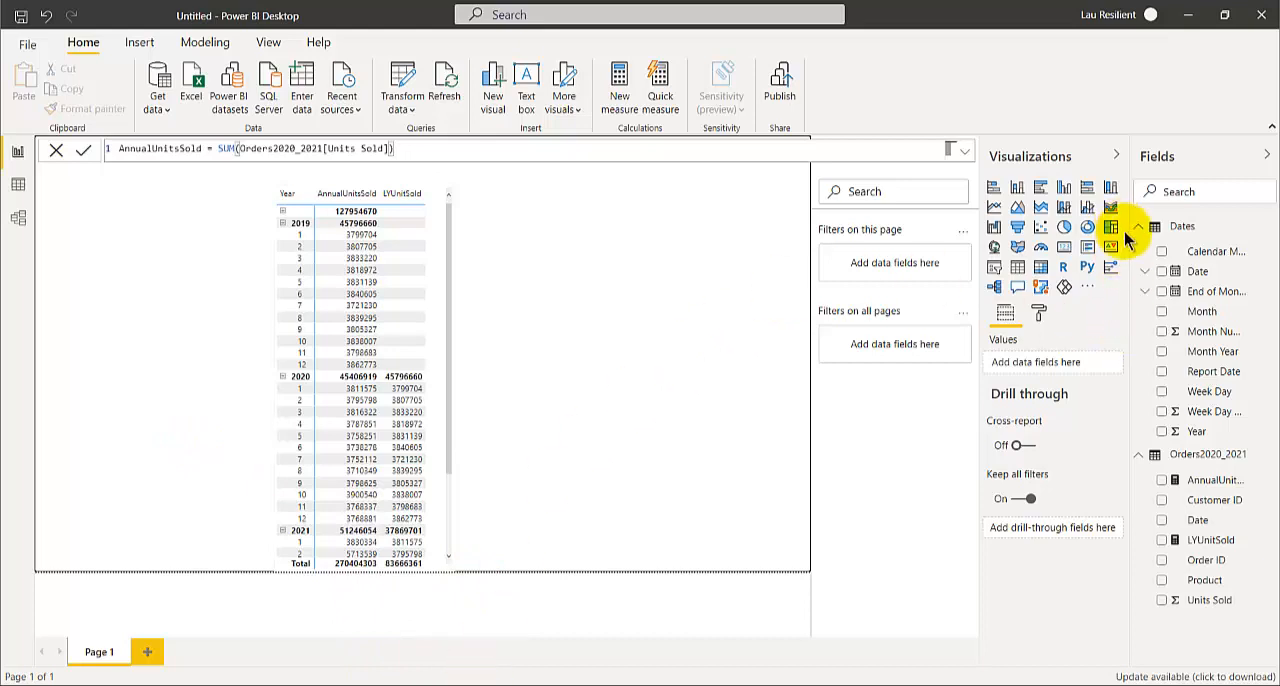
click(1183, 227)
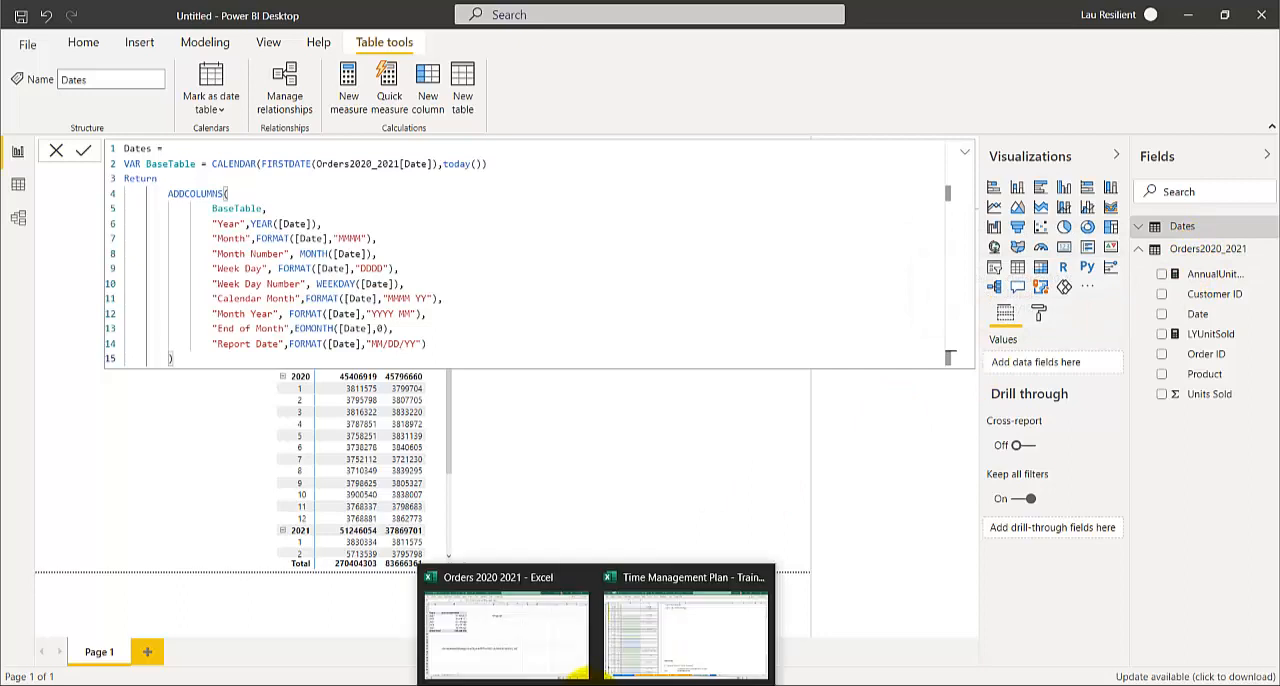
Switch to the Orders 2020 2021 workbook in Excel and examine the order rows on the Orders2020_2021 sheet back to the first record
mouse_move(583, 678)
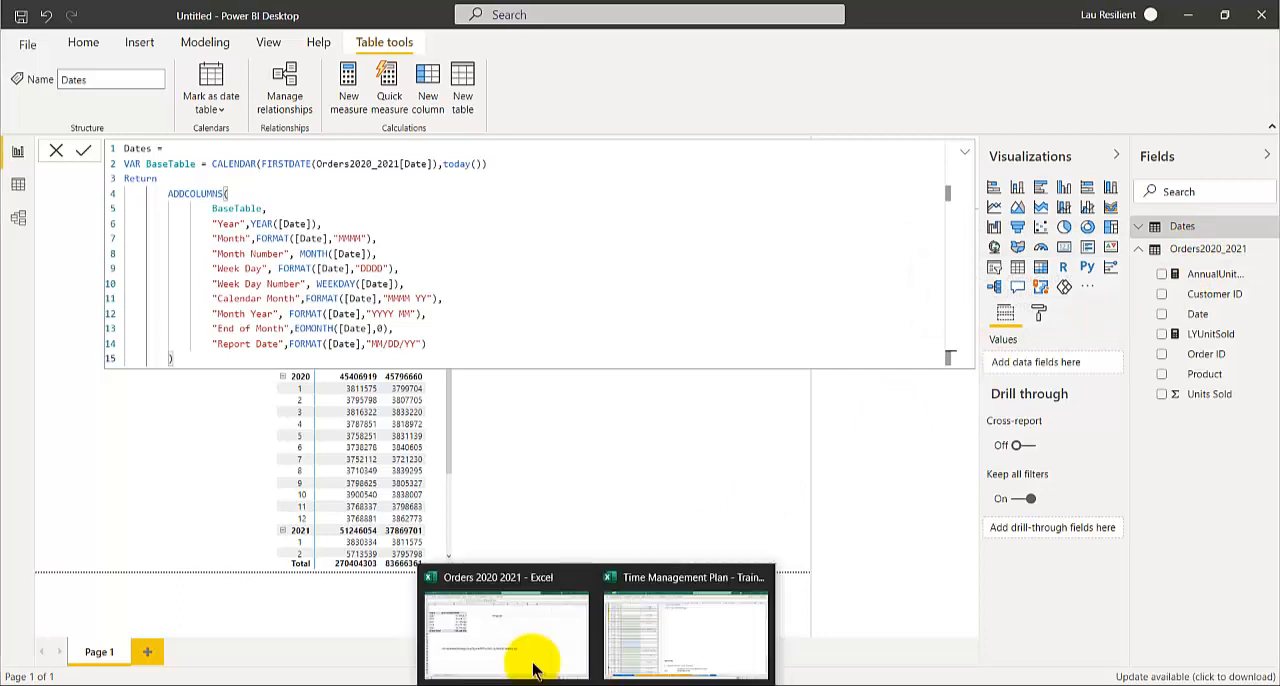
click(529, 652)
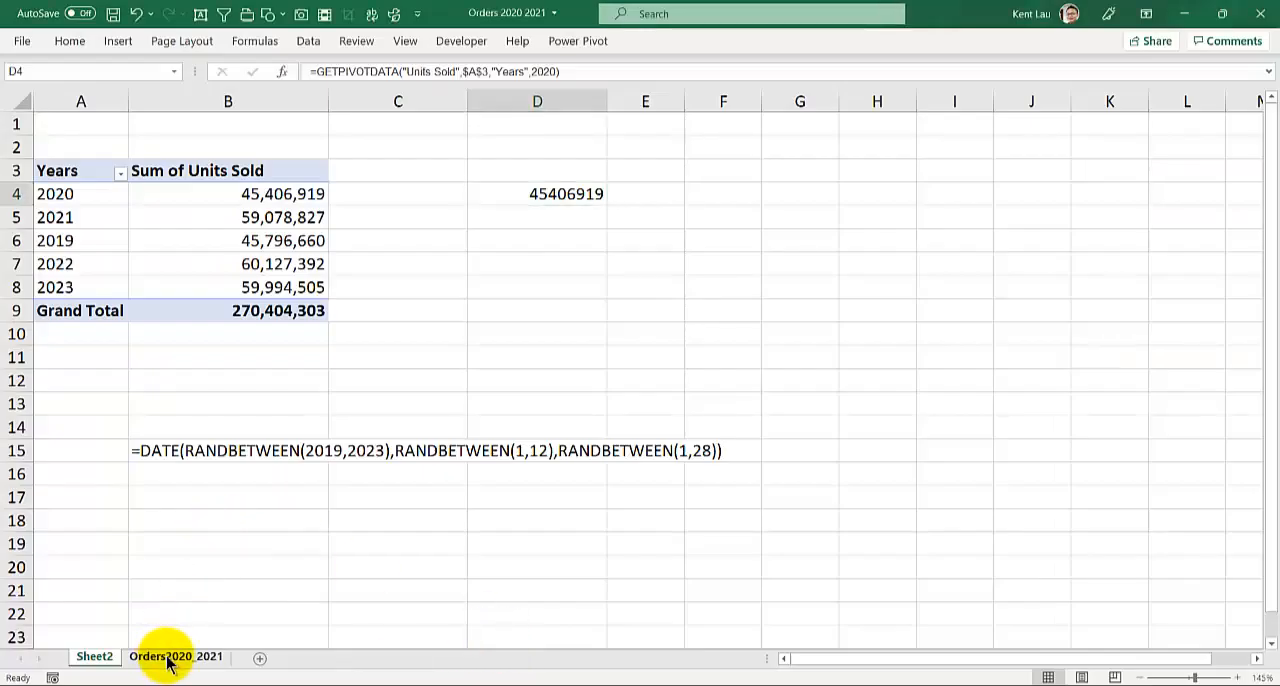
click(165, 657)
scroll(177, 390, up, 3)
click(352, 135)
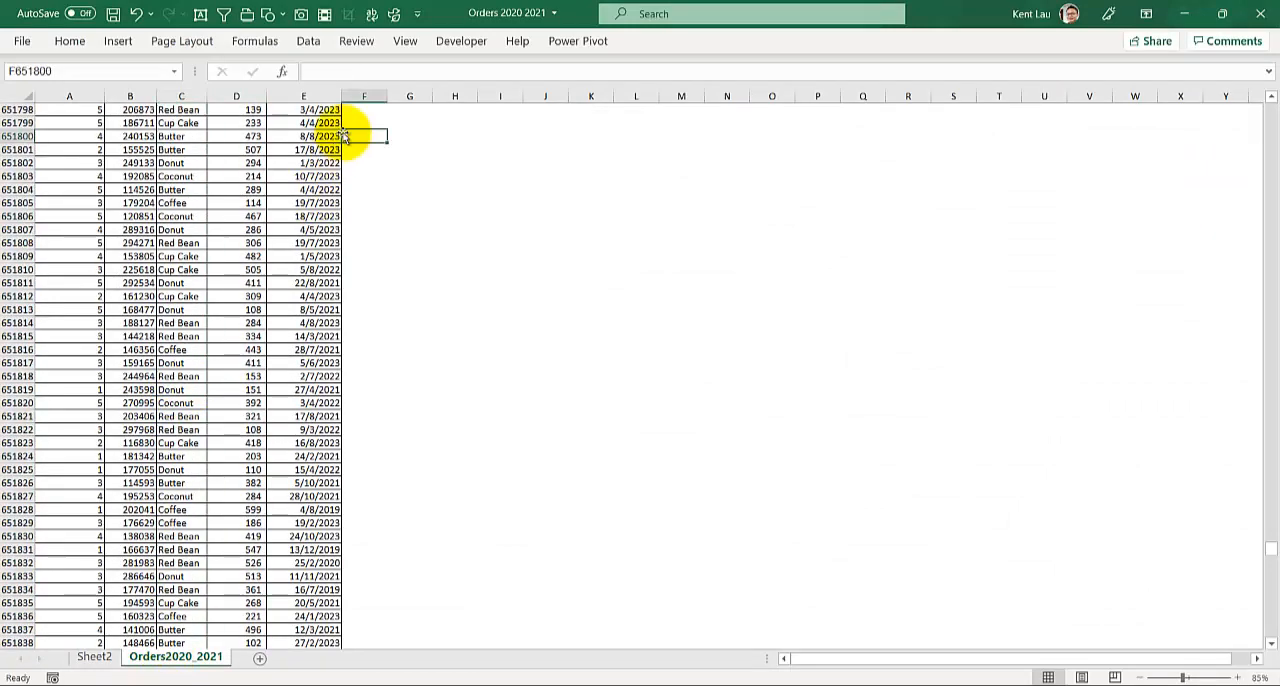
scroll(264, 252, up, 3)
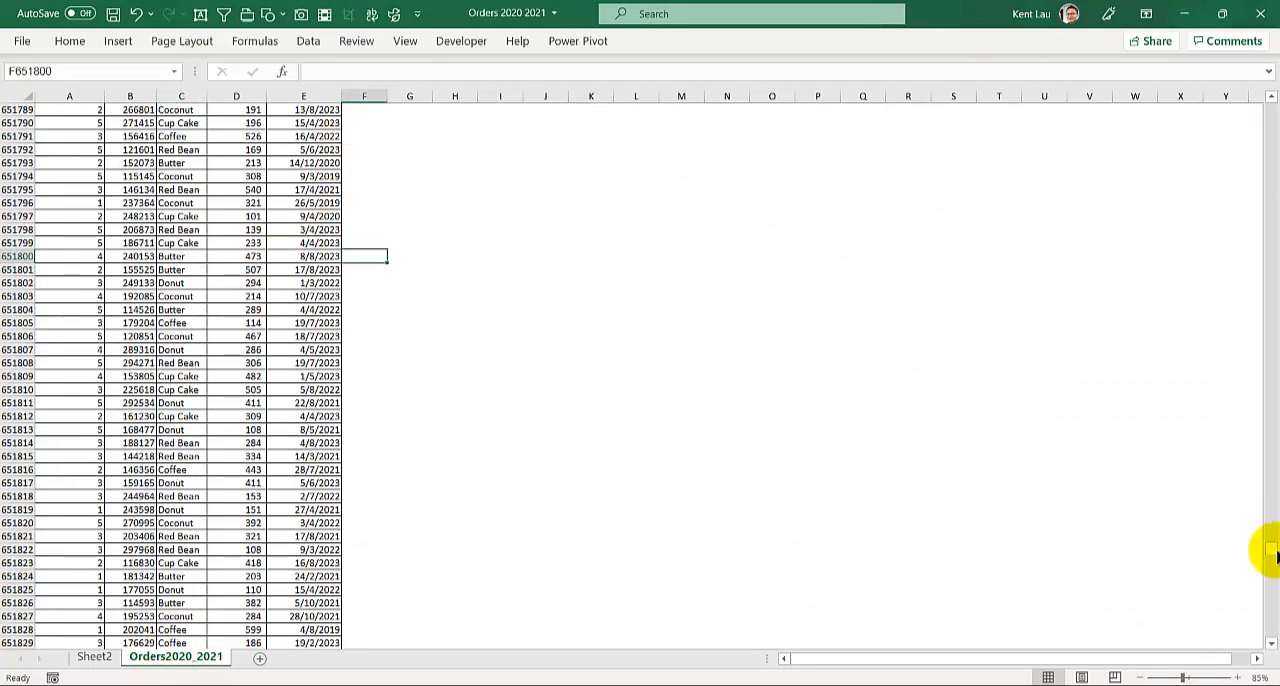
drag(1268, 550, 1270, 110)
click(288, 122)
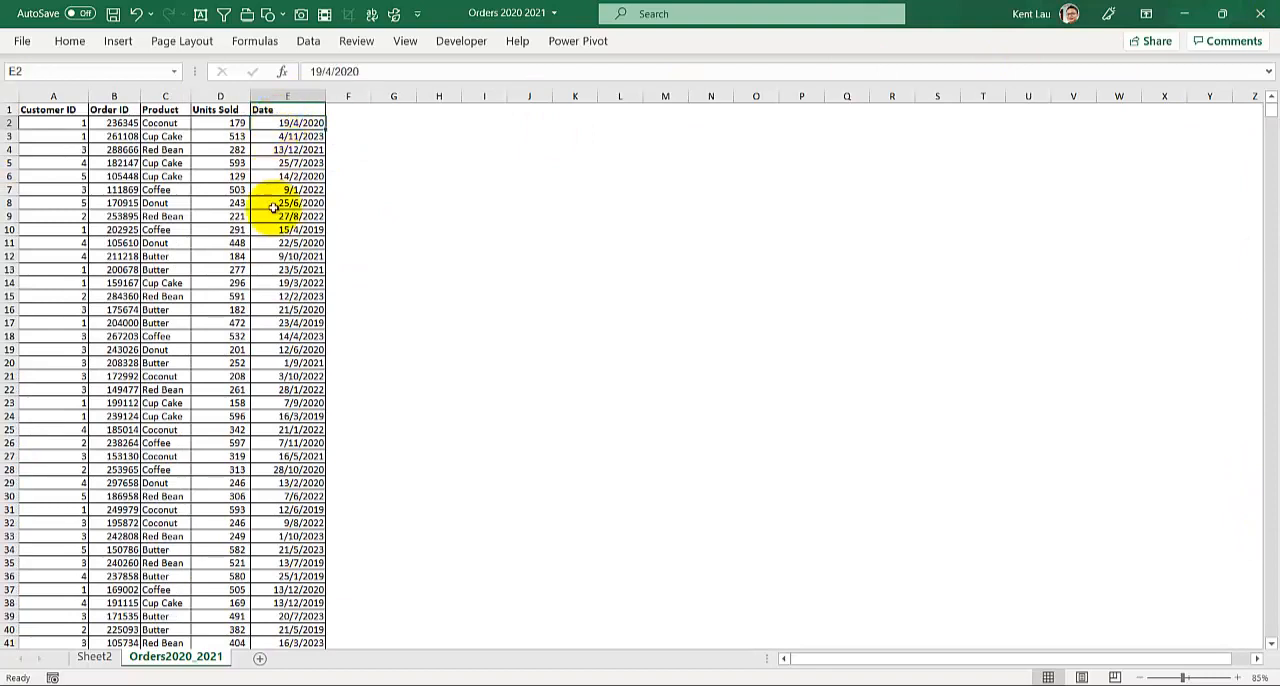
Enter the current date, 25/10/2021, in cell D6 of Sheet2
click(94, 657)
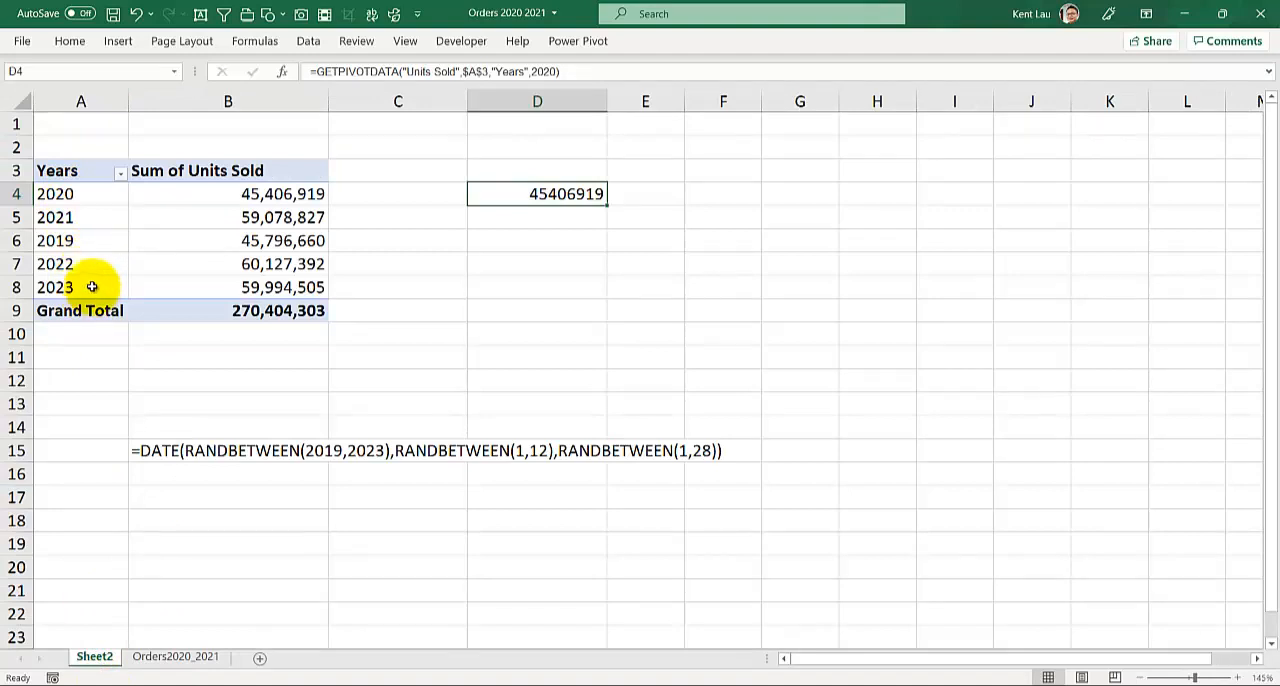
click(491, 218)
click(491, 237)
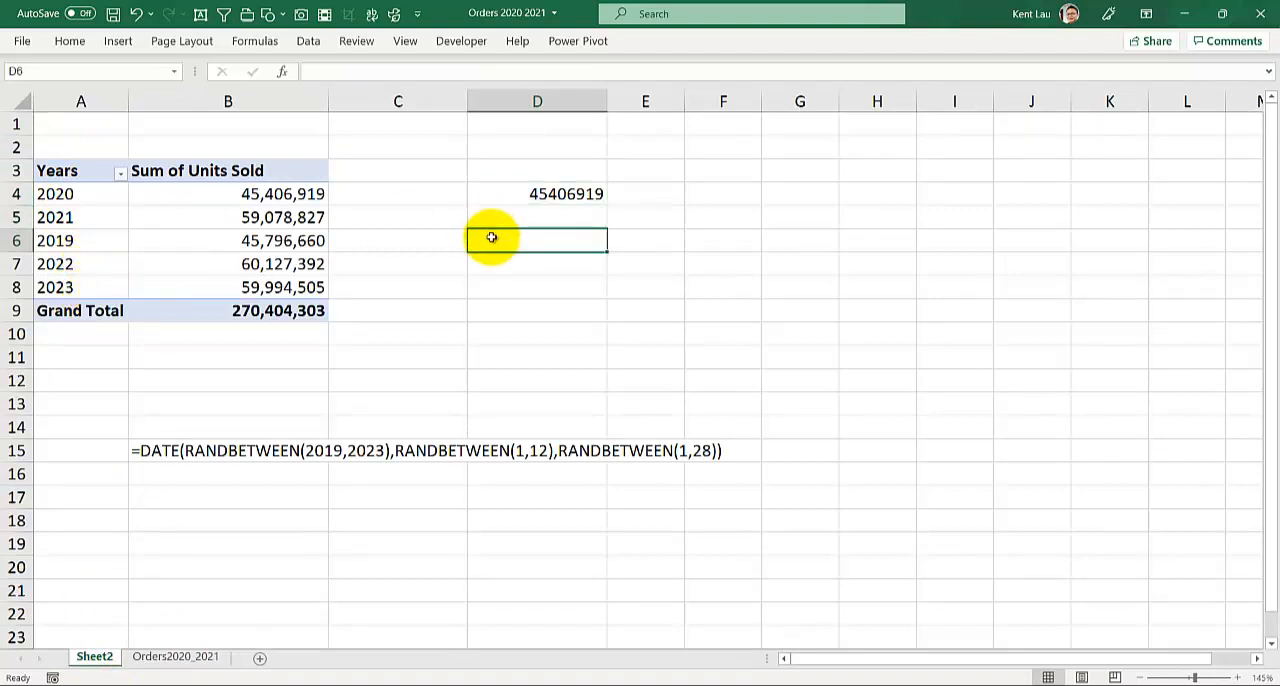
key(ctrl+semicolon)
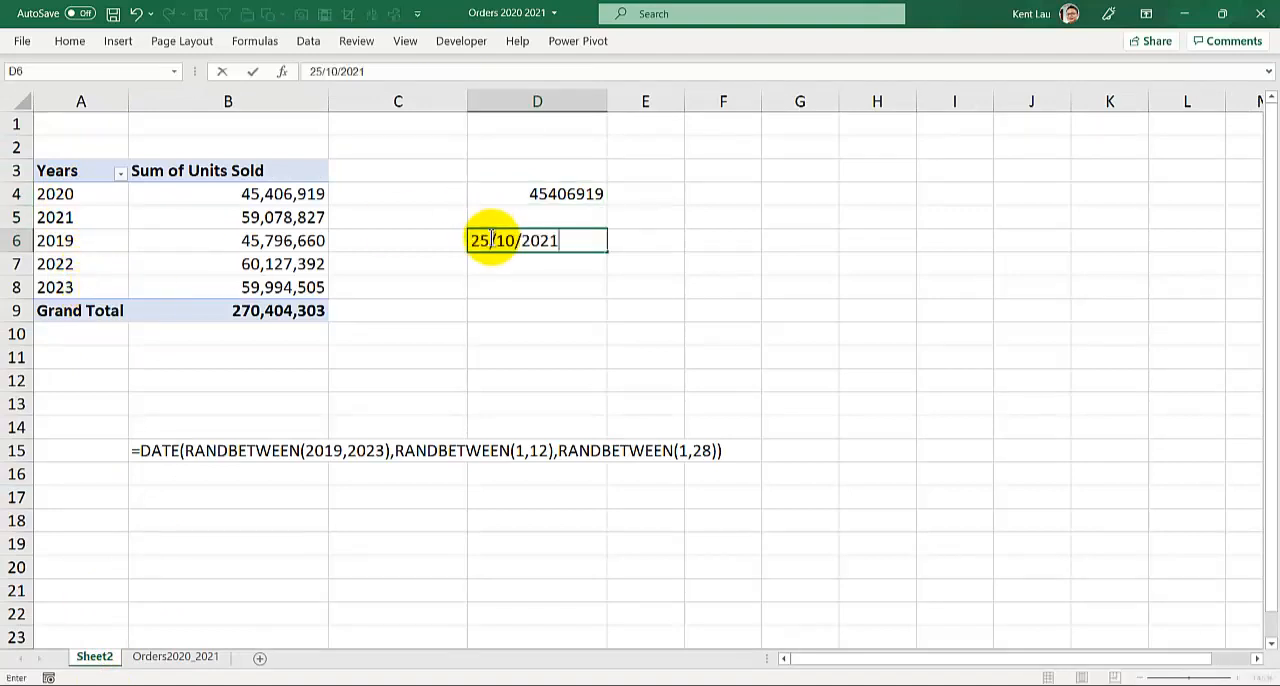
key(Return)
click(491, 237)
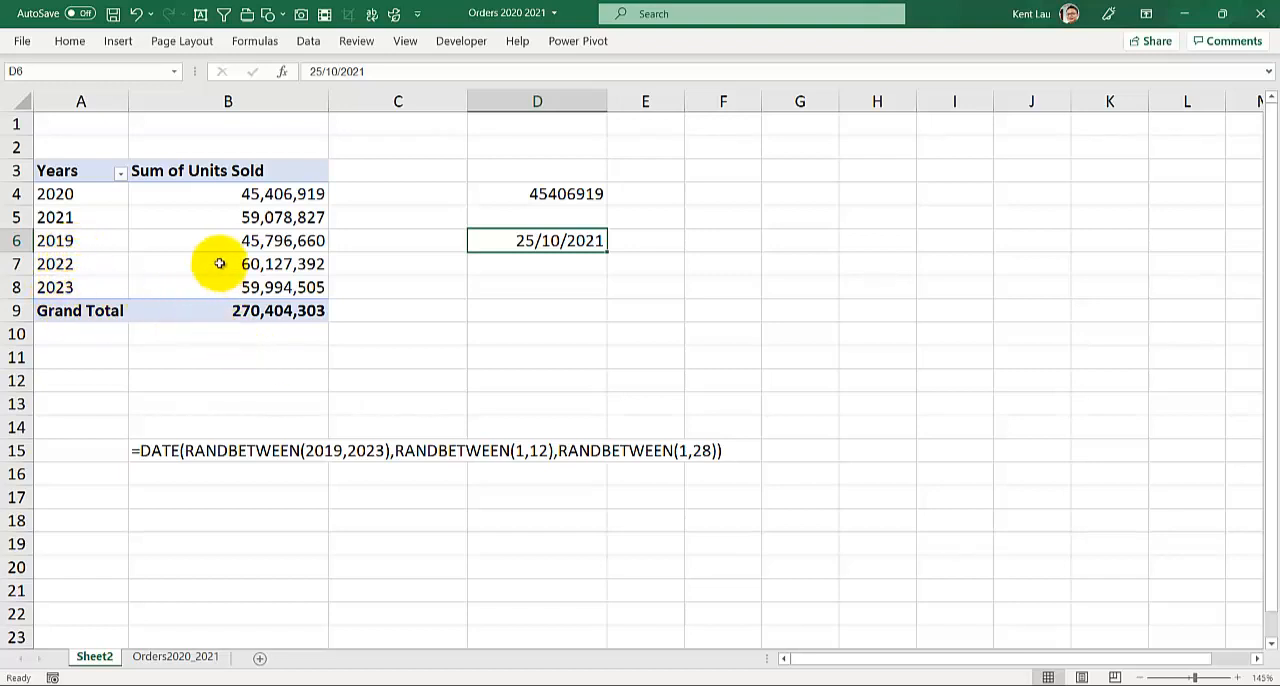
Switch back to Power BI Desktop and review the matrix's monthly unit figures through 2021
mouse_move(219, 263)
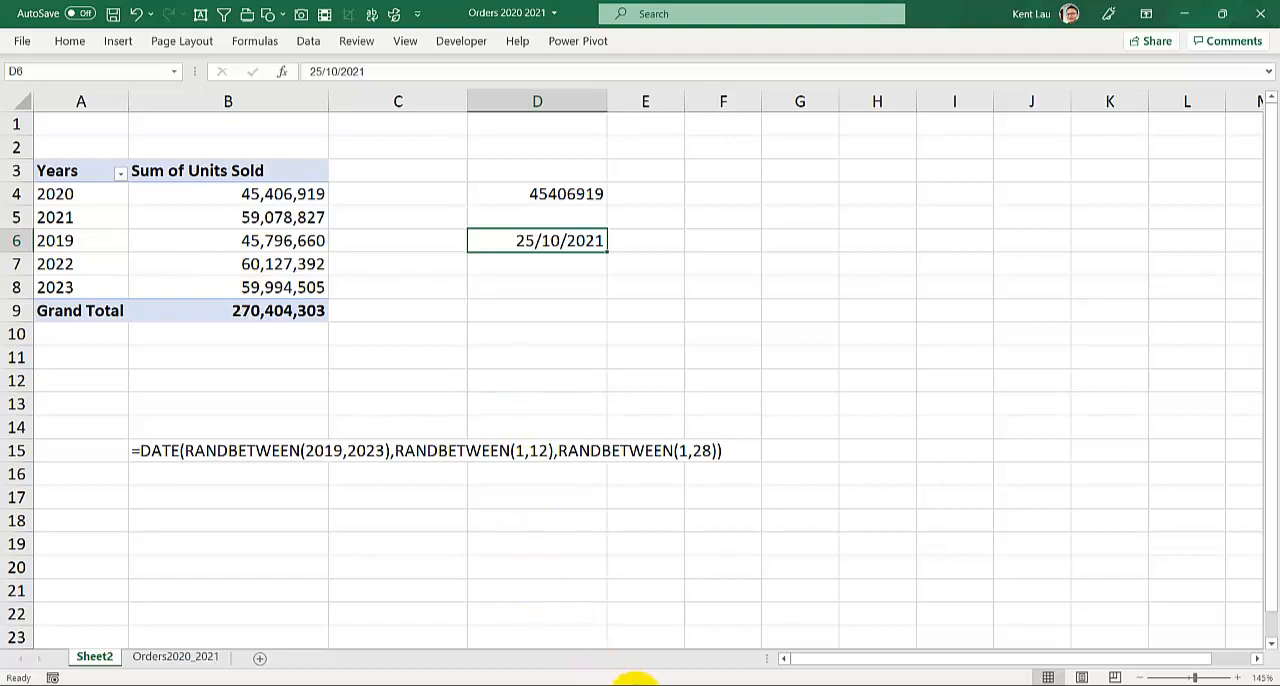
click(597, 676)
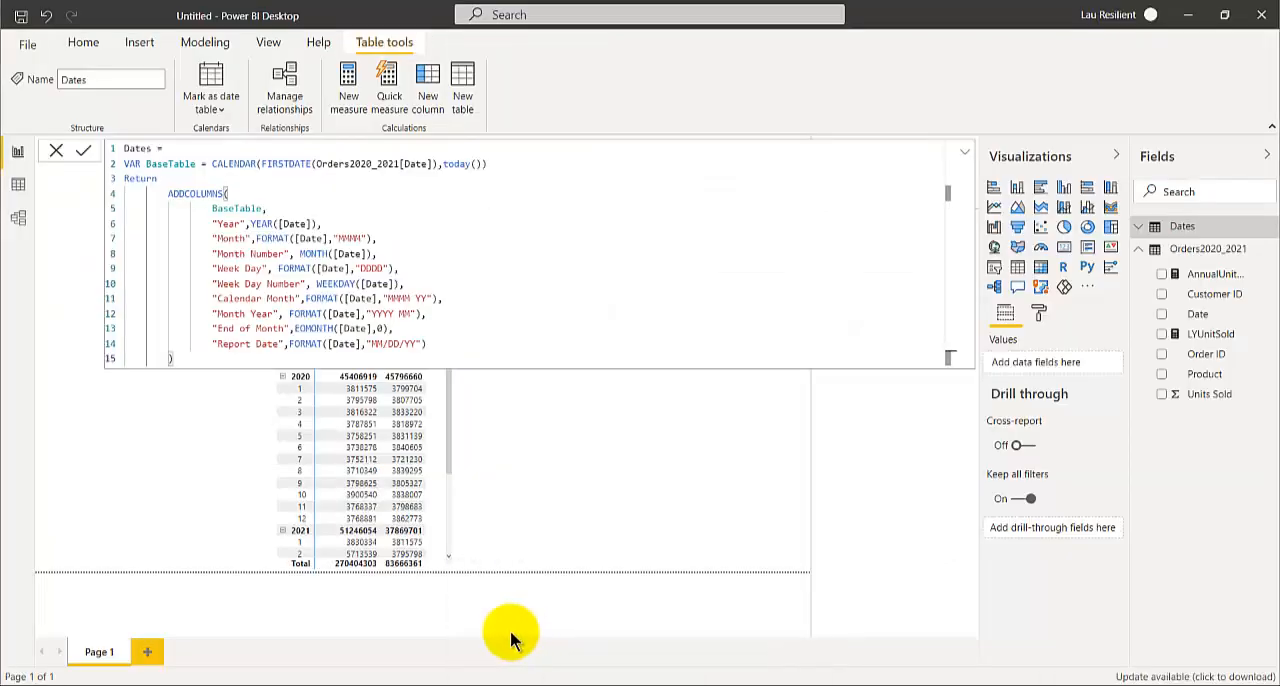
click(190, 455)
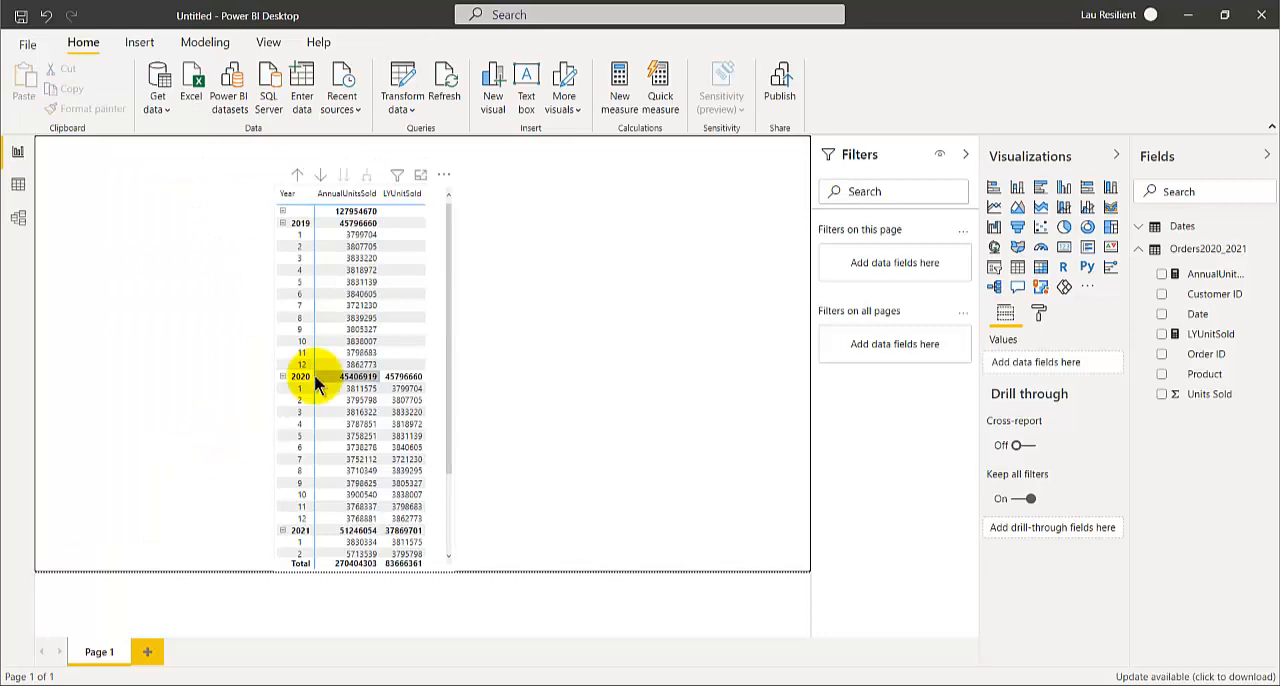
scroll(320, 460, down, 3)
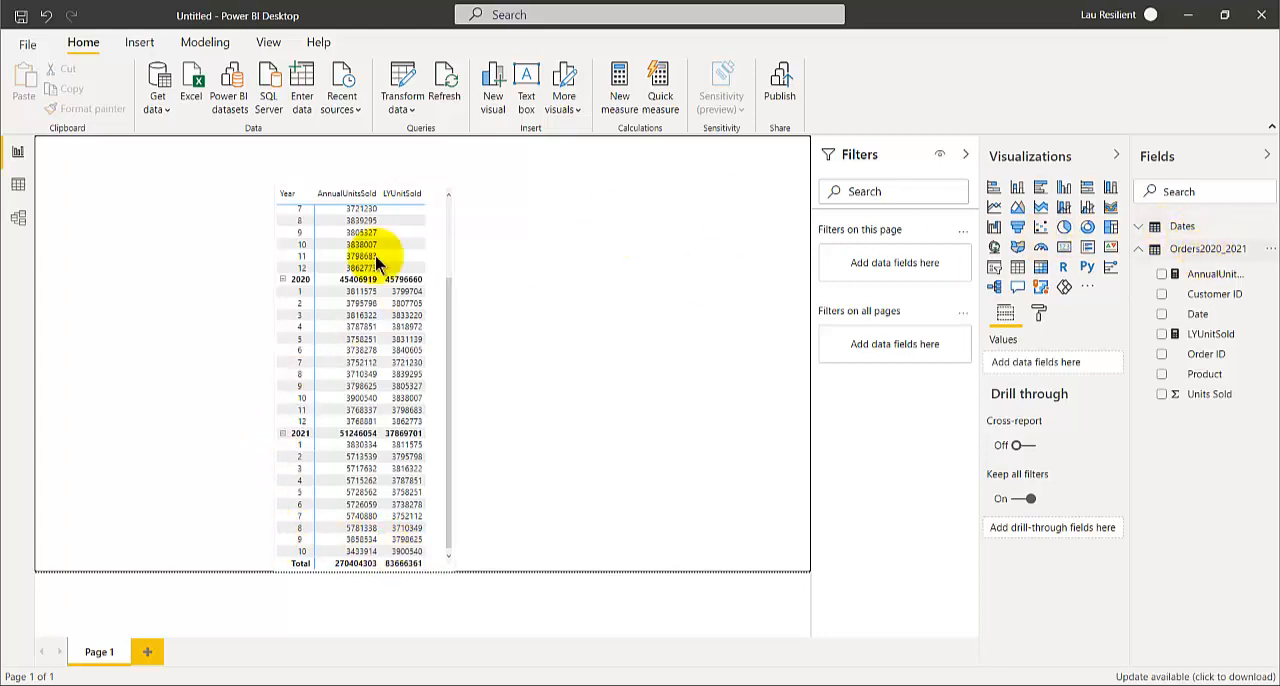
Review the Dates table's fields and DAX formula, and inspect its relationship with Orders2020_2021 in the model view
click(1141, 228)
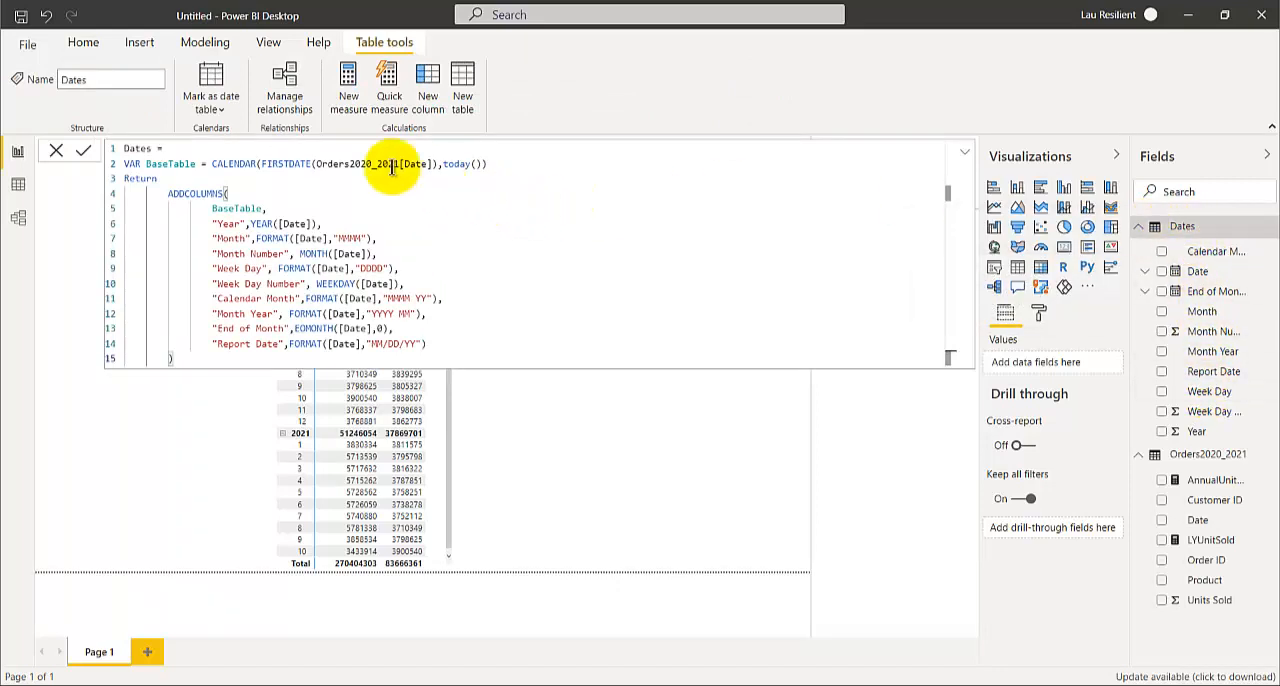
click(172, 357)
text())
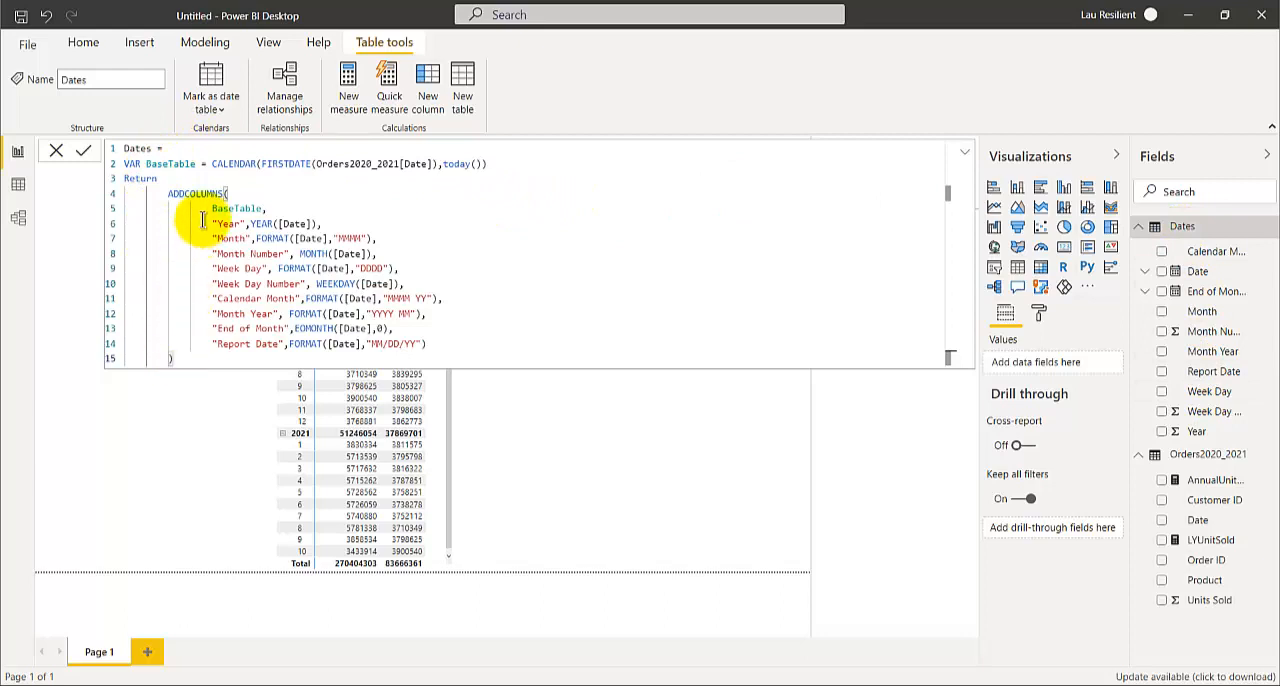
click(17, 224)
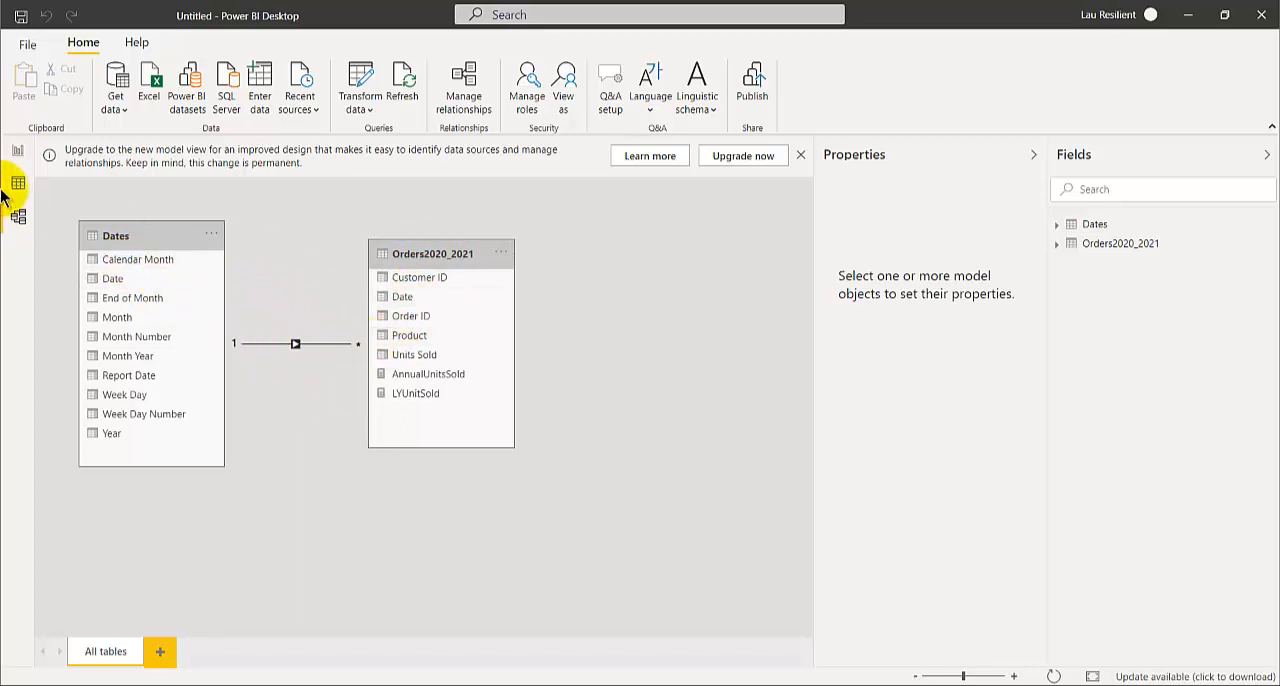
Return to the report view, collapse the formula display and delete the matrix of AnnualUnitsSold and LYUnitSold
click(18, 151)
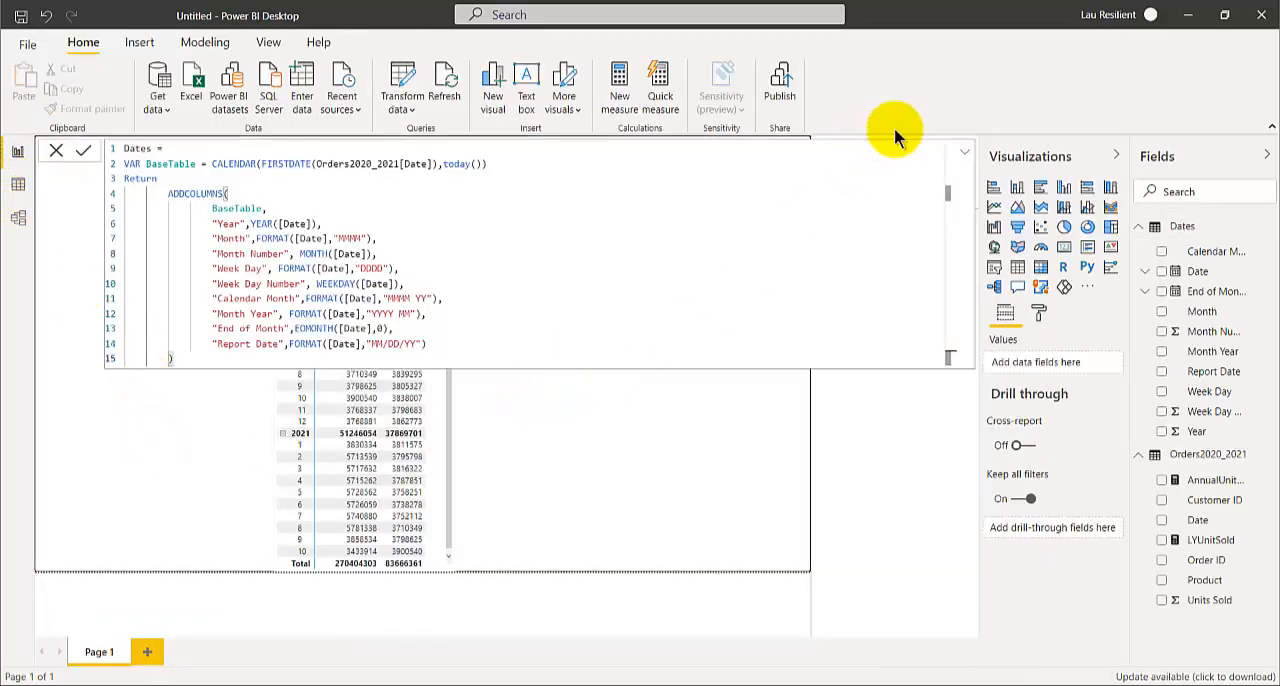
click(964, 152)
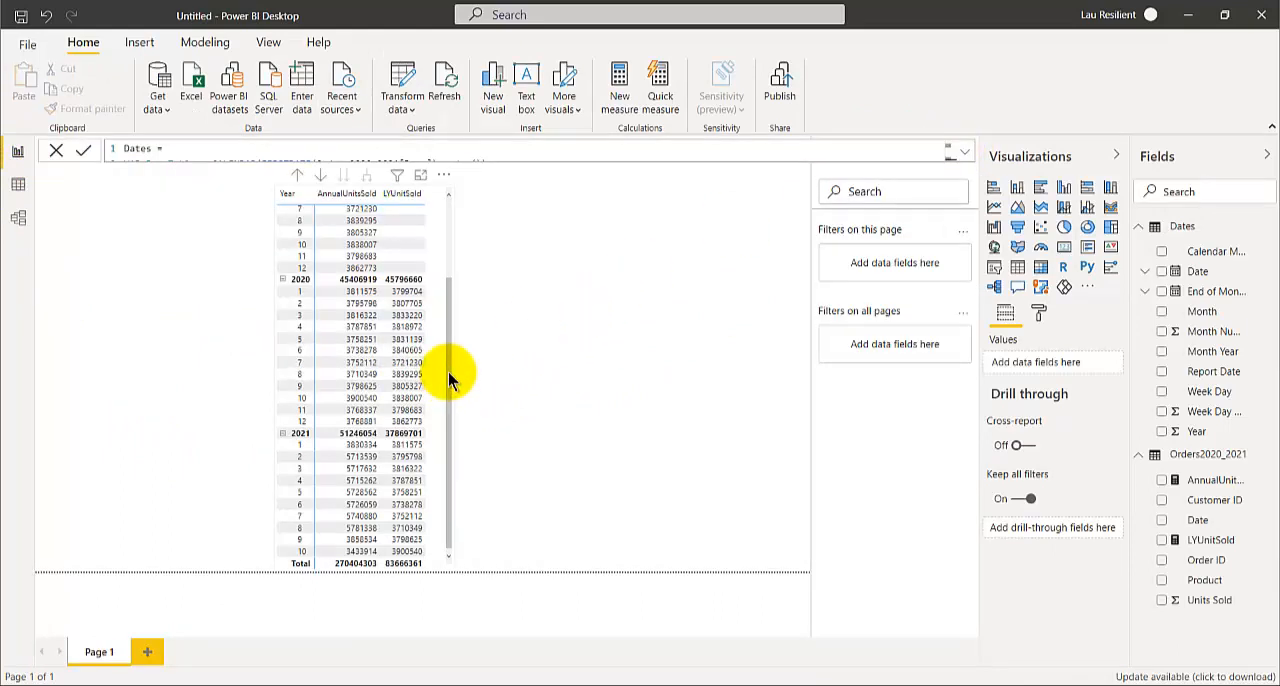
click(438, 243)
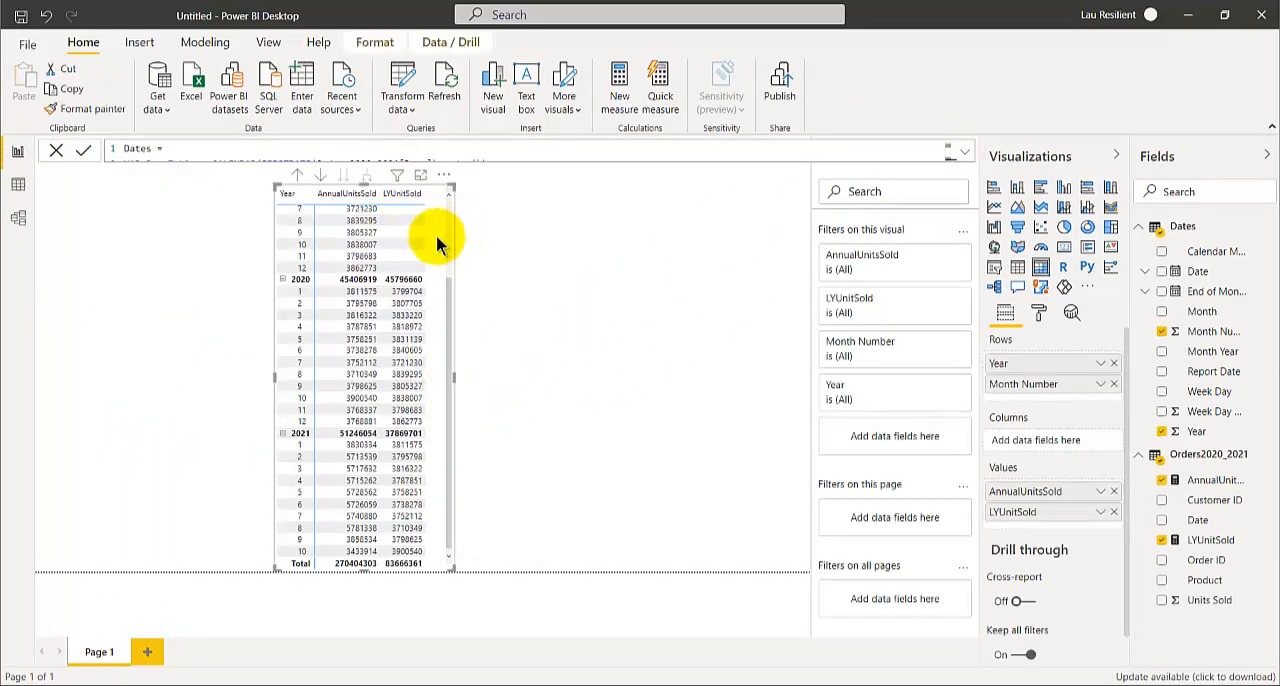
key(Delete)
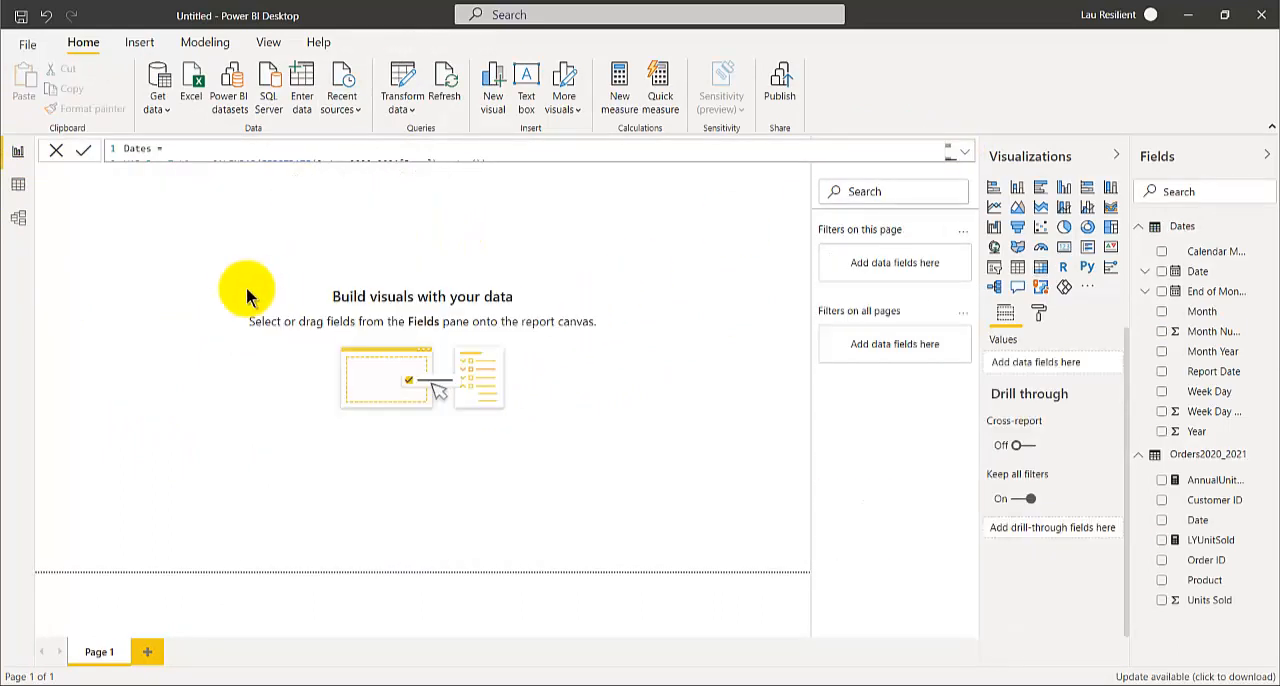
Add a table visual with AnnualUnitsSold and the Orders2020_2021 Date field, reposition it on the page and enlarge it
click(1017, 268)
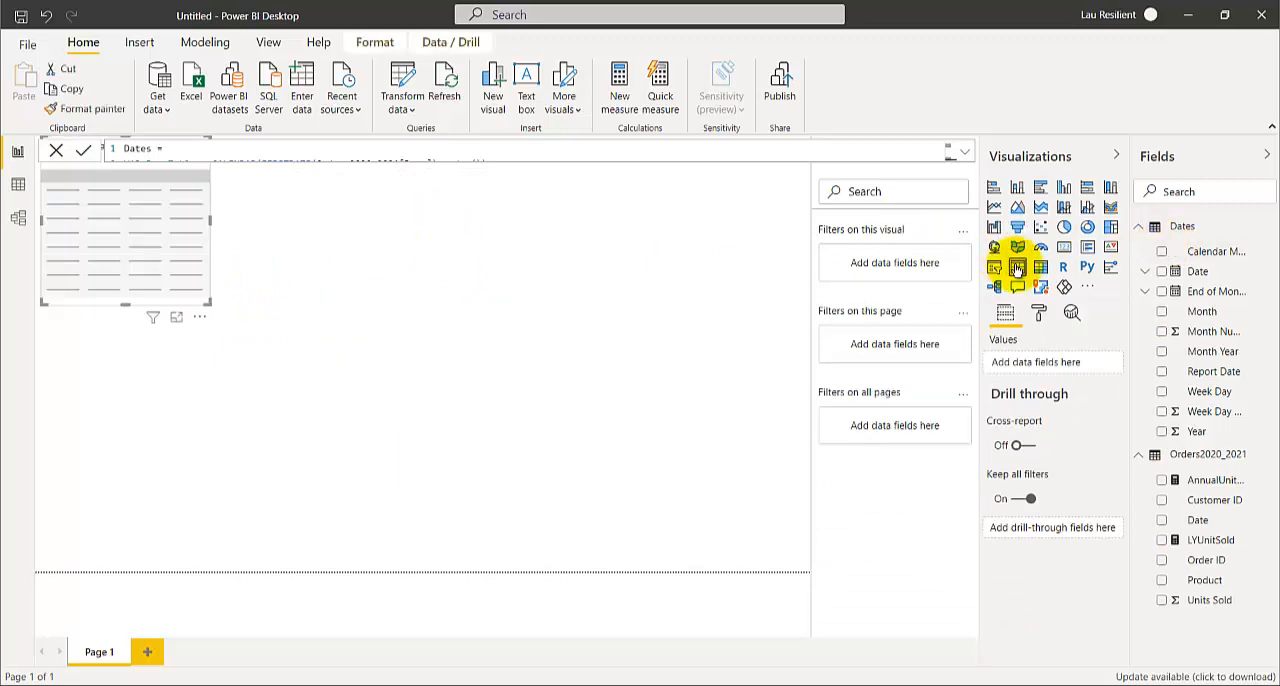
click(1161, 480)
drag(186, 297, 314, 391)
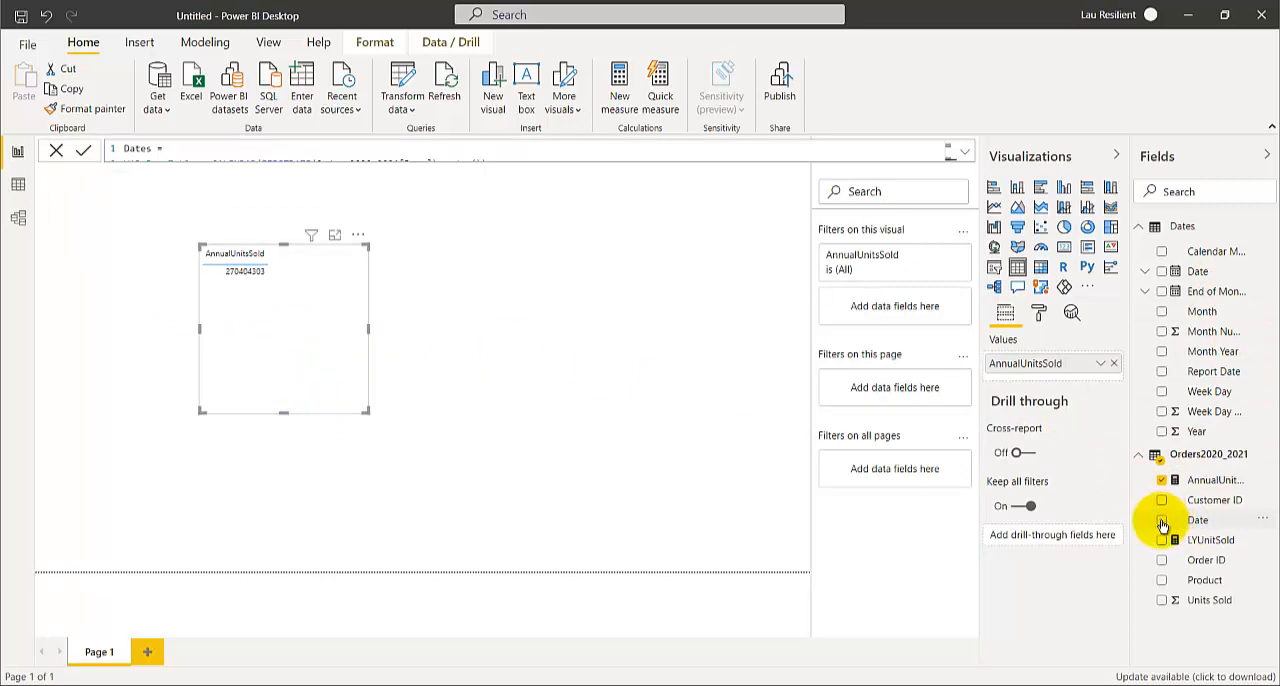
click(1161, 521)
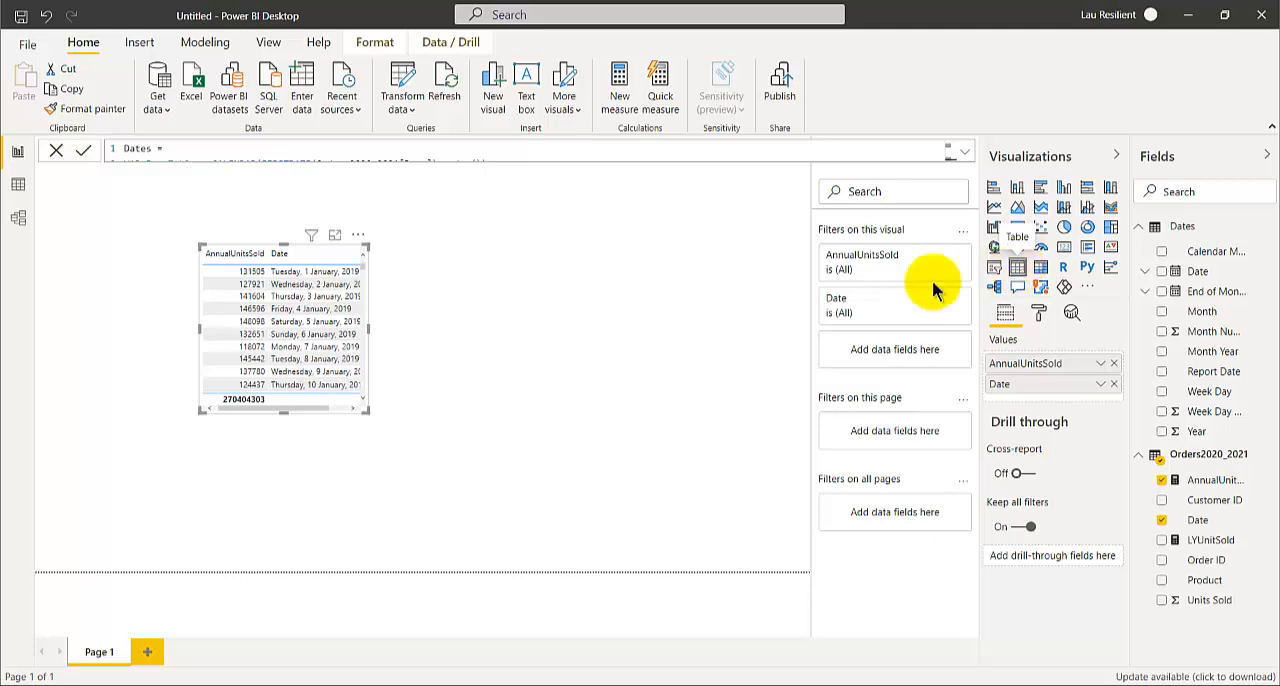
drag(369, 412, 422, 517)
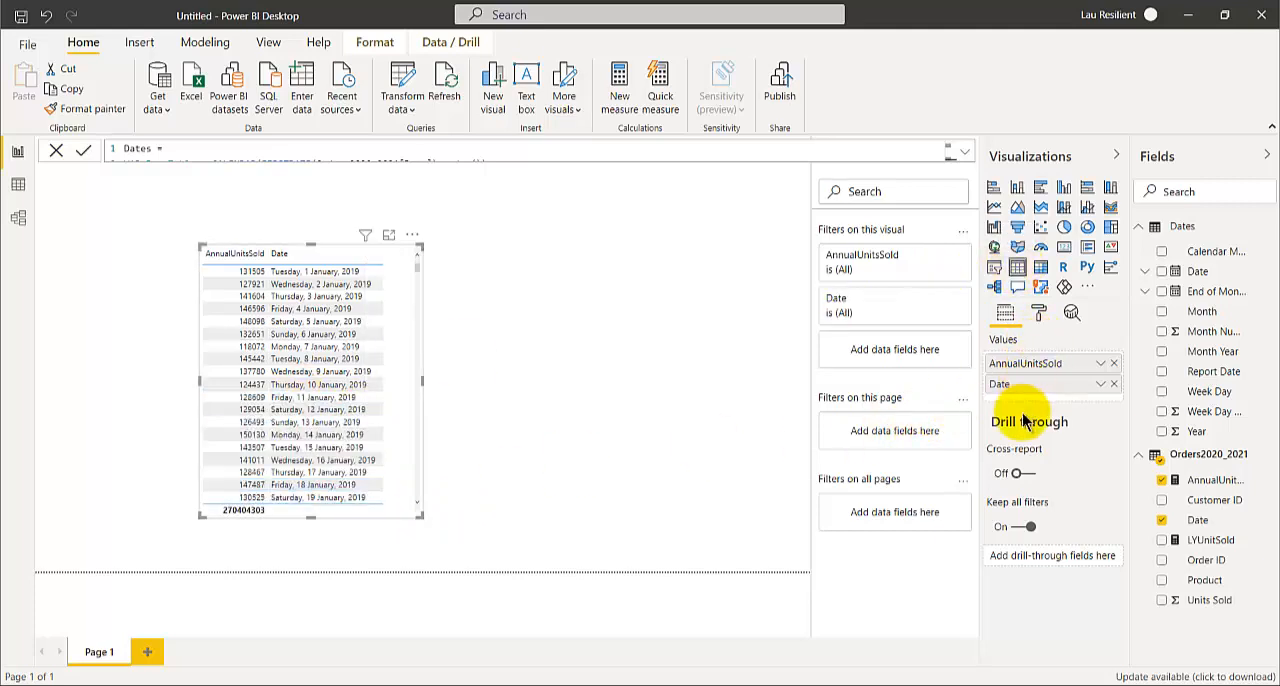
Convert the table to a matrix with Date as rows, widen it slightly and look through the daily values
click(1040, 268)
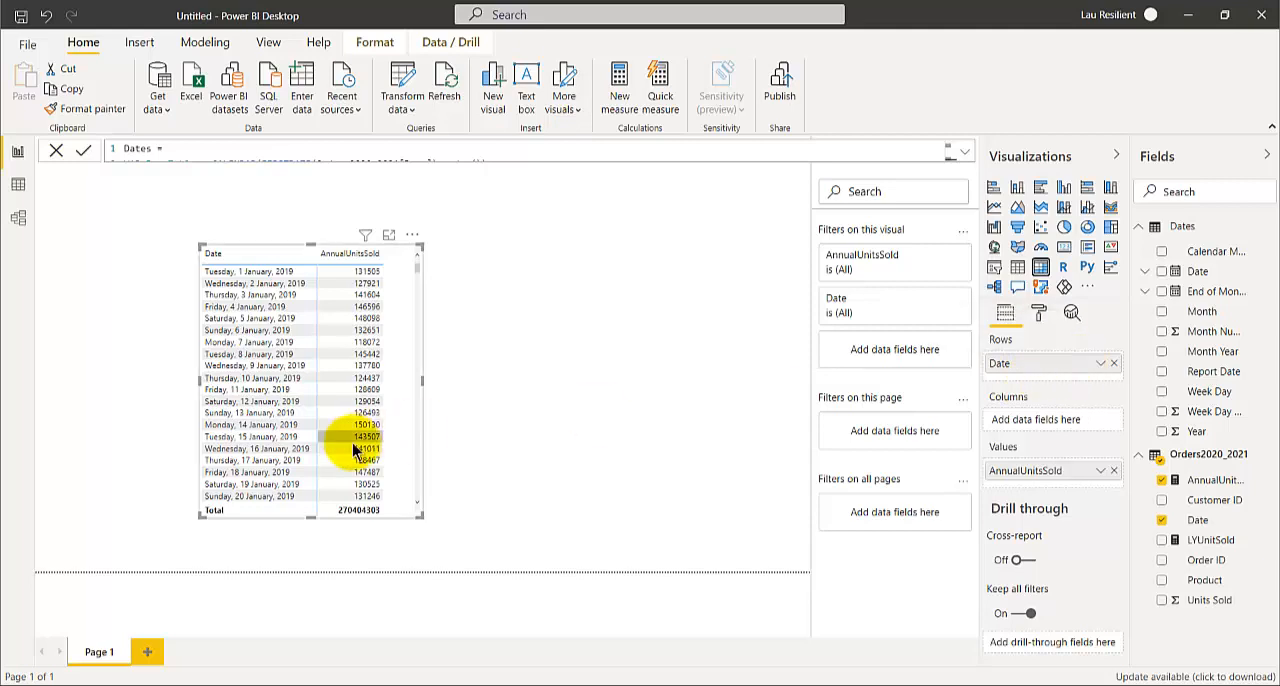
mouse_move(423, 515)
mouse_down()
mouse_move(443, 594)
mouse_move(432, 522)
mouse_up()
scroll(300, 414, down, 7)
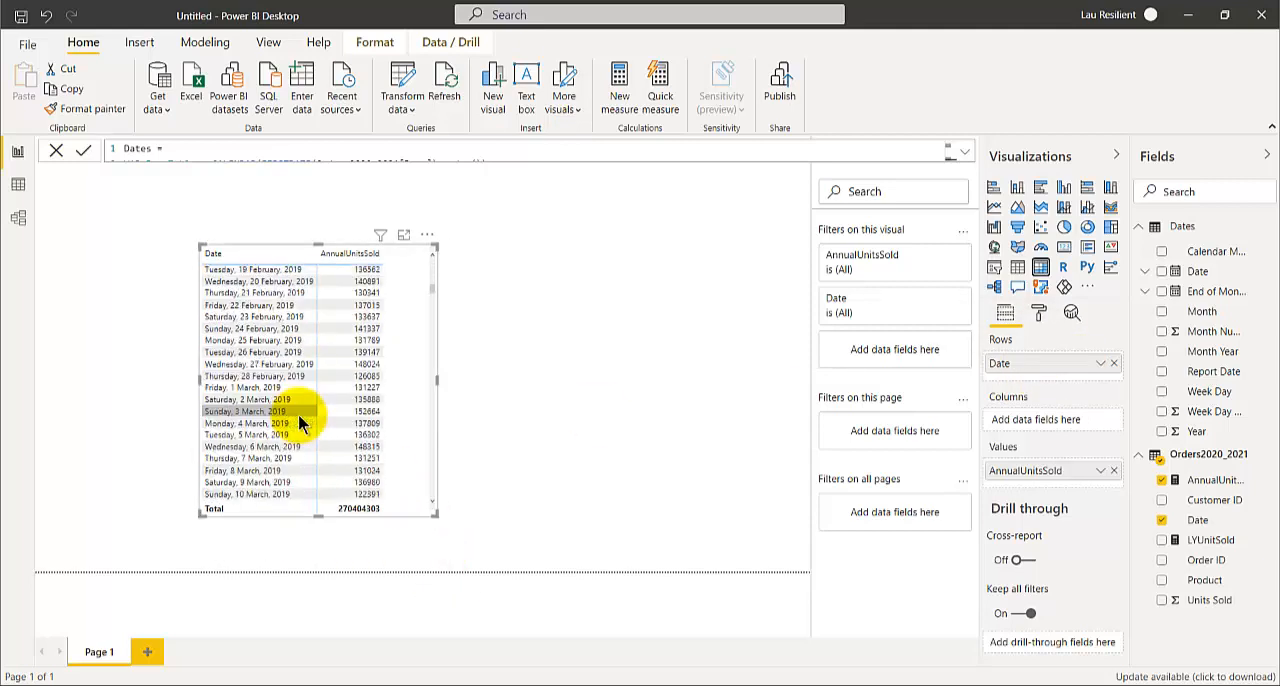
scroll(298, 414, up, 7)
Check the options available for the Date field in the matrix rows and in the Orders2020_2021 table
click(1102, 364)
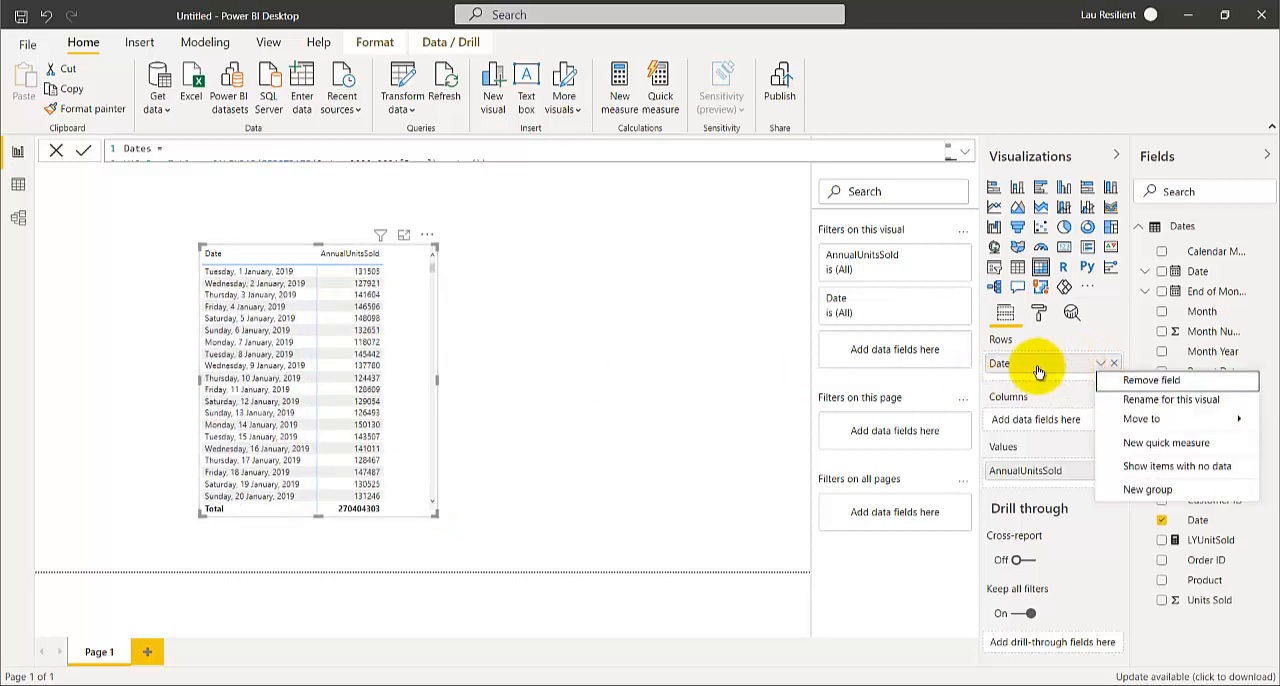
click(608, 382)
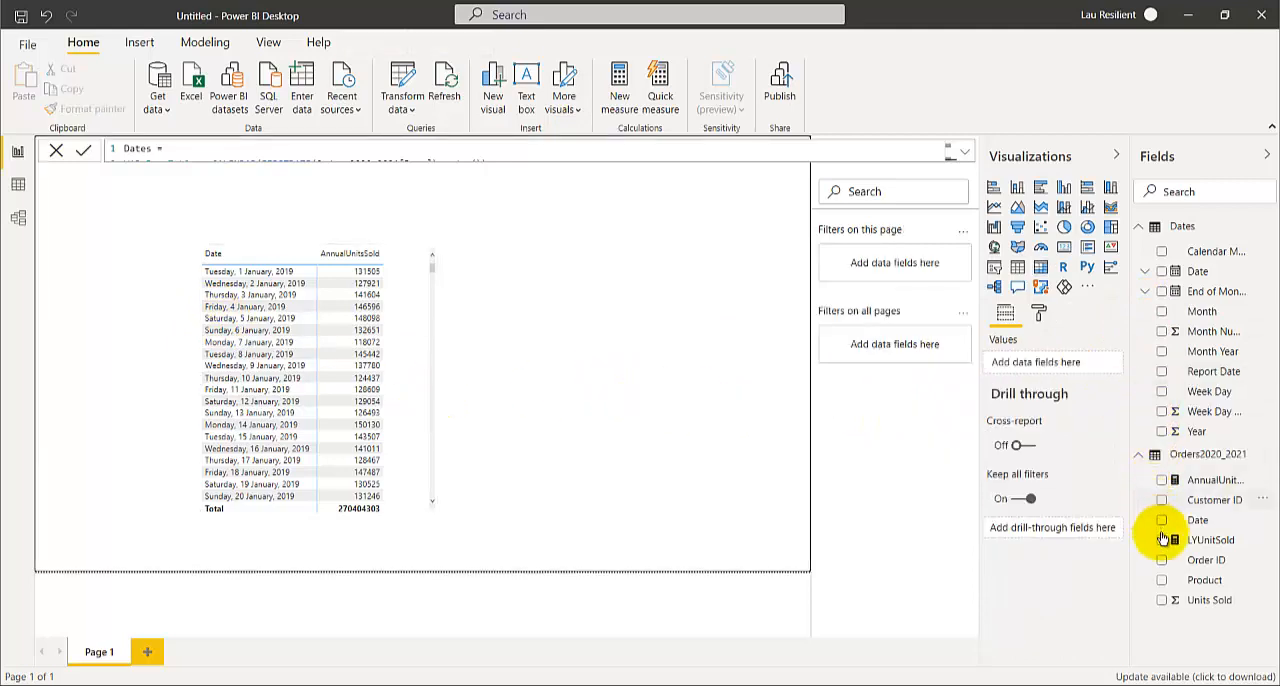
click(1264, 523)
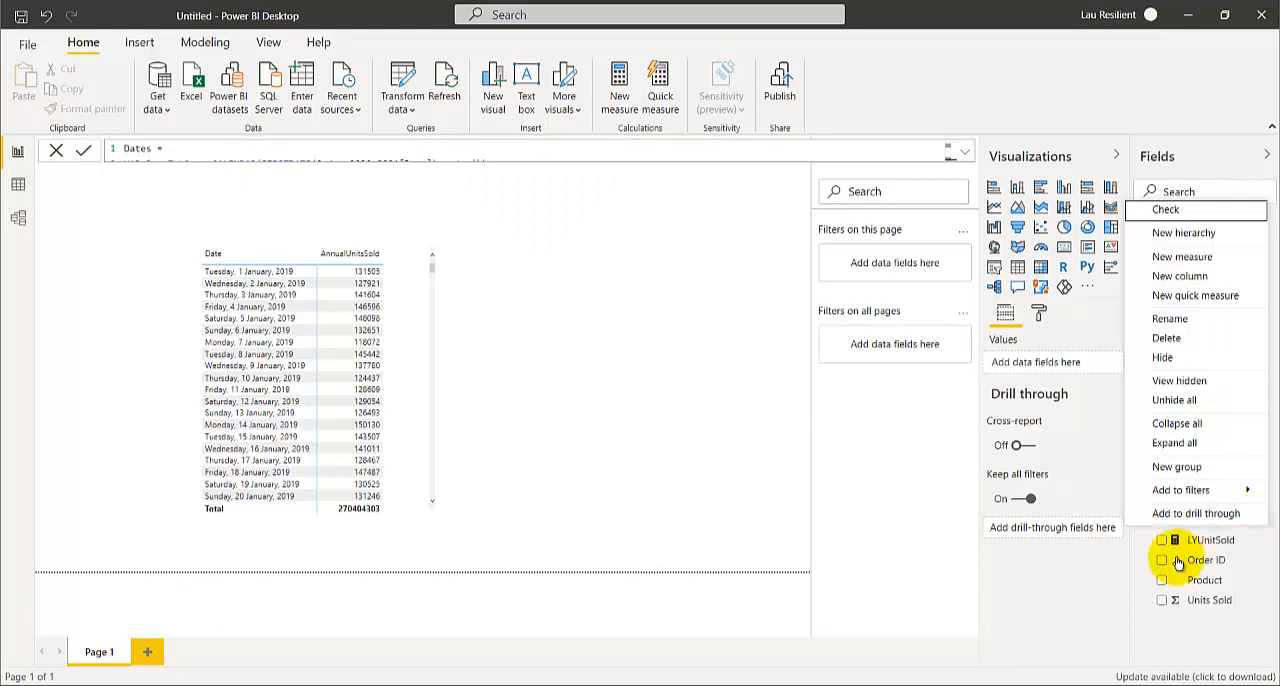
click(1166, 632)
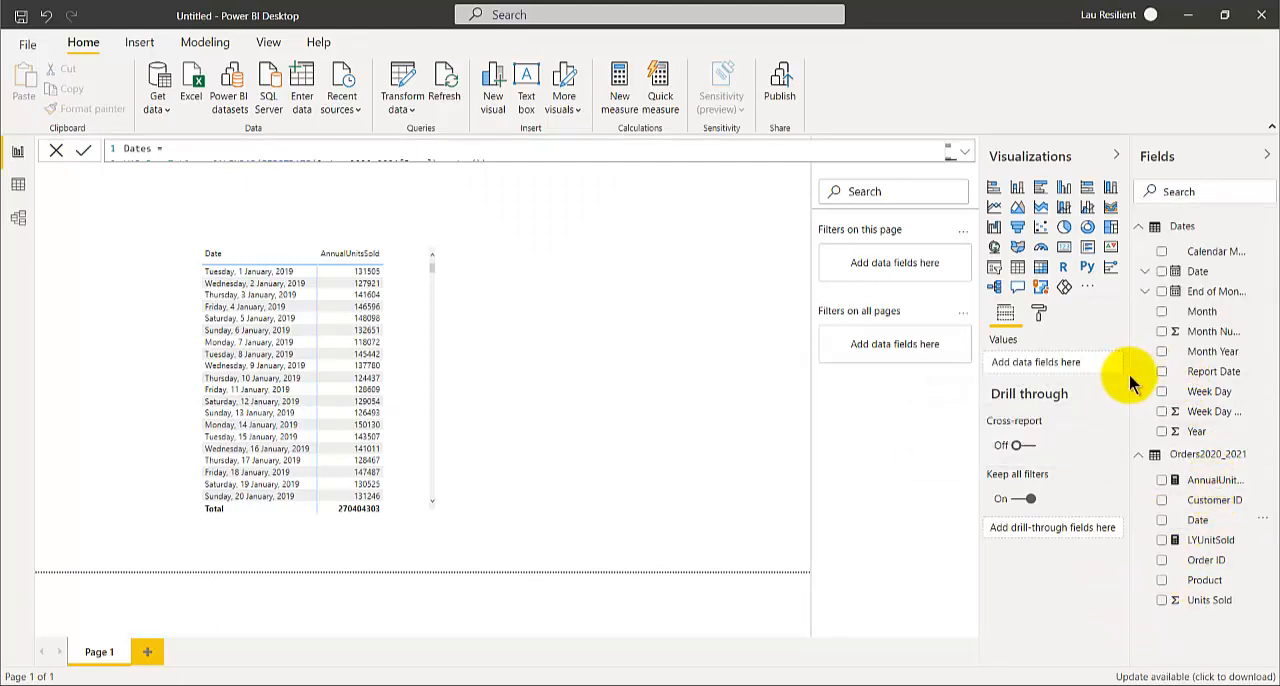
Widen the field list to fit the full field names and delete the daily AnnualUnitsSold matrix from the page
drag(1130, 376, 1015, 386)
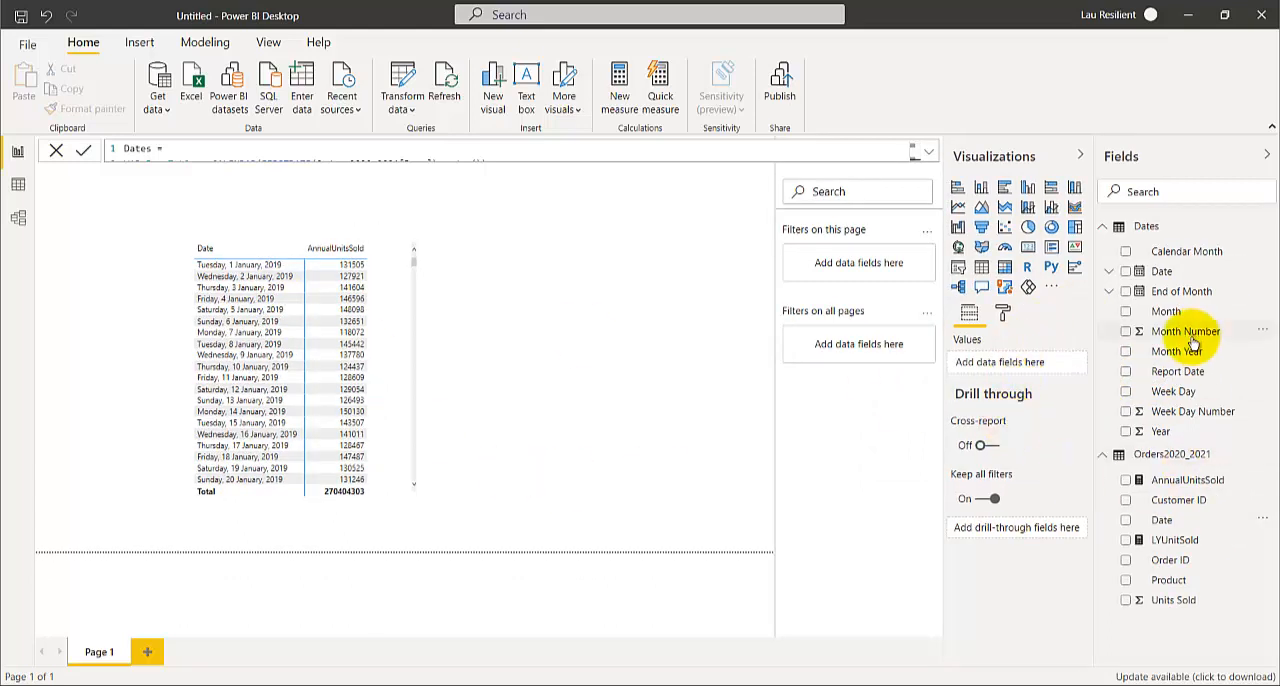
click(389, 312)
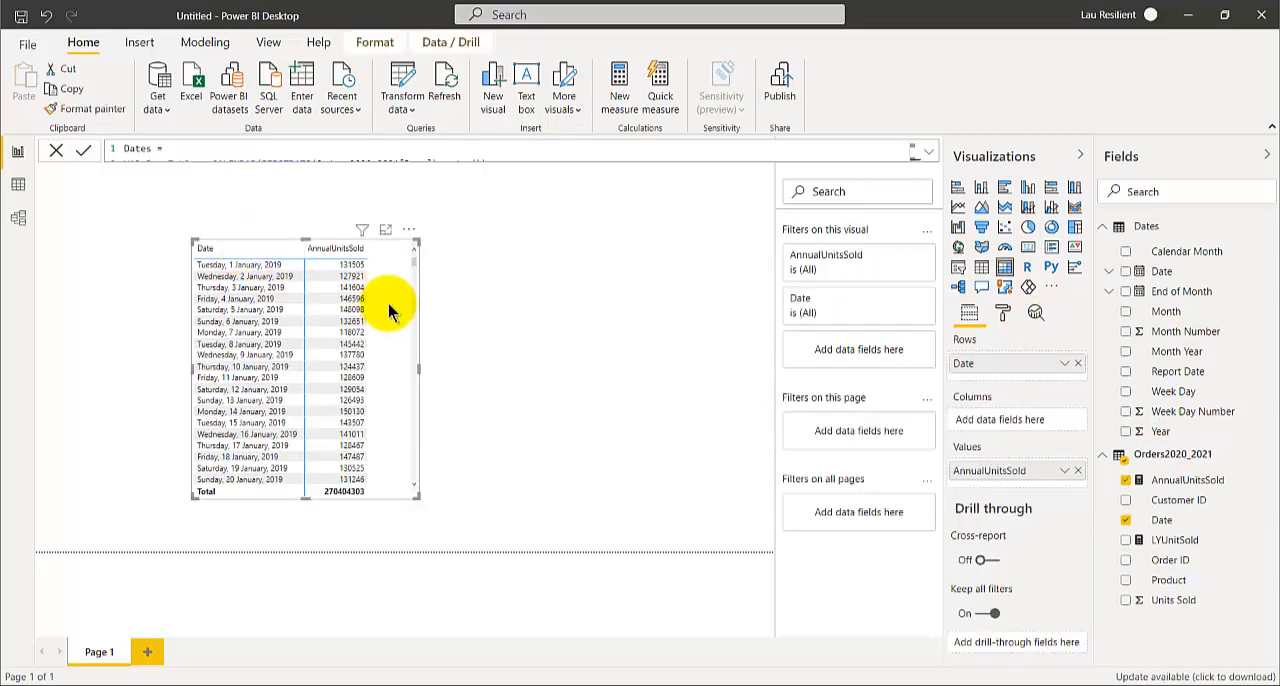
key(Delete)
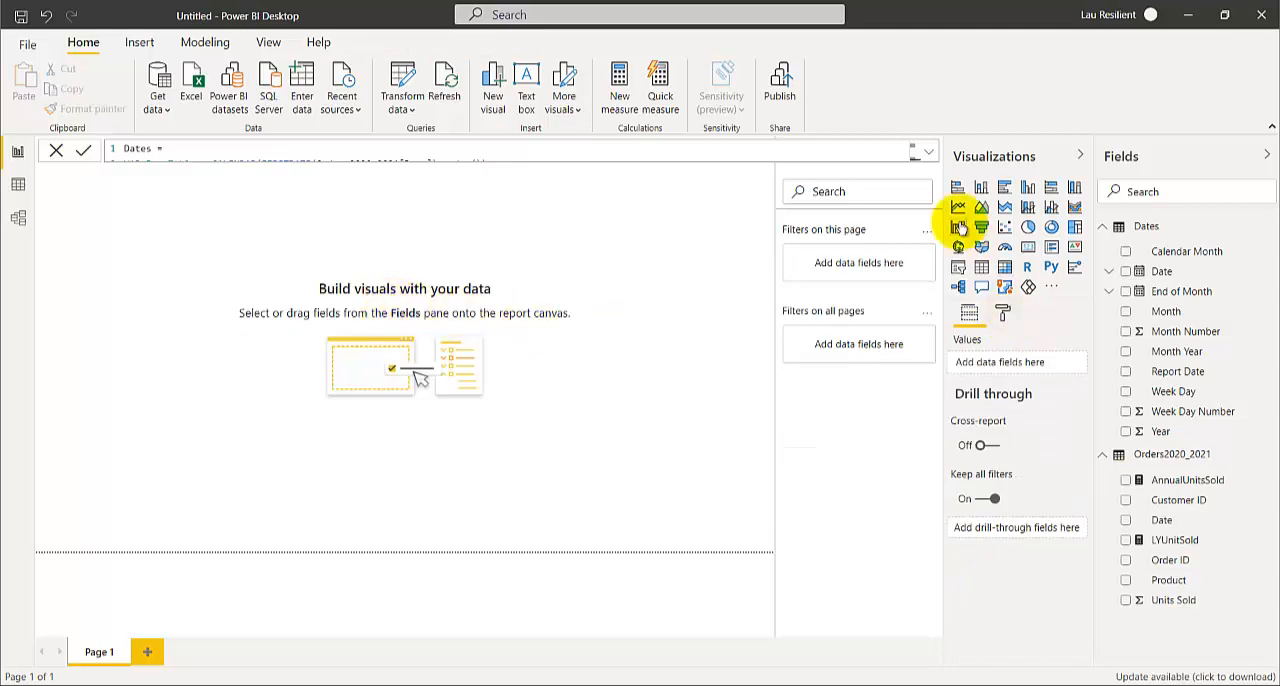
Add a matrix with AnnualUnitsSold as values and the Dates table's Year as rows, moved toward the middle of the page
click(1005, 268)
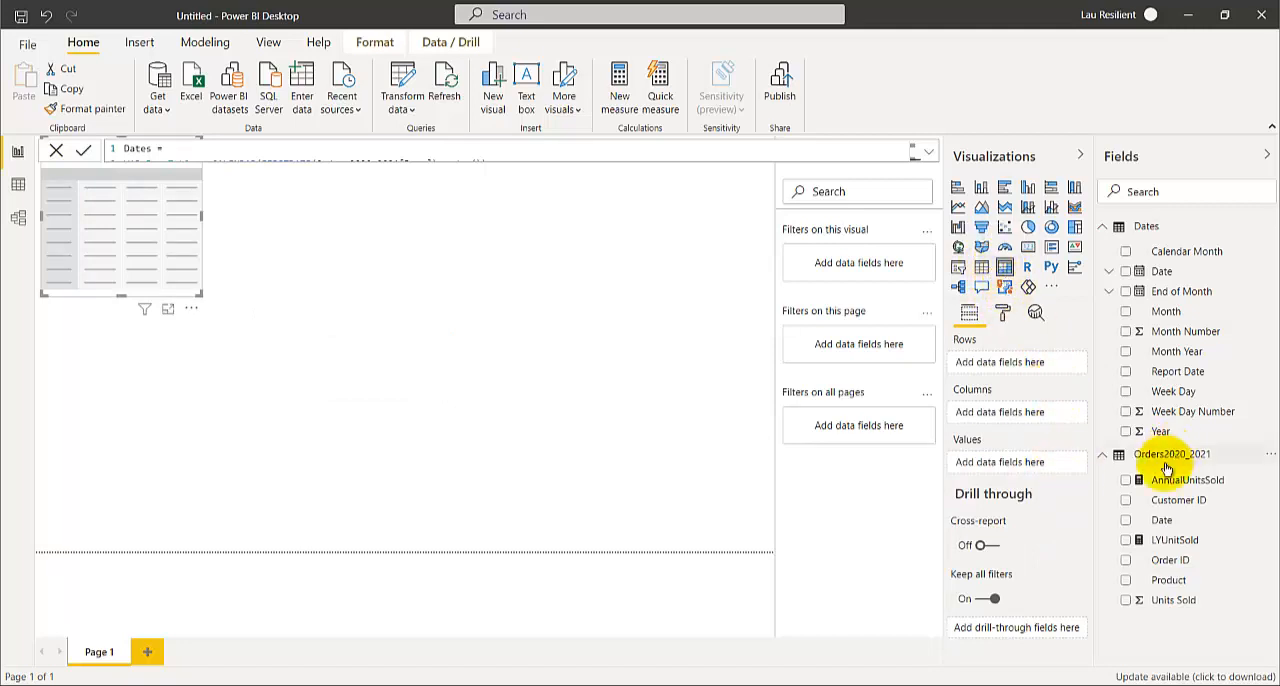
click(1125, 483)
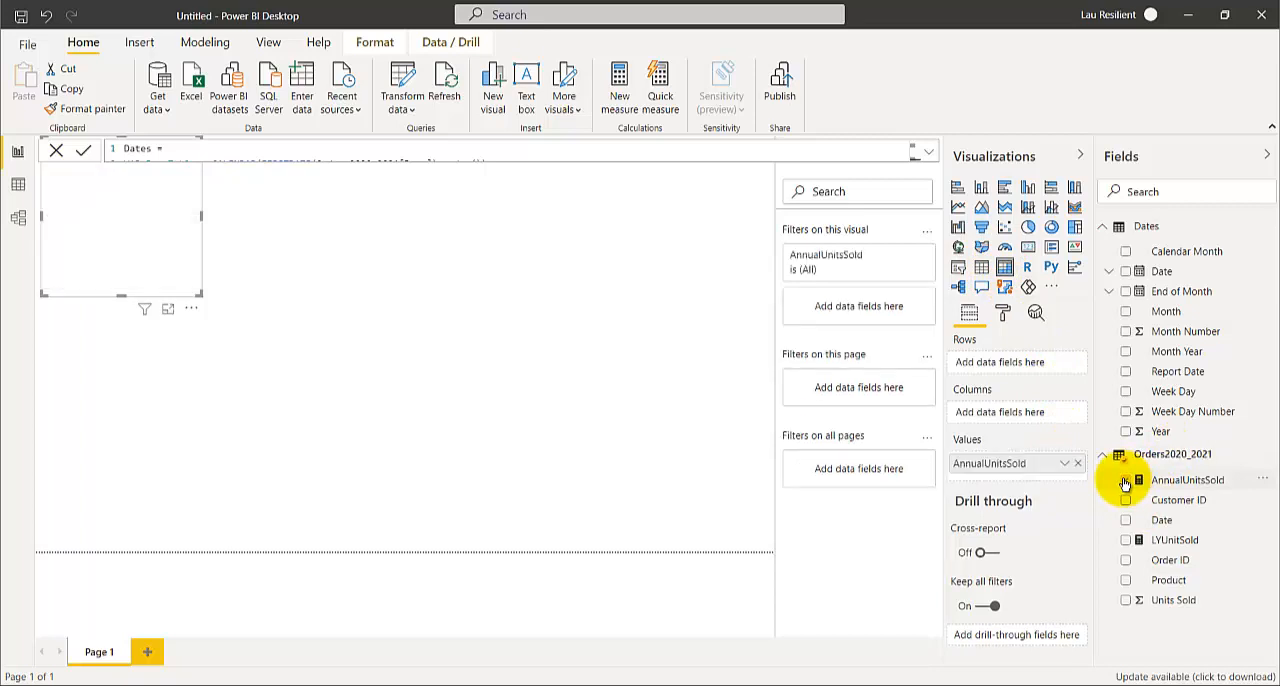
drag(180, 286, 368, 425)
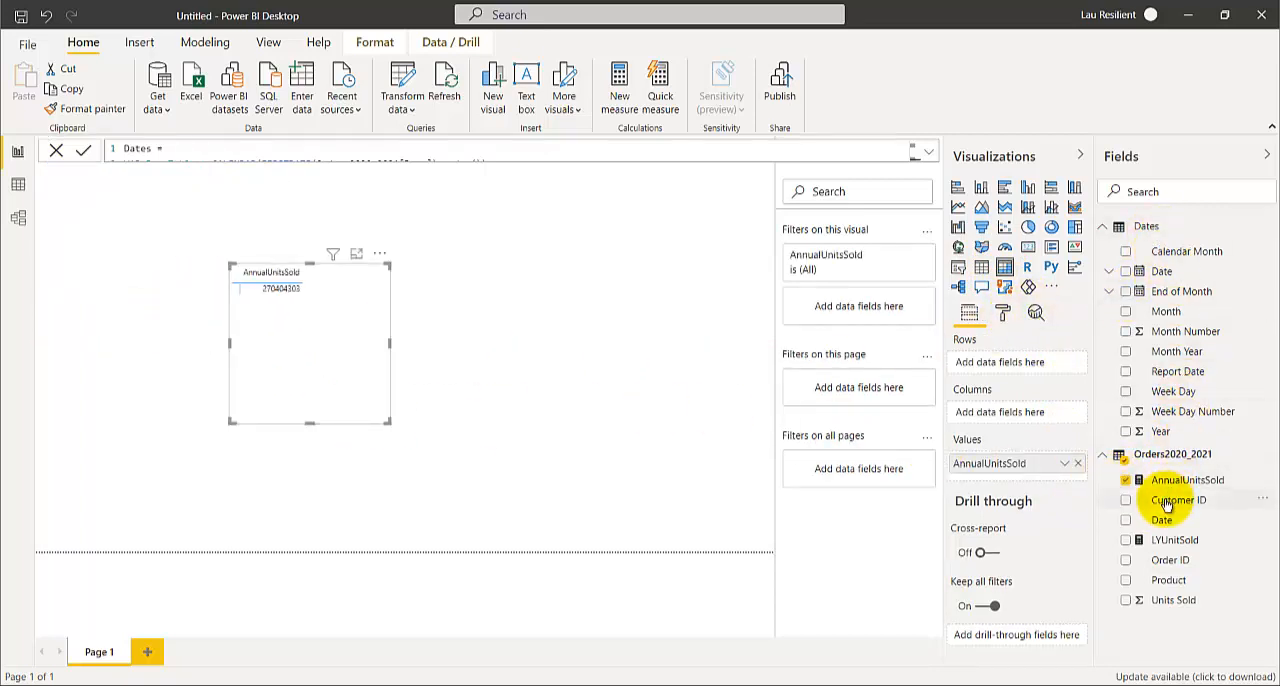
click(1126, 432)
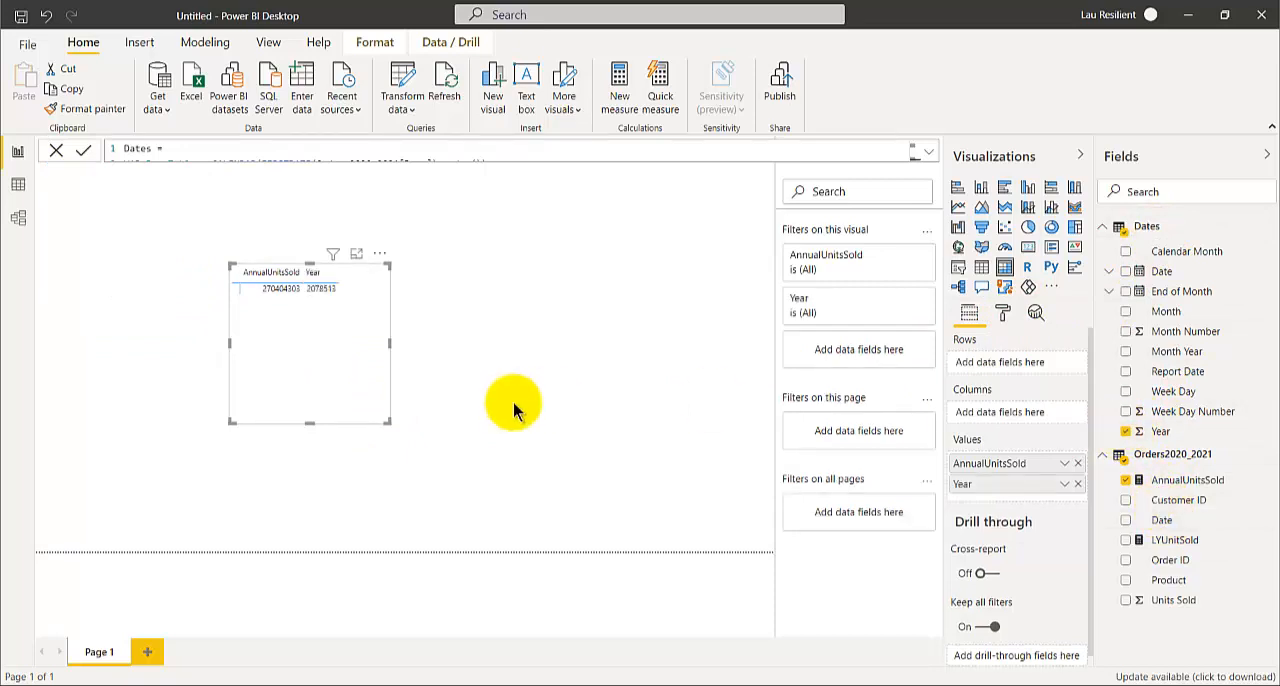
drag(988, 492, 990, 365)
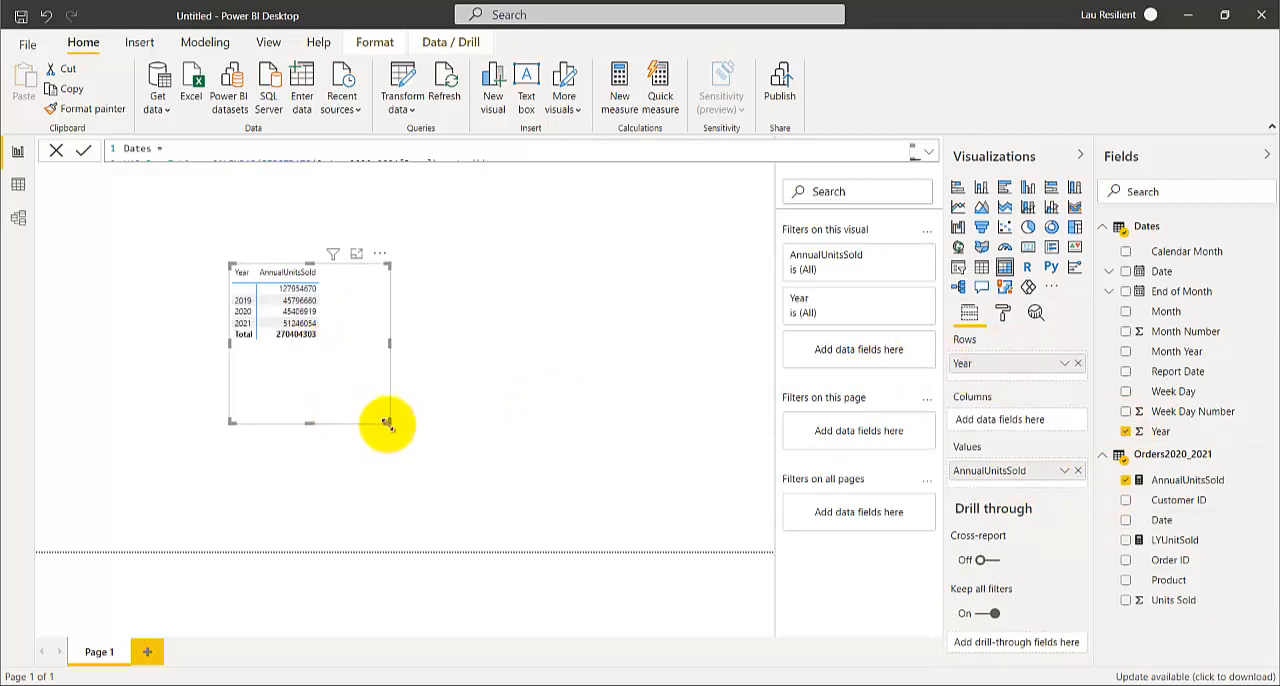
Add the LYUnitSold measure to the matrix values and resize the visual to make it wider
drag(389, 422, 397, 447)
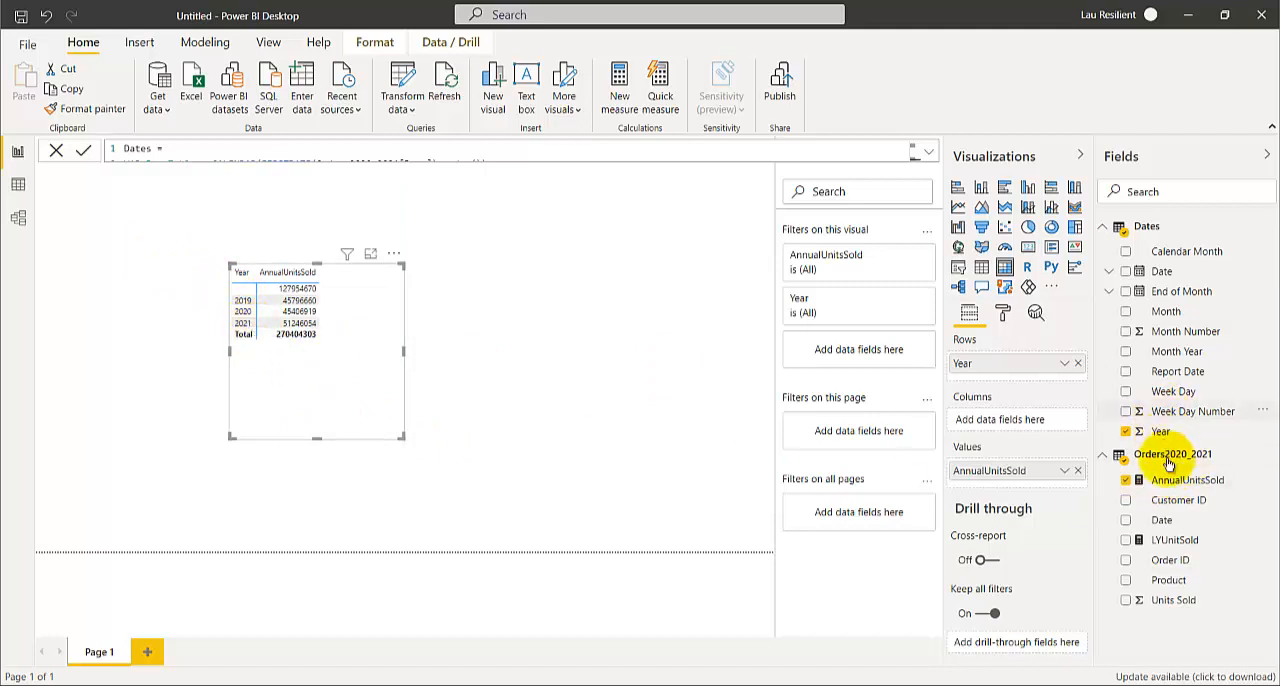
click(1127, 541)
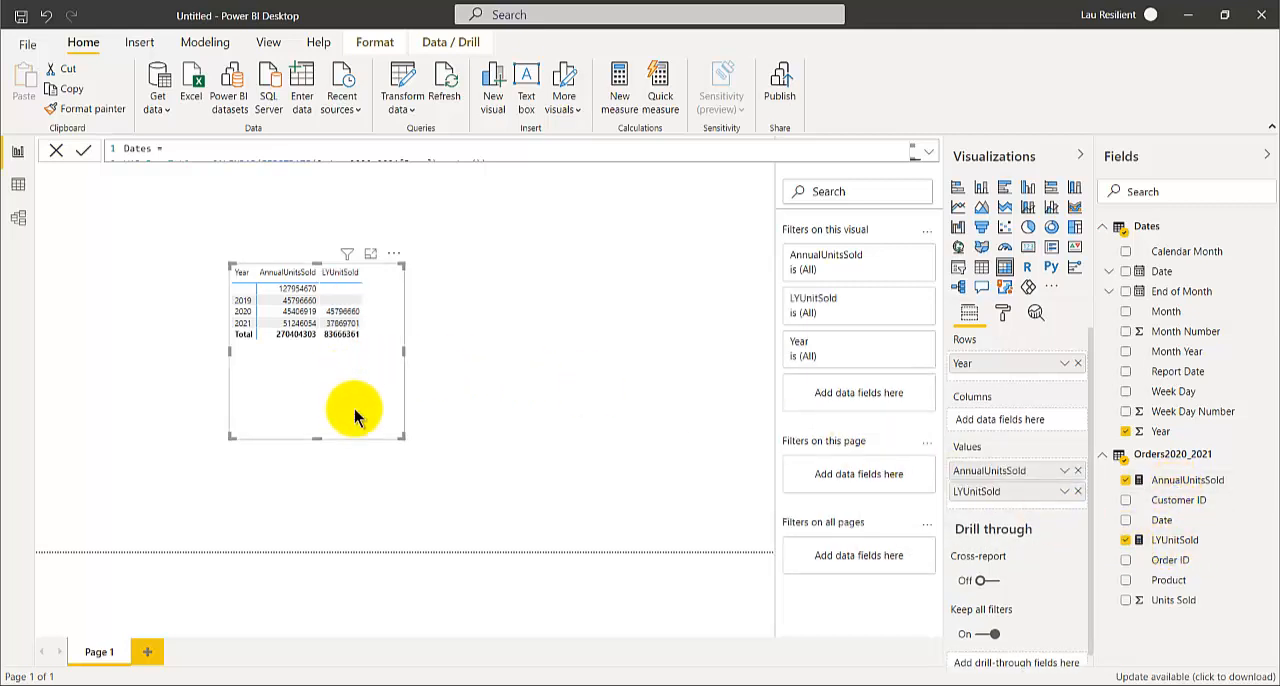
drag(403, 433, 427, 385)
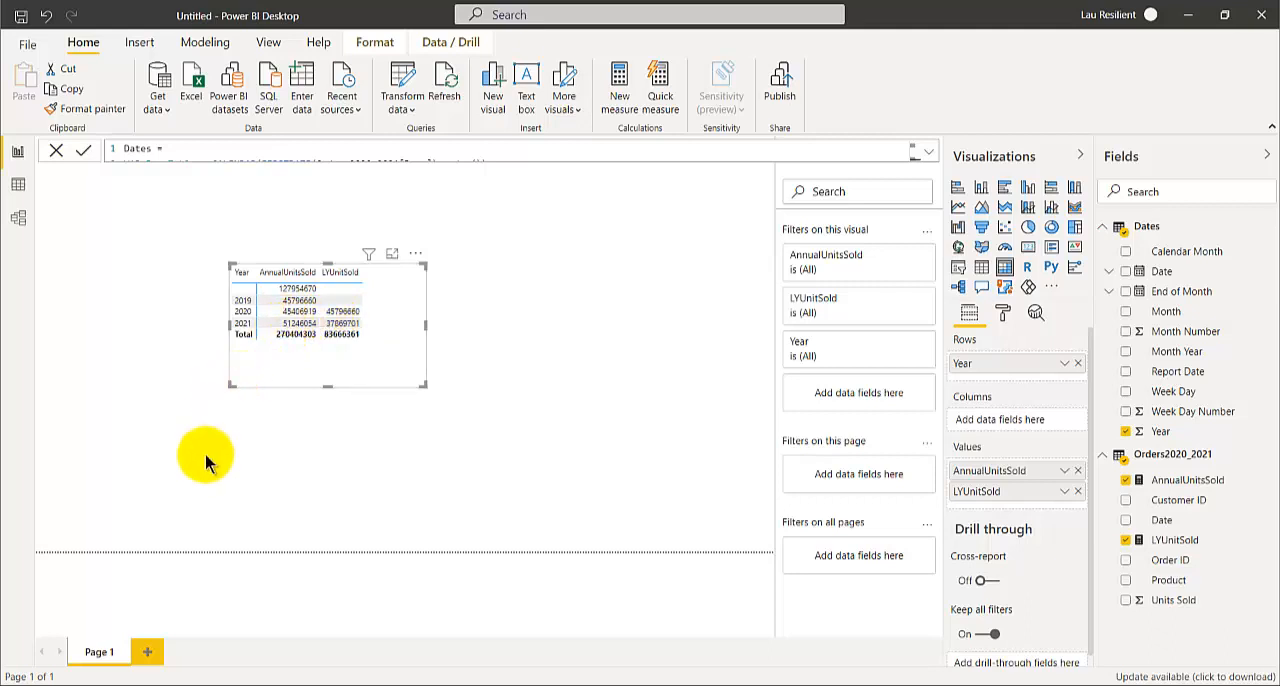
drag(229, 385, 199, 411)
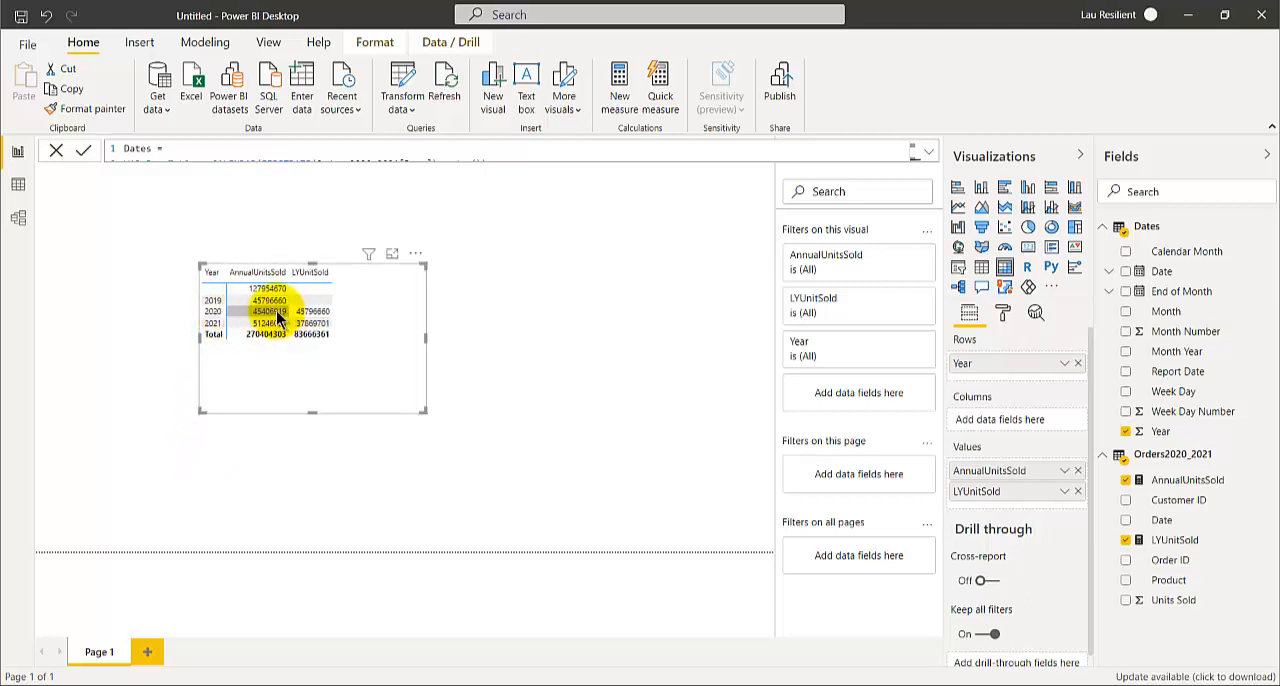
Set the text size of the matrix values to 14 pt and enlarge the visual
click(1003, 315)
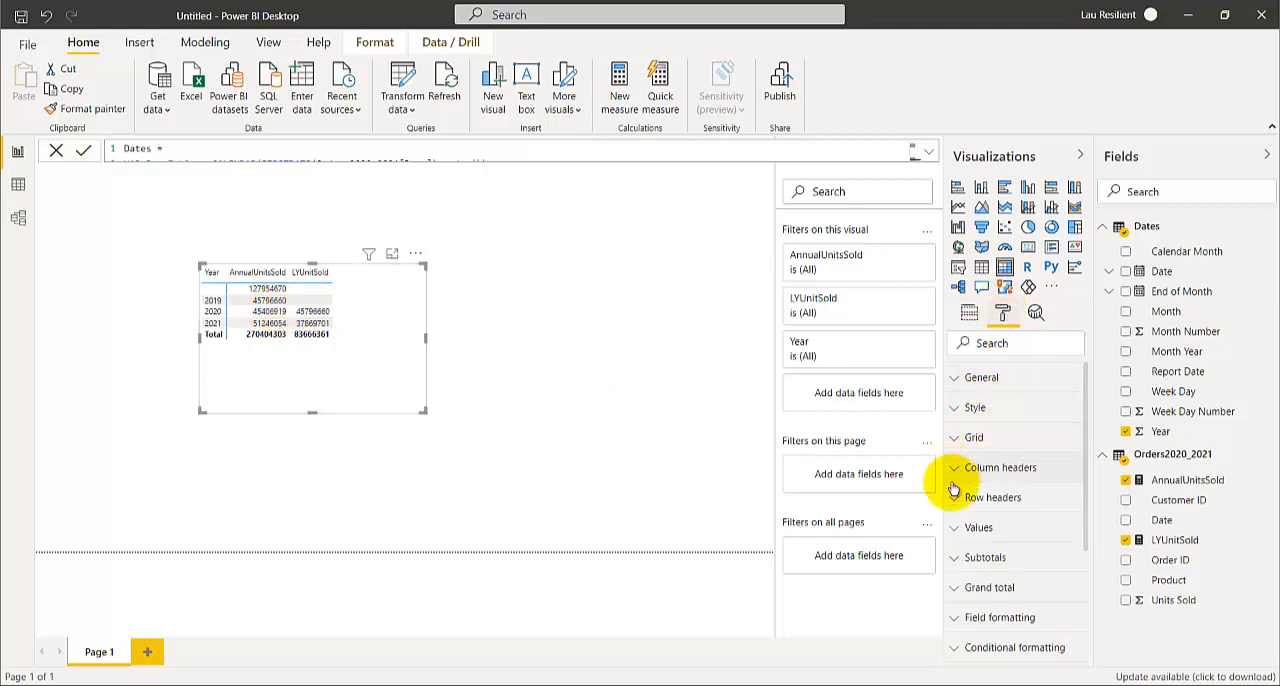
click(955, 532)
scroll(994, 480, down, 6)
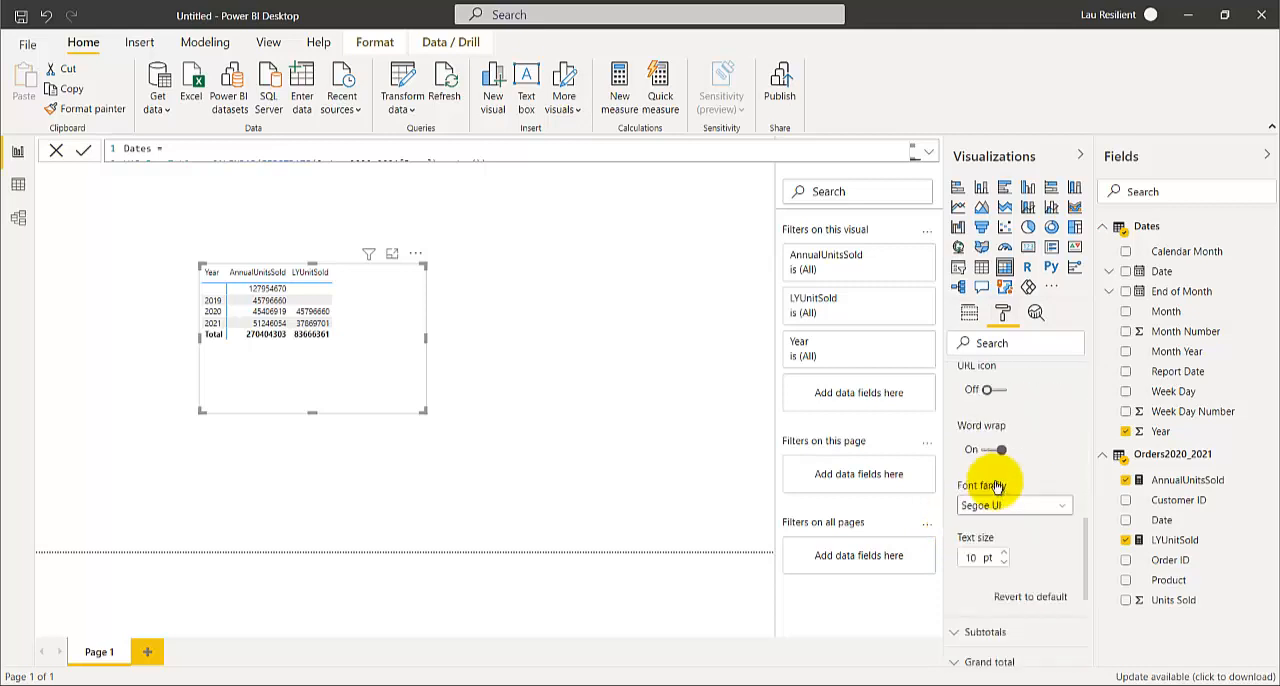
scroll(997, 485, down, 3)
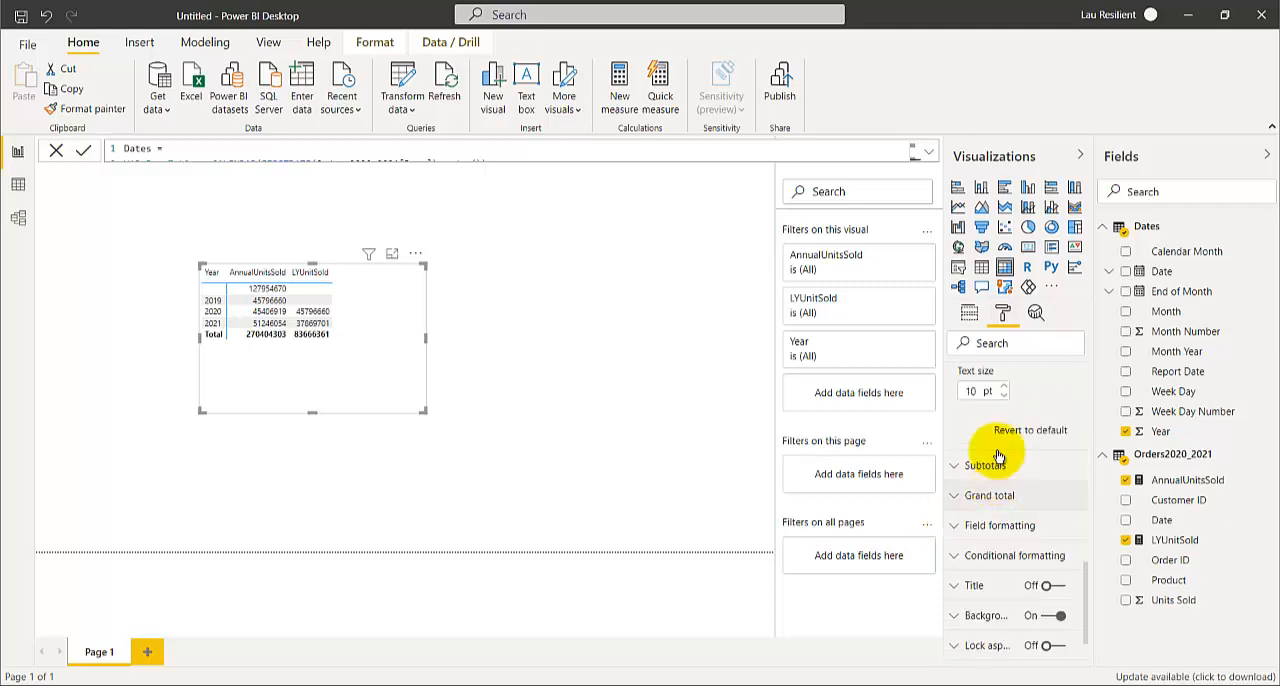
click(1005, 388)
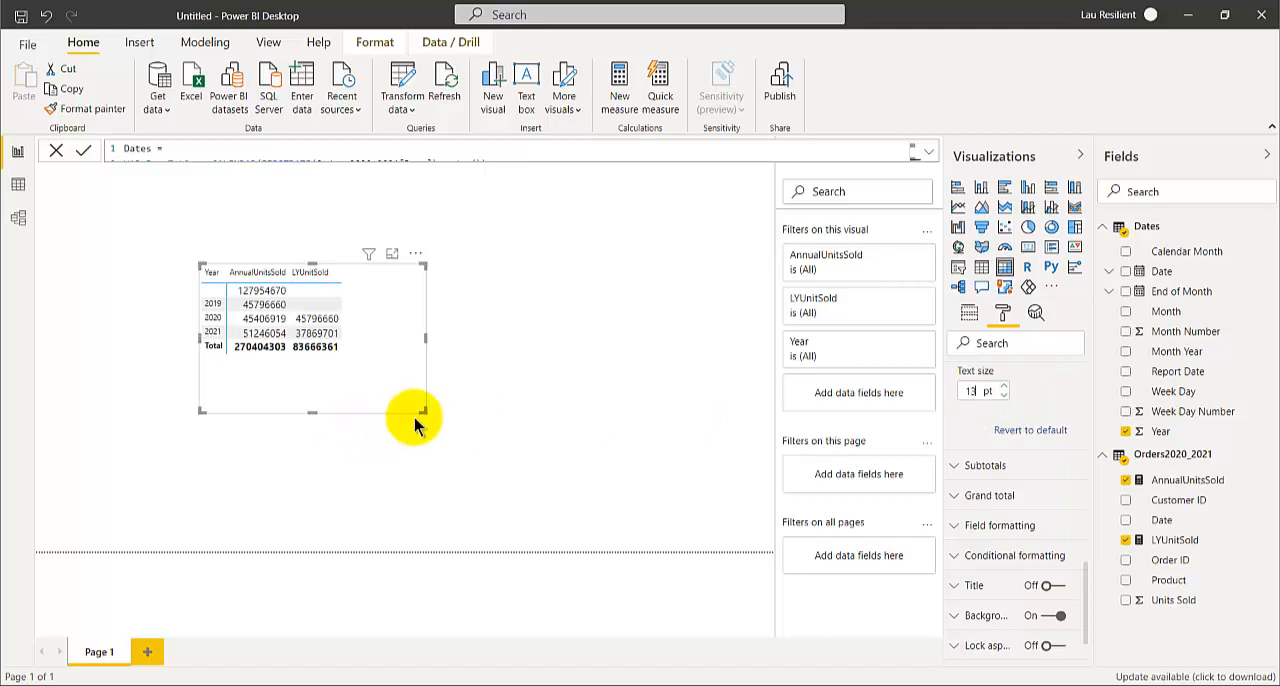
drag(426, 411, 494, 463)
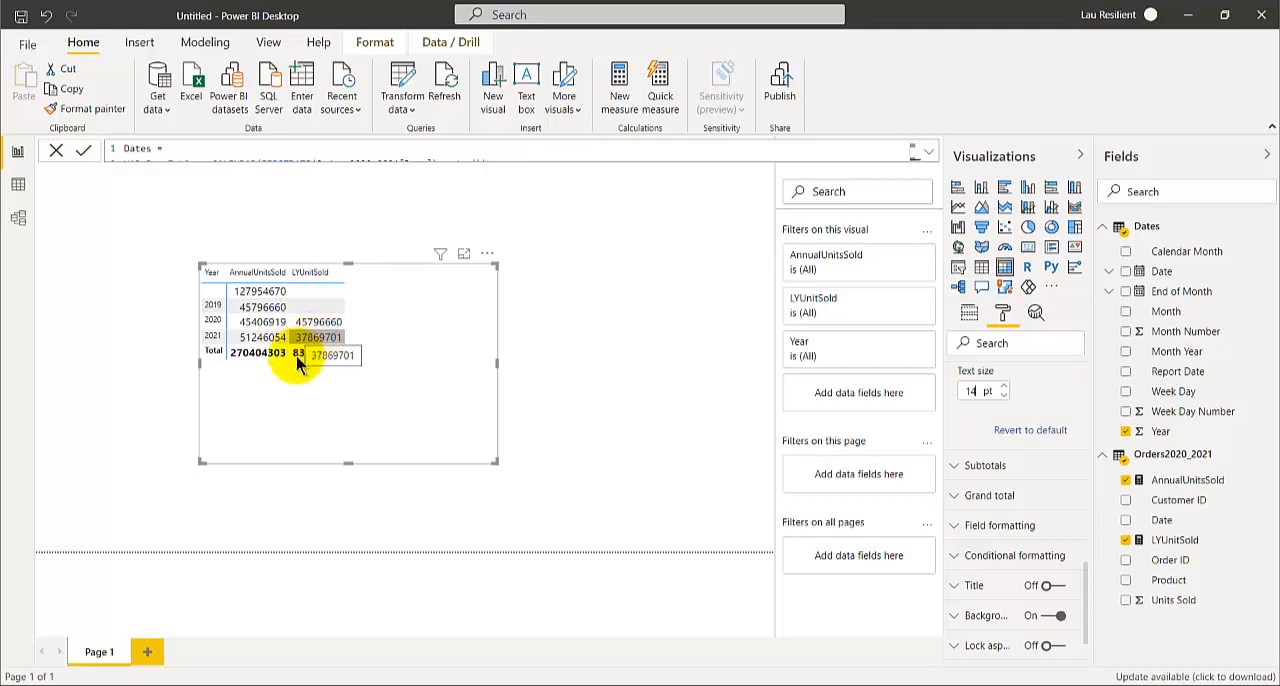
Add the Dates table's Month Number to the matrix rows beneath Year
click(1126, 333)
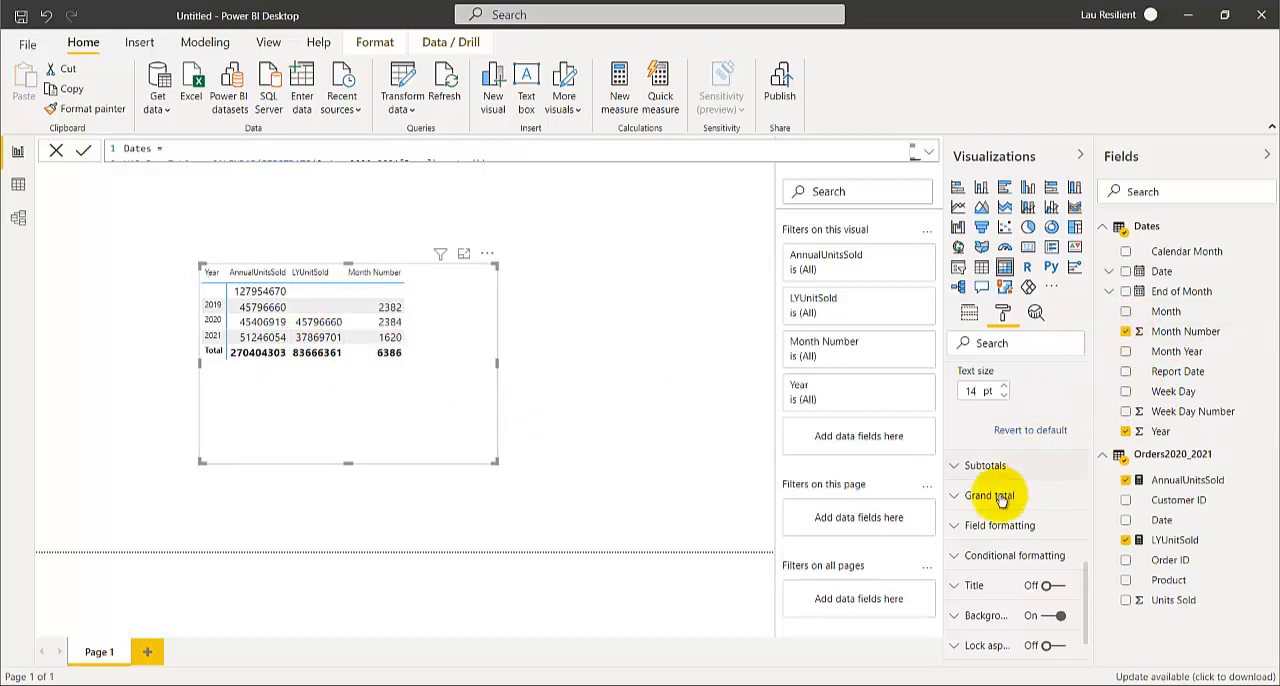
click(969, 313)
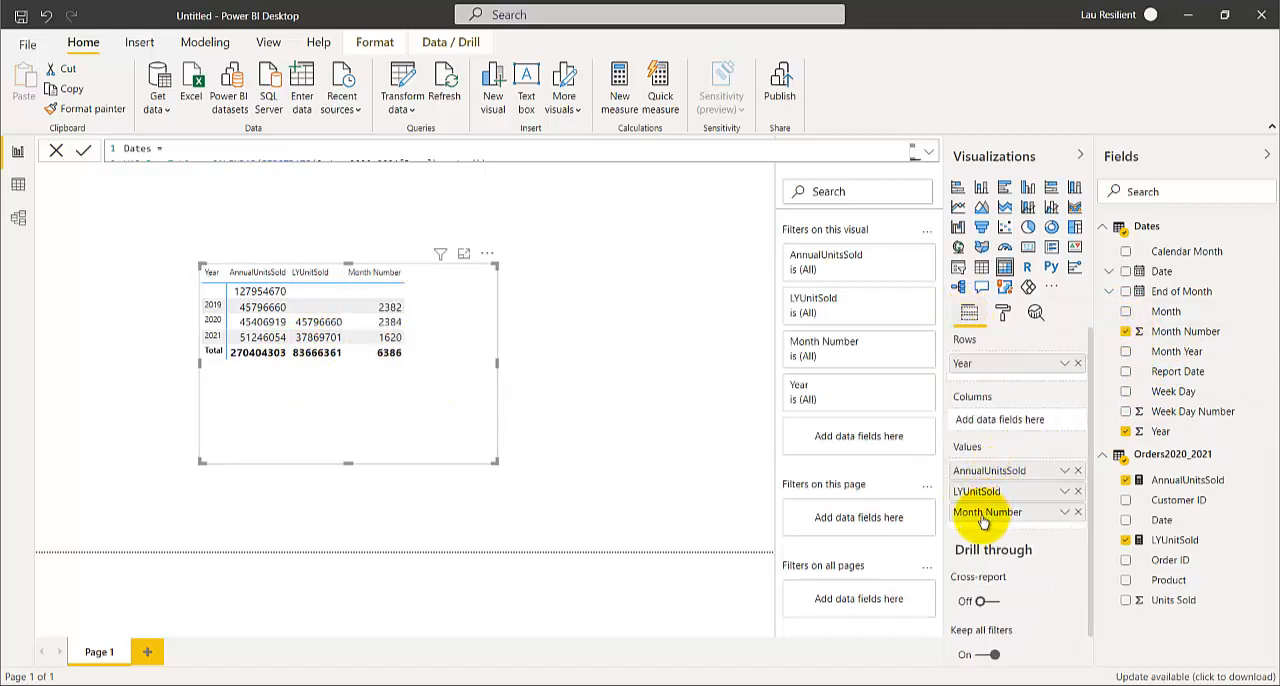
drag(990, 518, 997, 376)
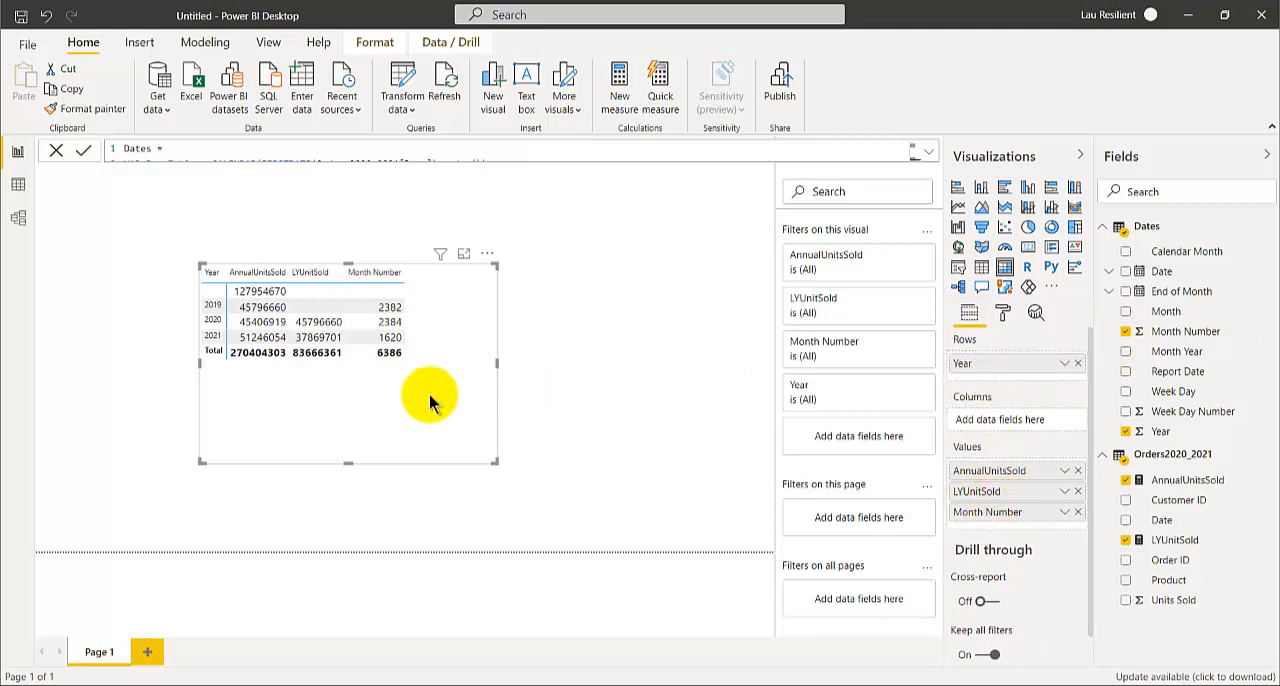
Expand 2020 and 2021 into their months and enlarge the matrix to fit more rows
click(208, 320)
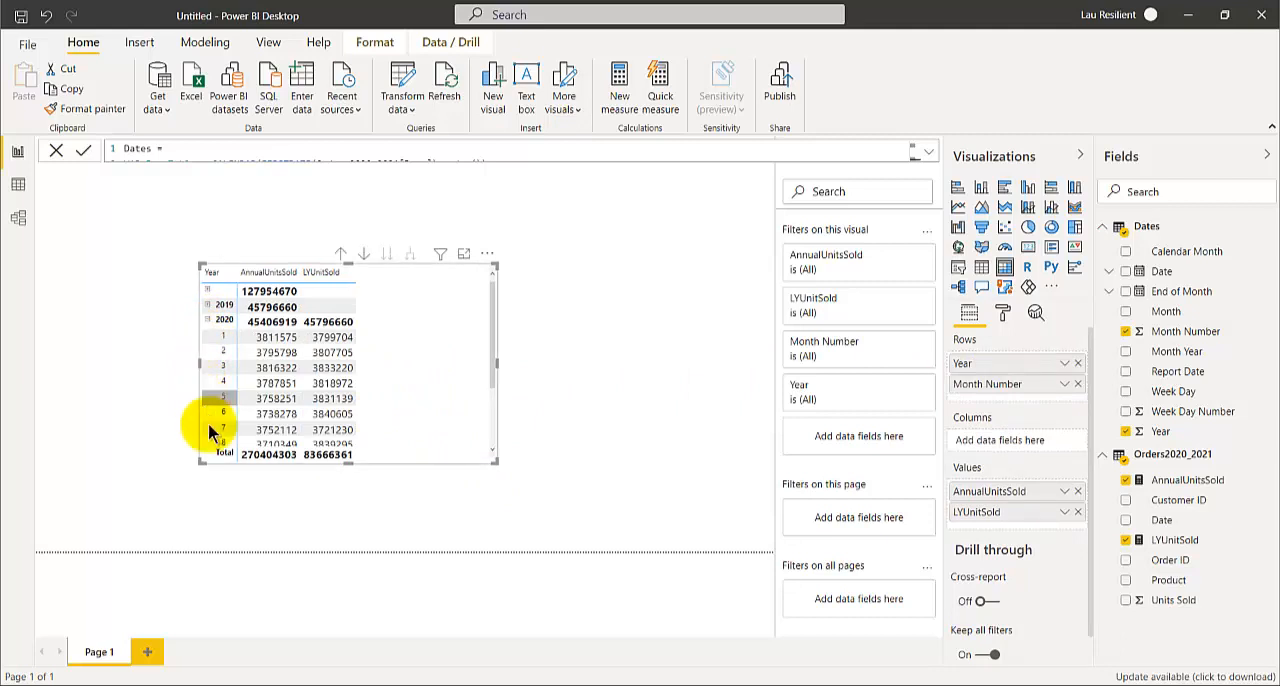
drag(349, 463, 352, 551)
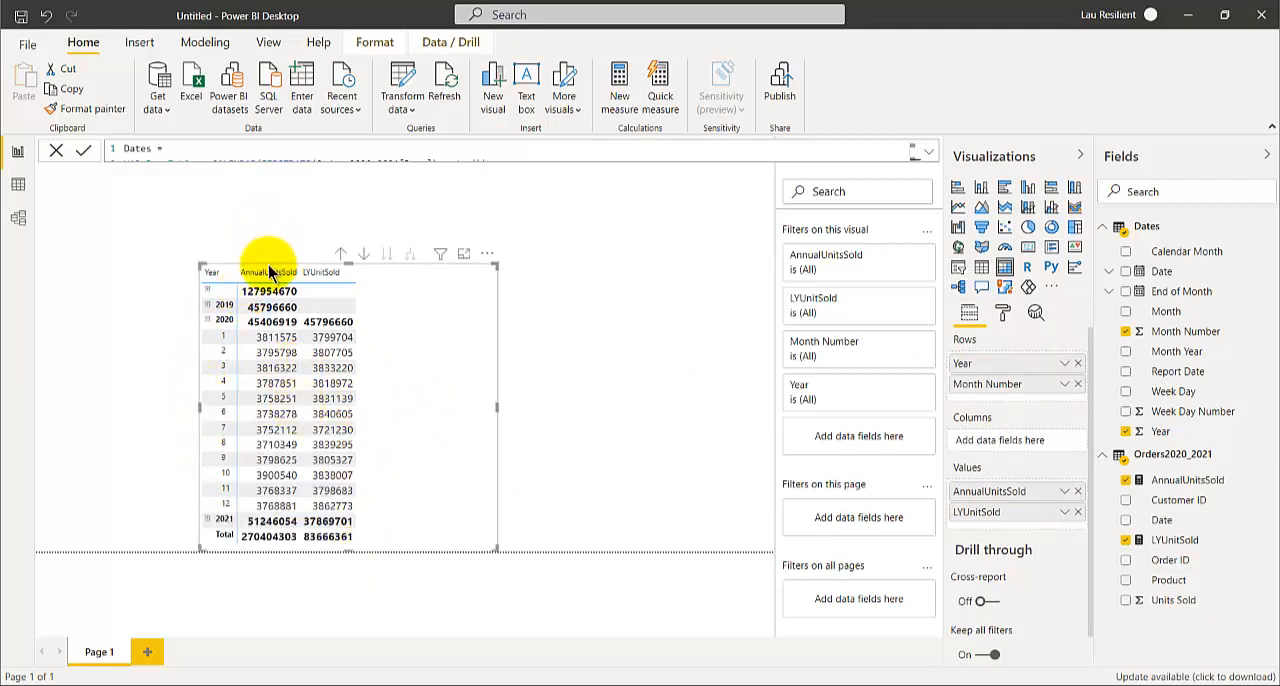
drag(497, 266, 500, 183)
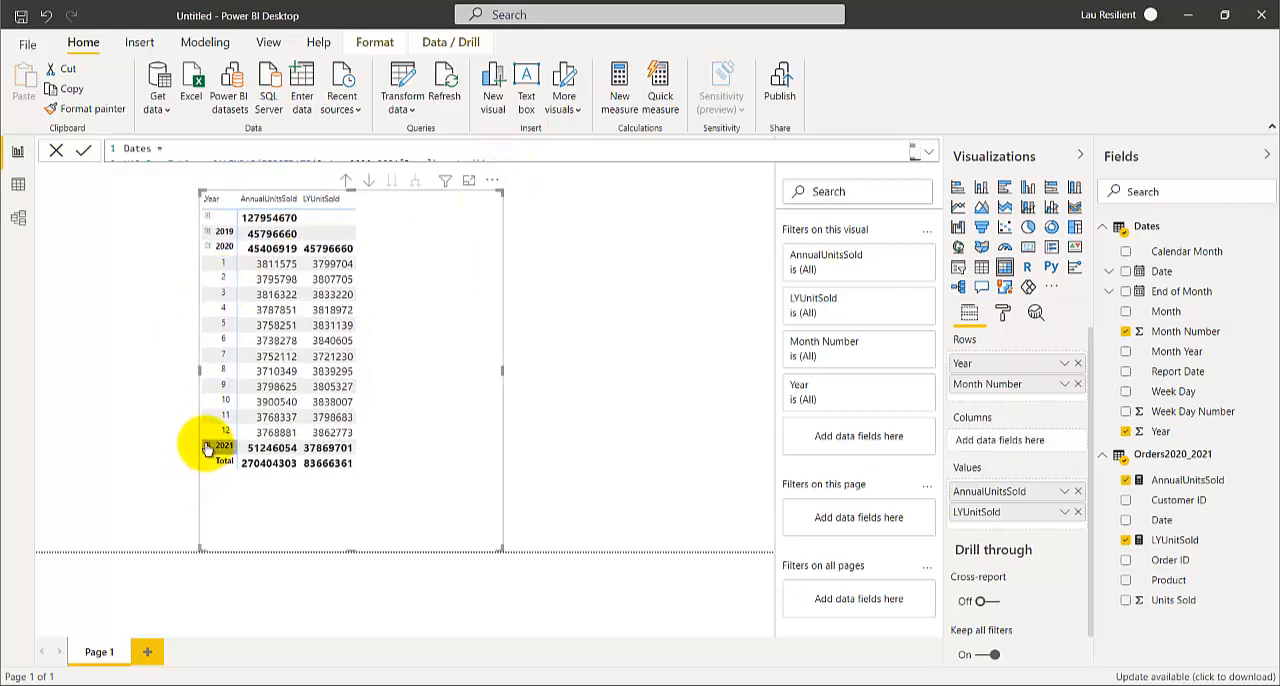
click(207, 446)
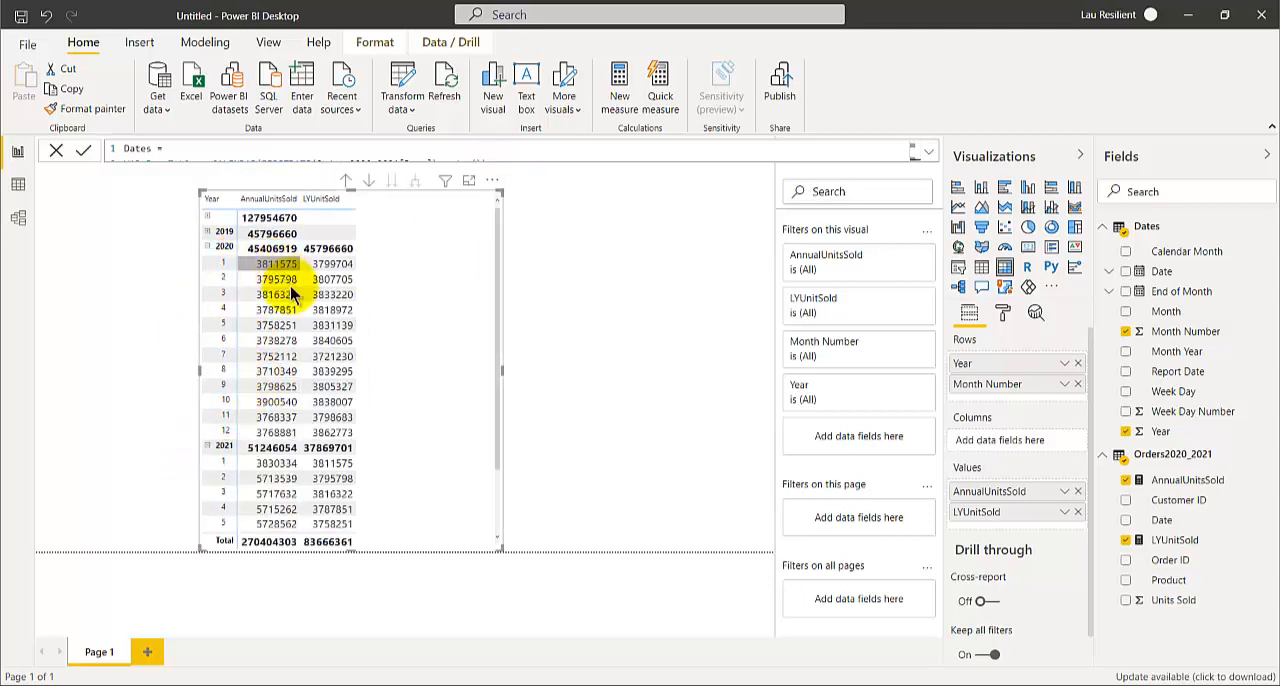
scroll(355, 454, down, 3)
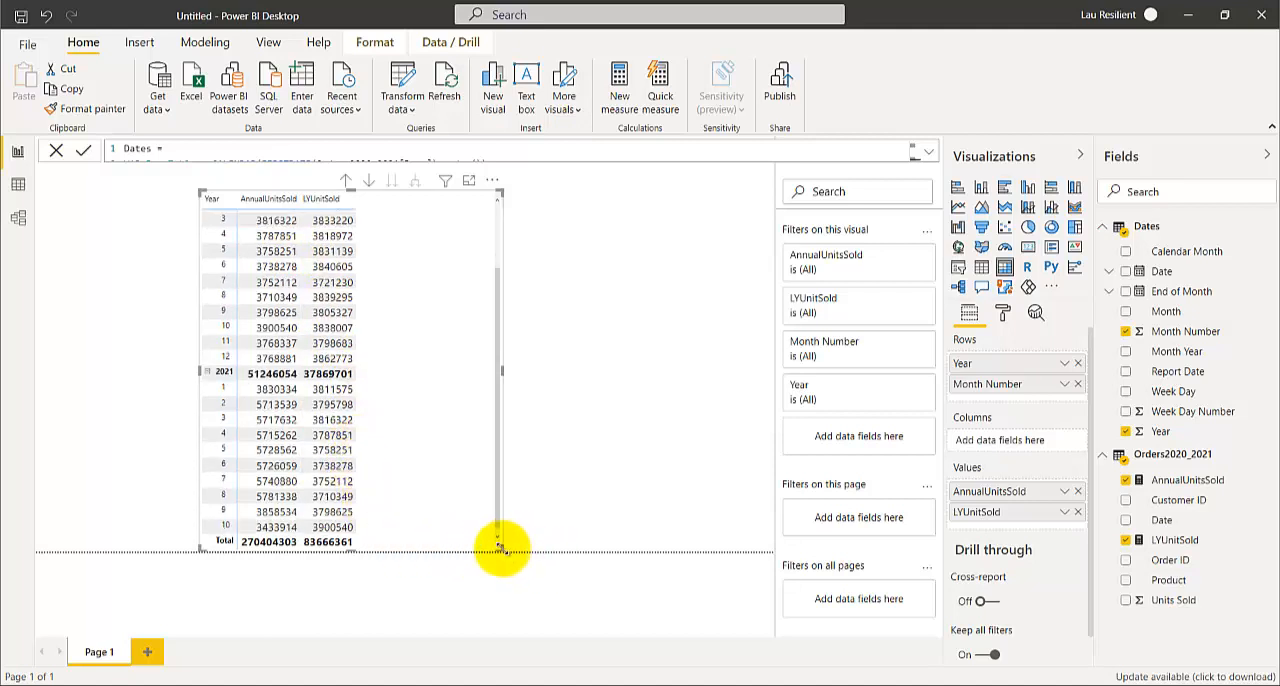
drag(500, 548, 540, 620)
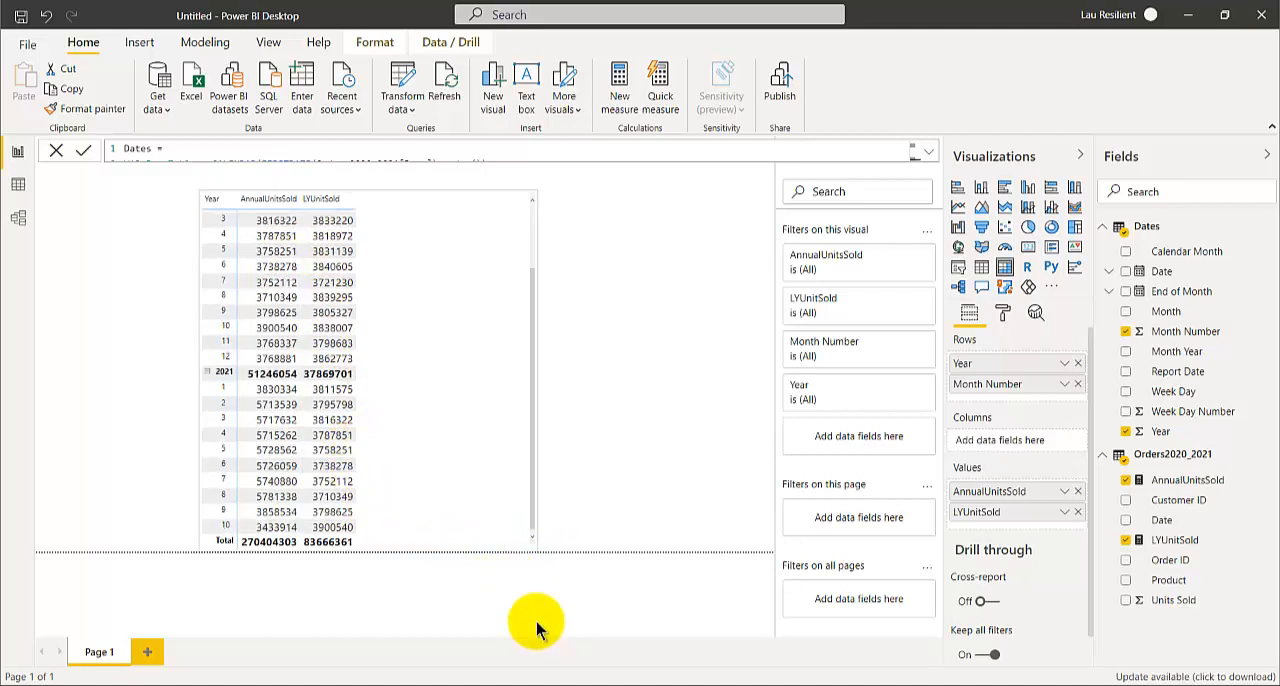
Deselect the matrix and compare the monthly 2020 AnnualUnitsSold values with the 2021 LYUnitSold values
click(616, 558)
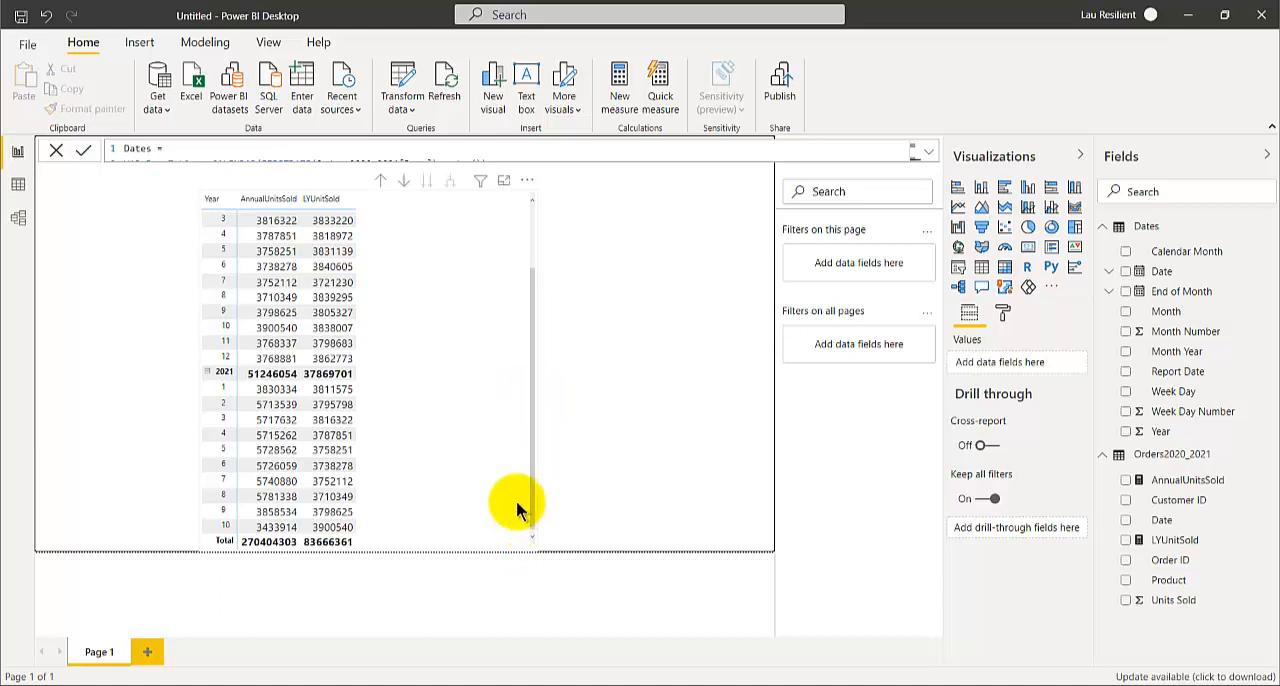
scroll(223, 266, up, 2)
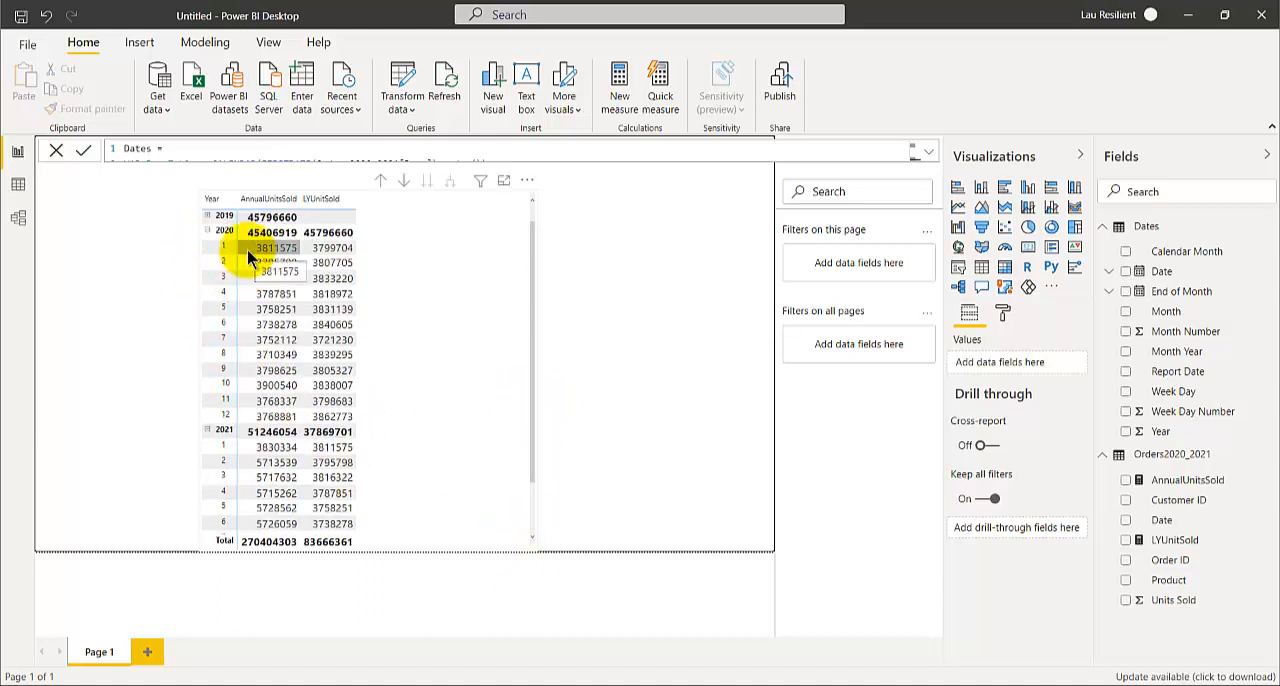
scroll(247, 250, down, 1)
scroll(245, 265, up, 2)
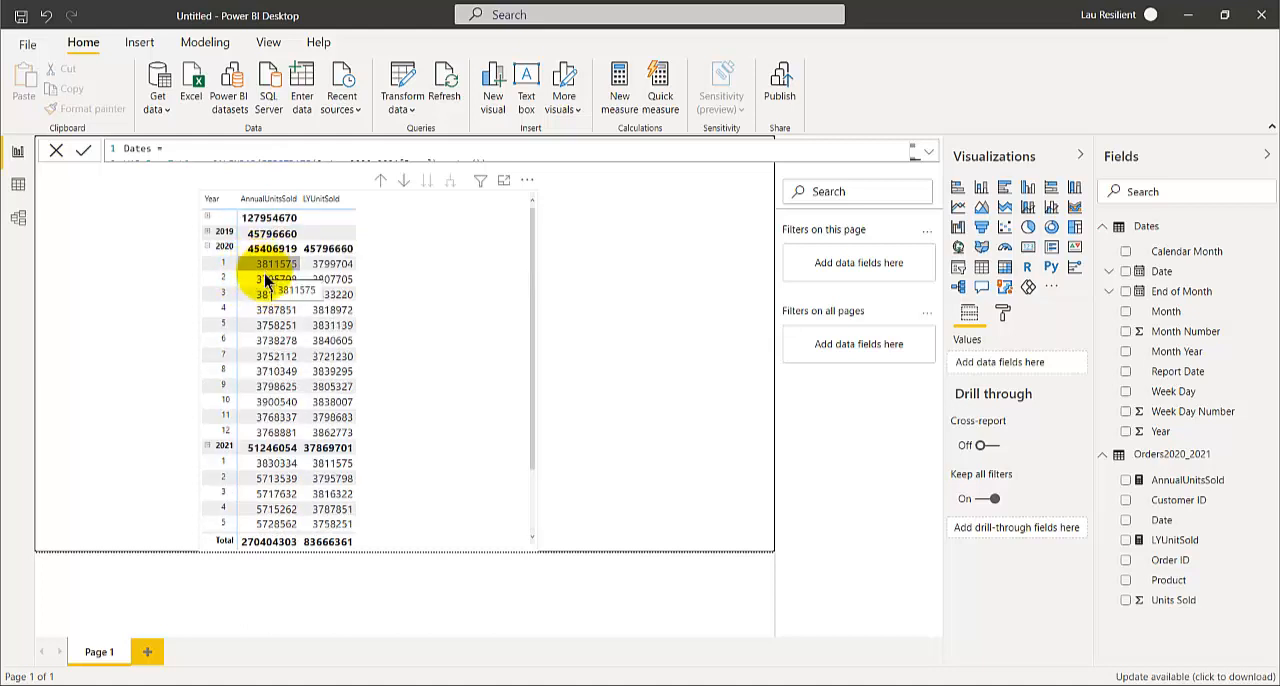
scroll(283, 355, down, 2)
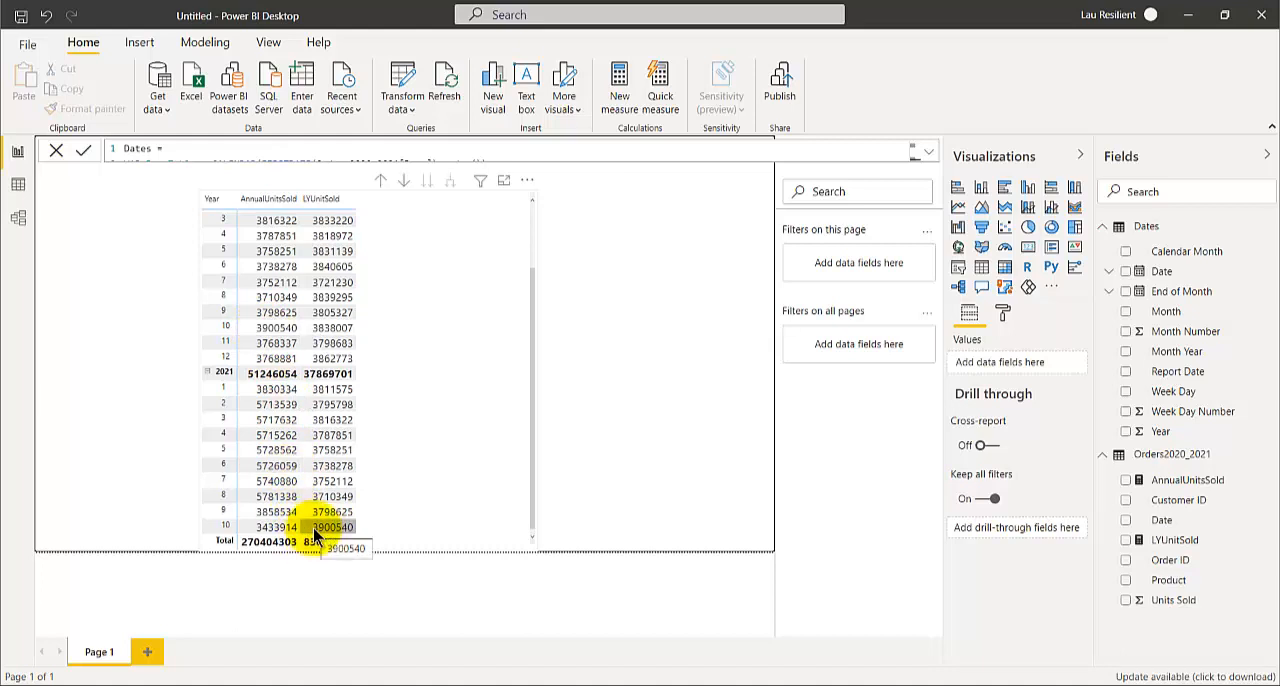
scroll(314, 386, up, 3)
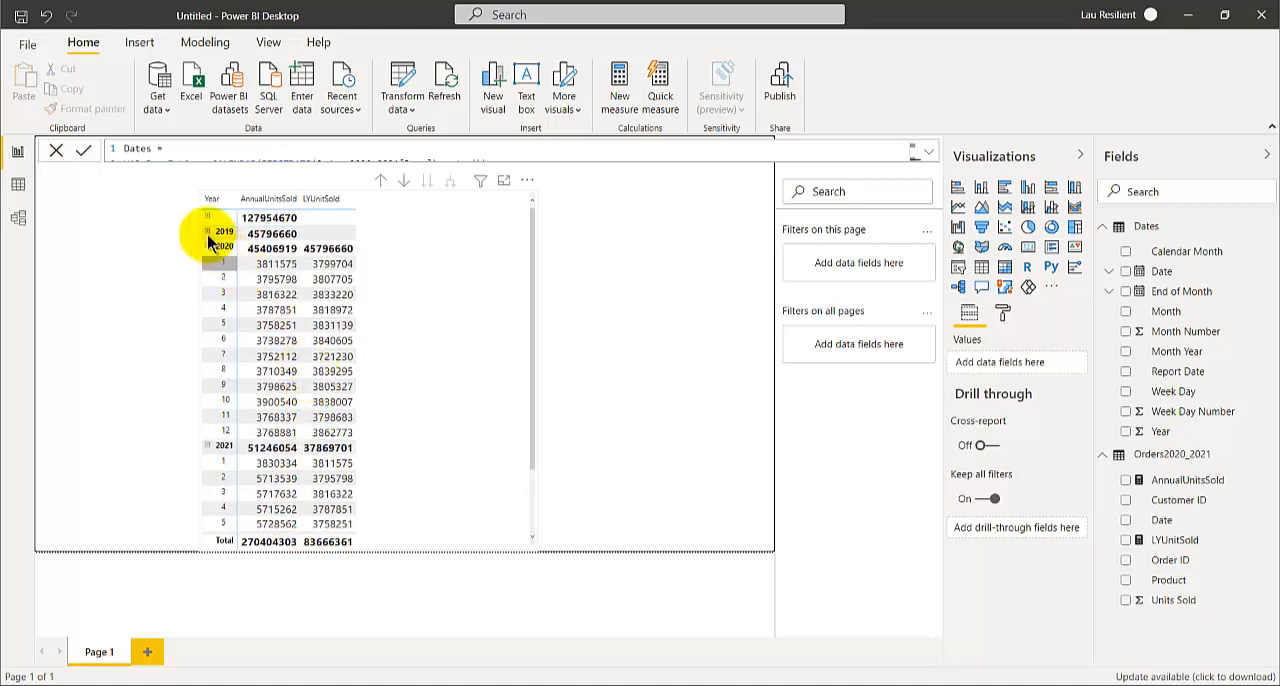
Compare the monthly and yearly 2019 AnnualUnitsSold with the 2020 LYUnitSold, and review the 2021 months and yearly figures
scroll(315, 391, down, 3)
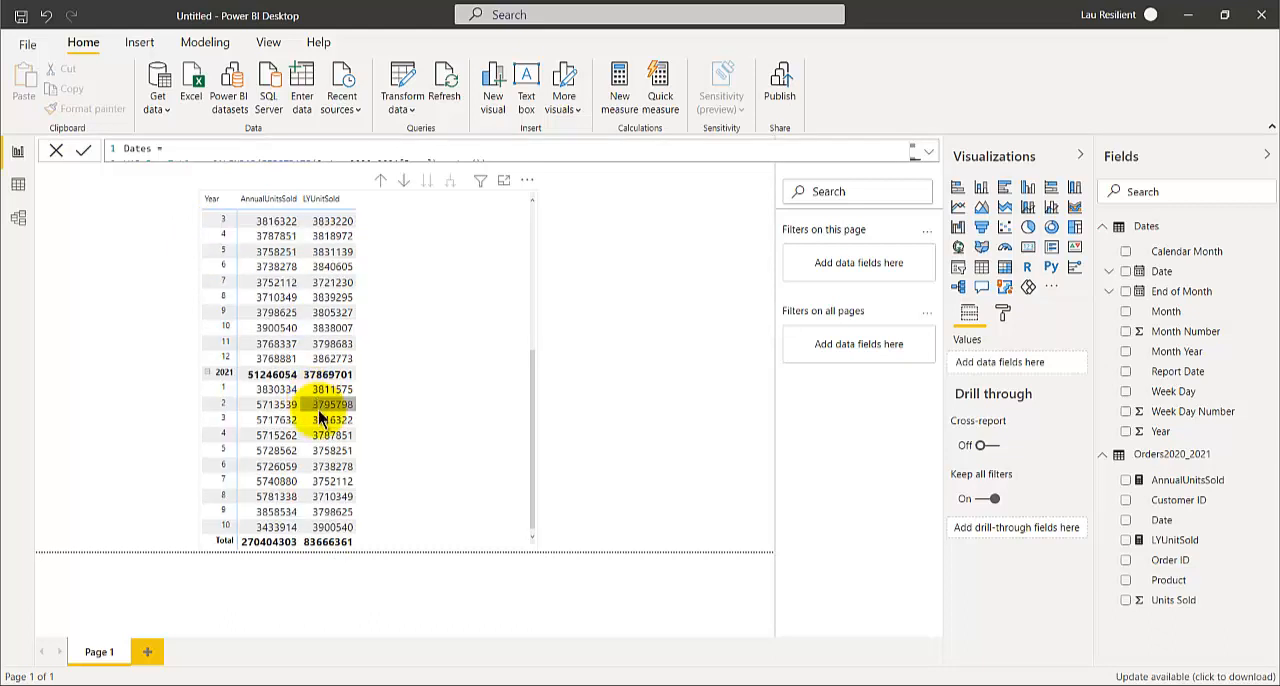
scroll(329, 371, up, 5)
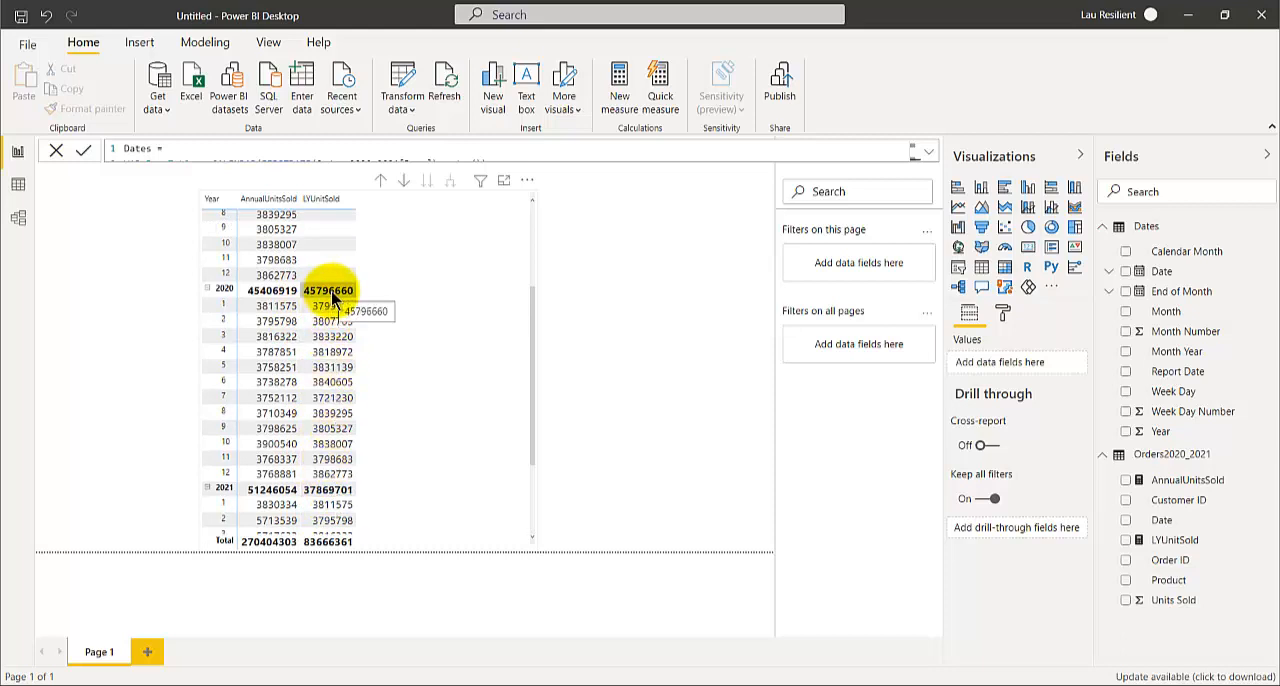
scroll(330, 295, up, 4)
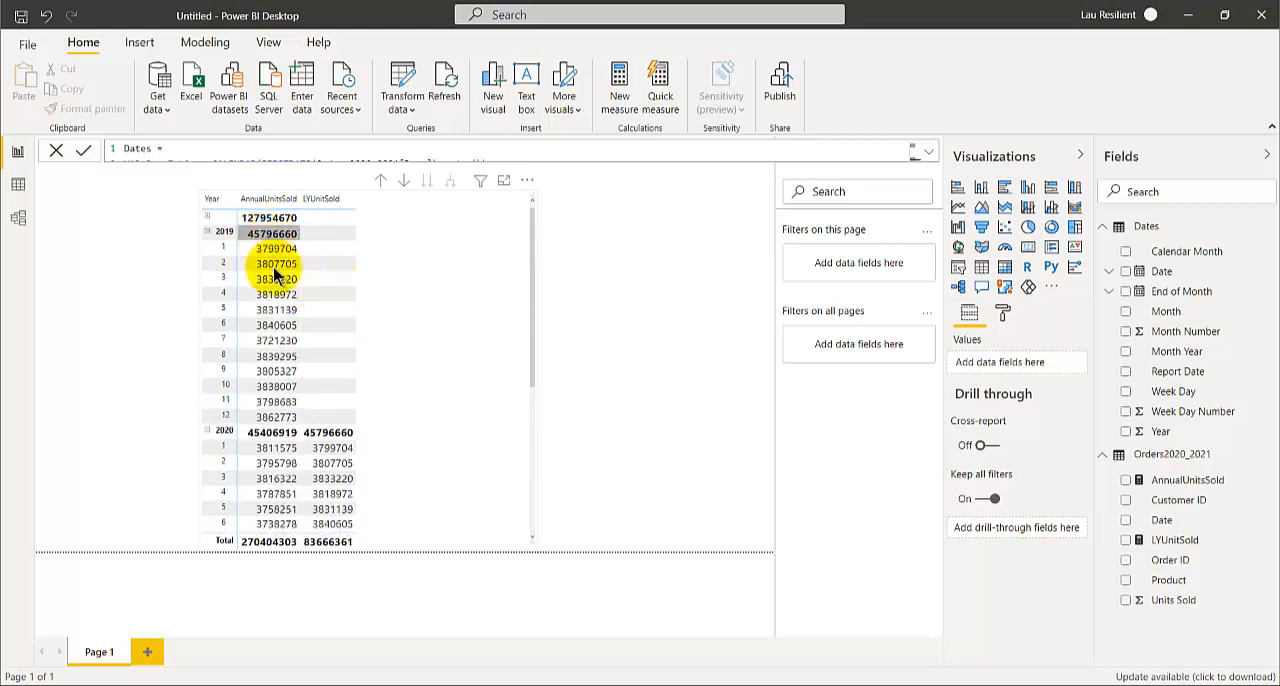
scroll(330, 434, down, 4)
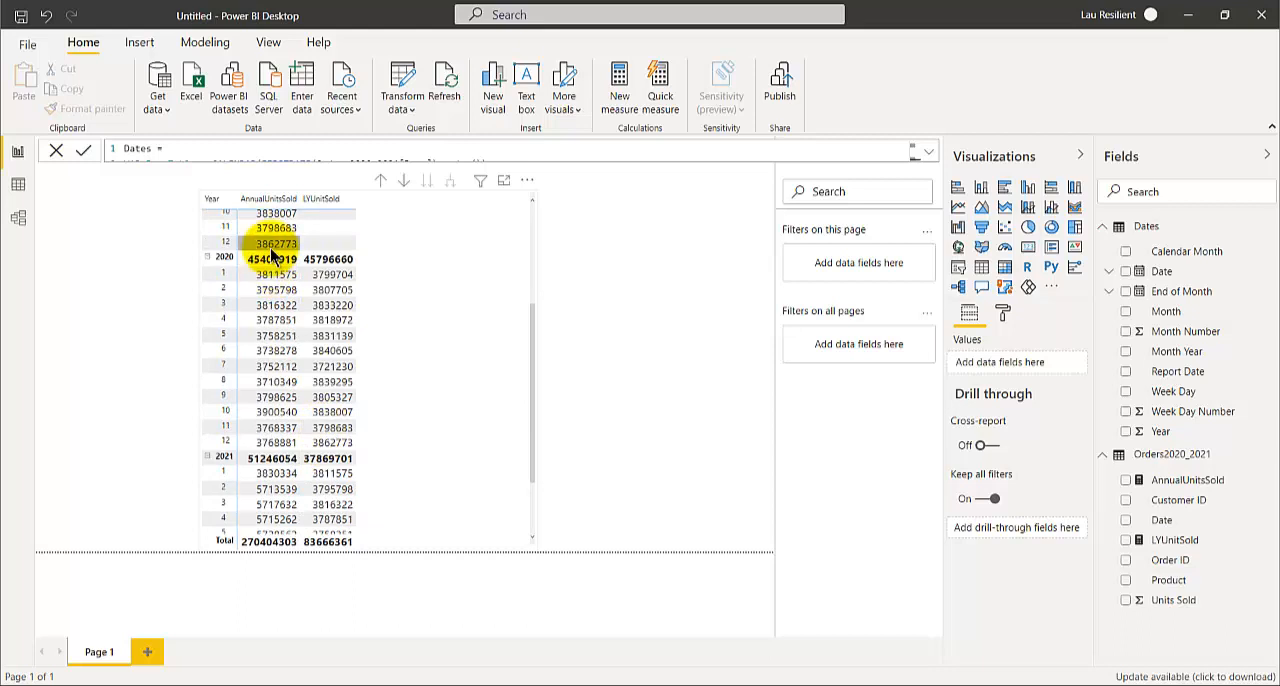
scroll(325, 434, down, 2)
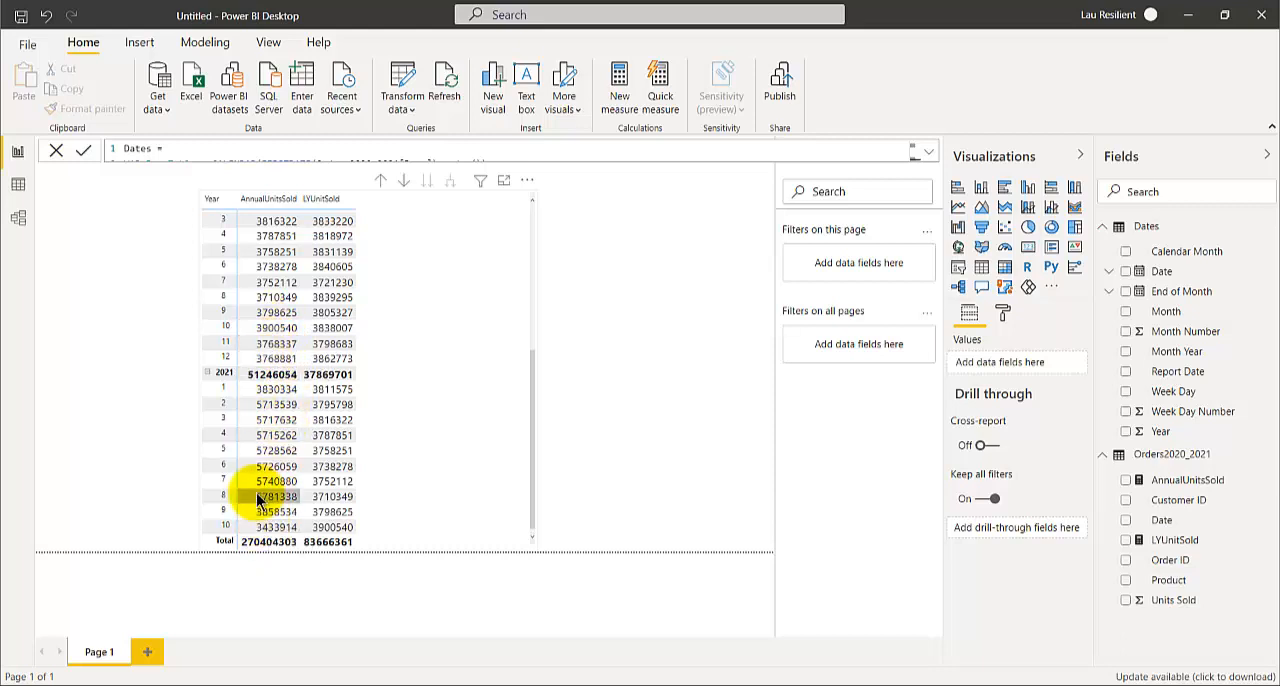
scroll(262, 512, up, 1)
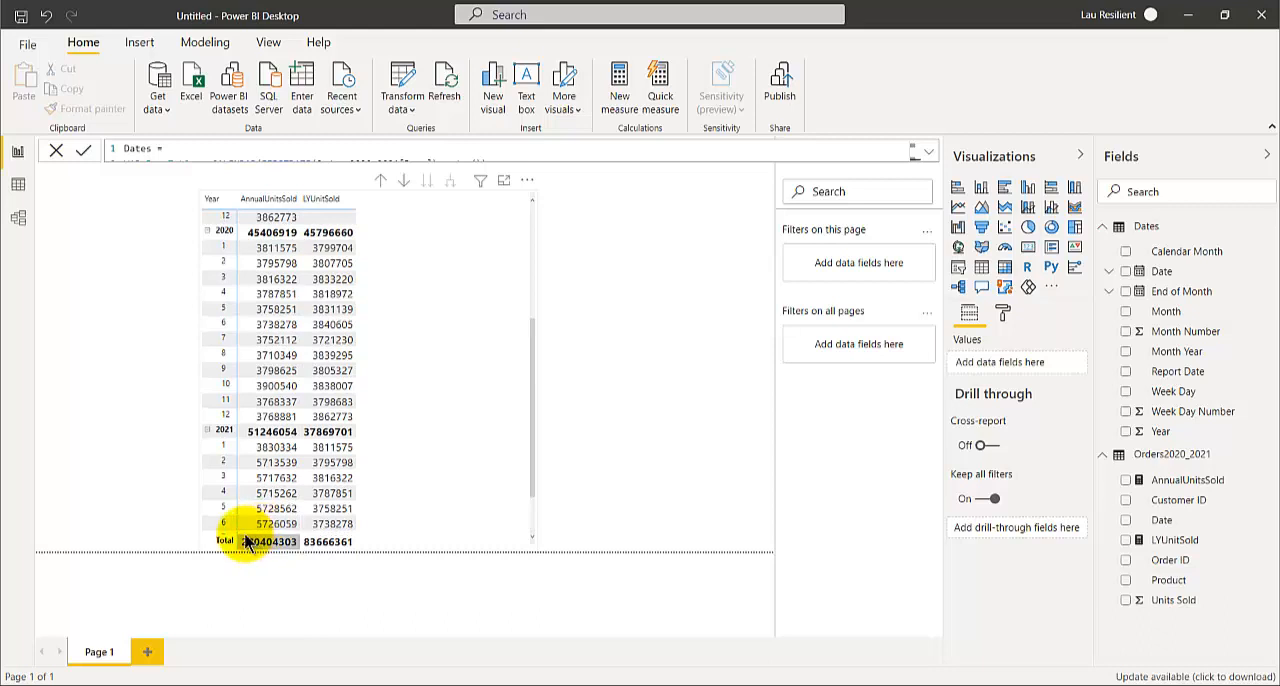
scroll(362, 508, down, 1)
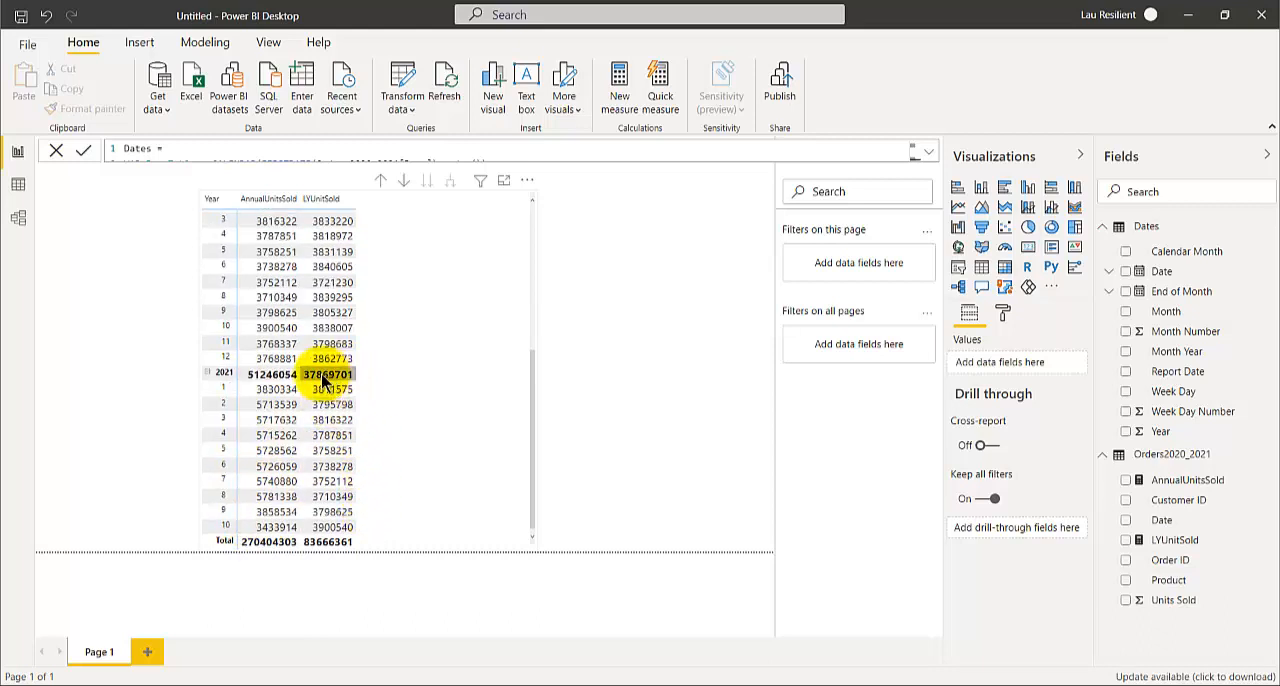
Compare the 2021 monthly and yearly units sold with the 2020 figures in the matrix
scroll(341, 420, up, 2)
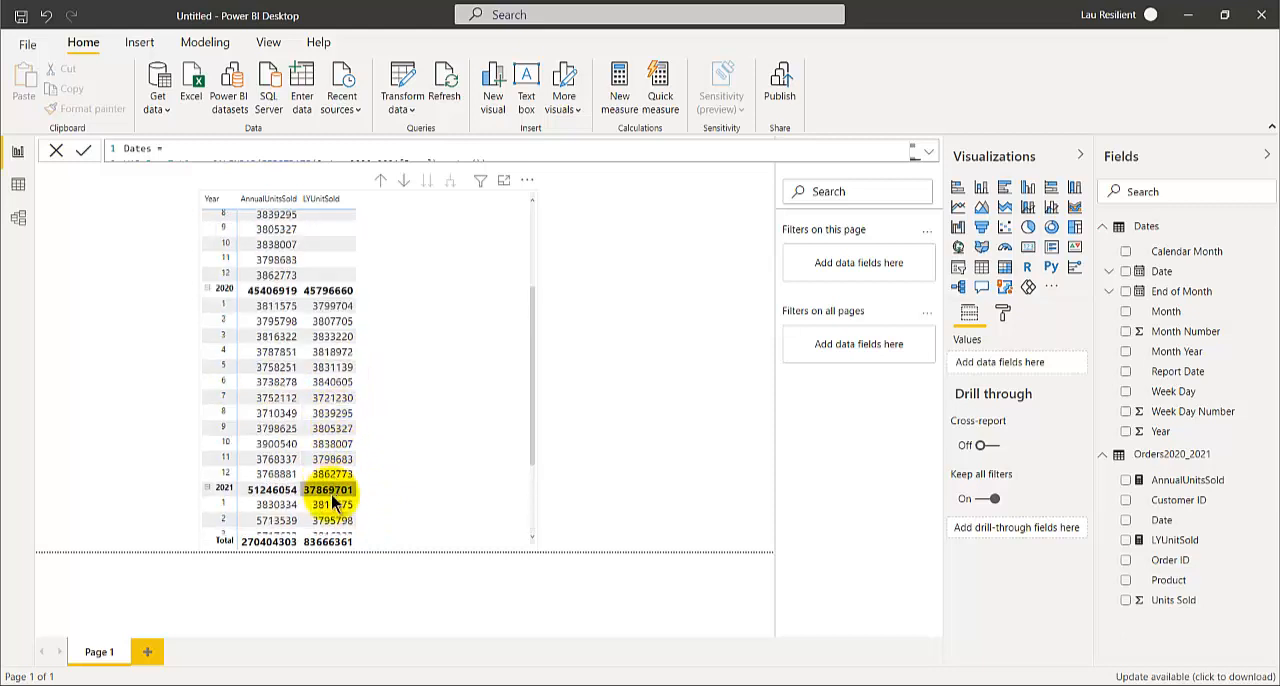
scroll(334, 501, down, 1)
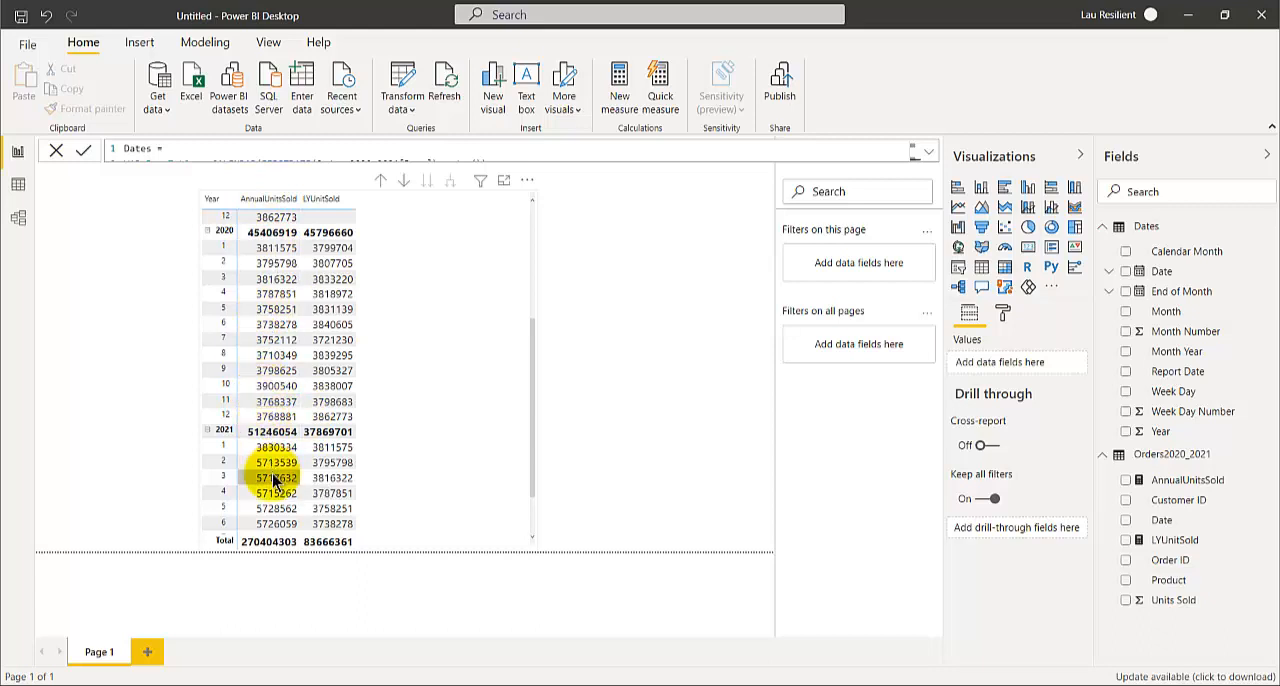
scroll(276, 480, down, 2)
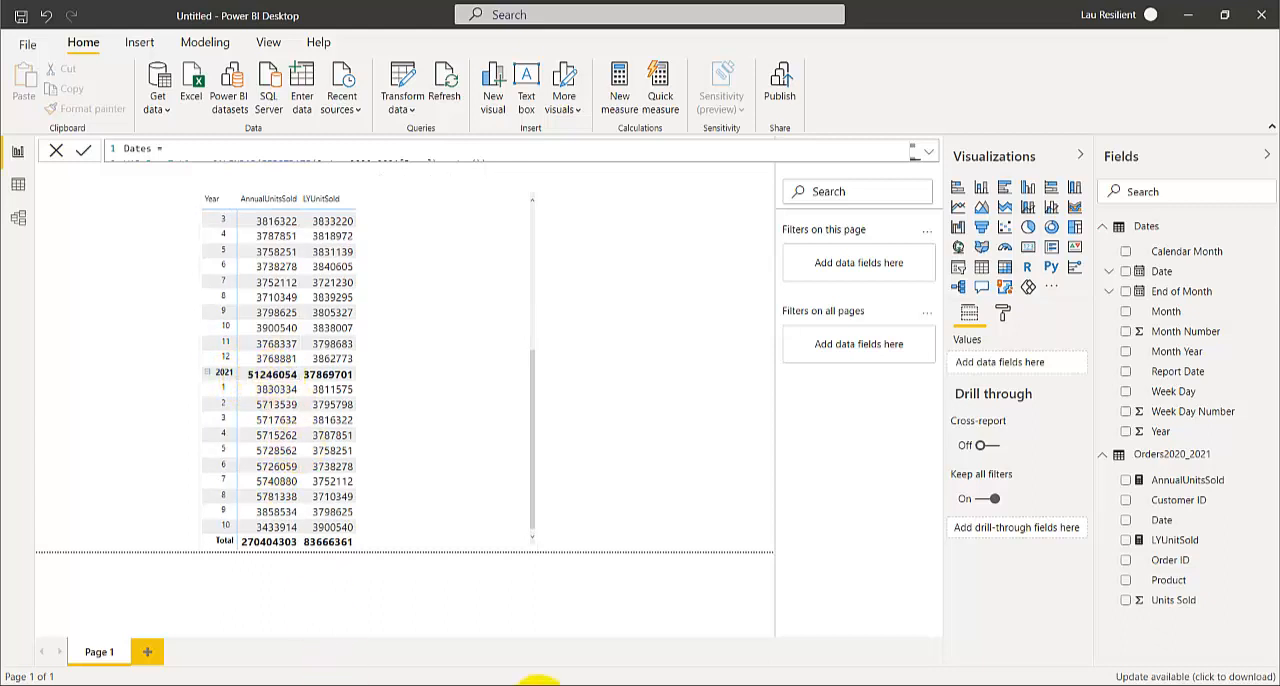
Switch to the Orders 2020 2021 Excel workbook and add Date beneath Years in the PivotTable rows, replacing the existing sheet data
mouse_move(606, 684)
click(537, 634)
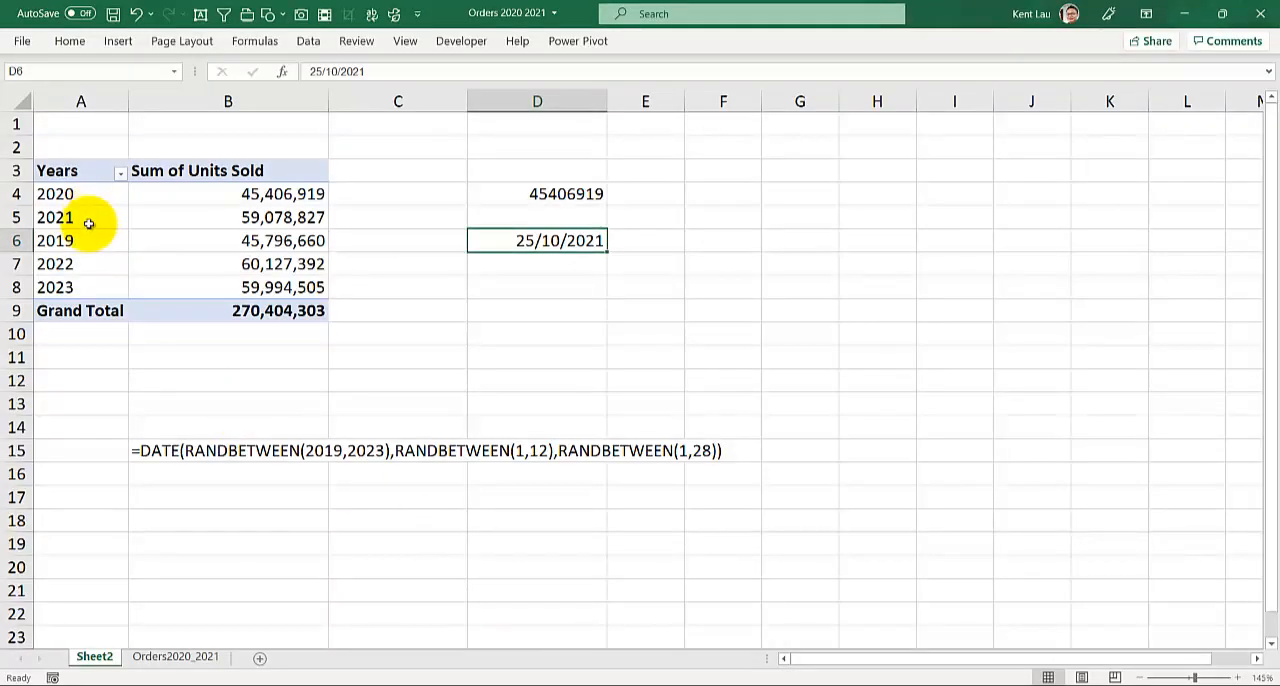
click(209, 216)
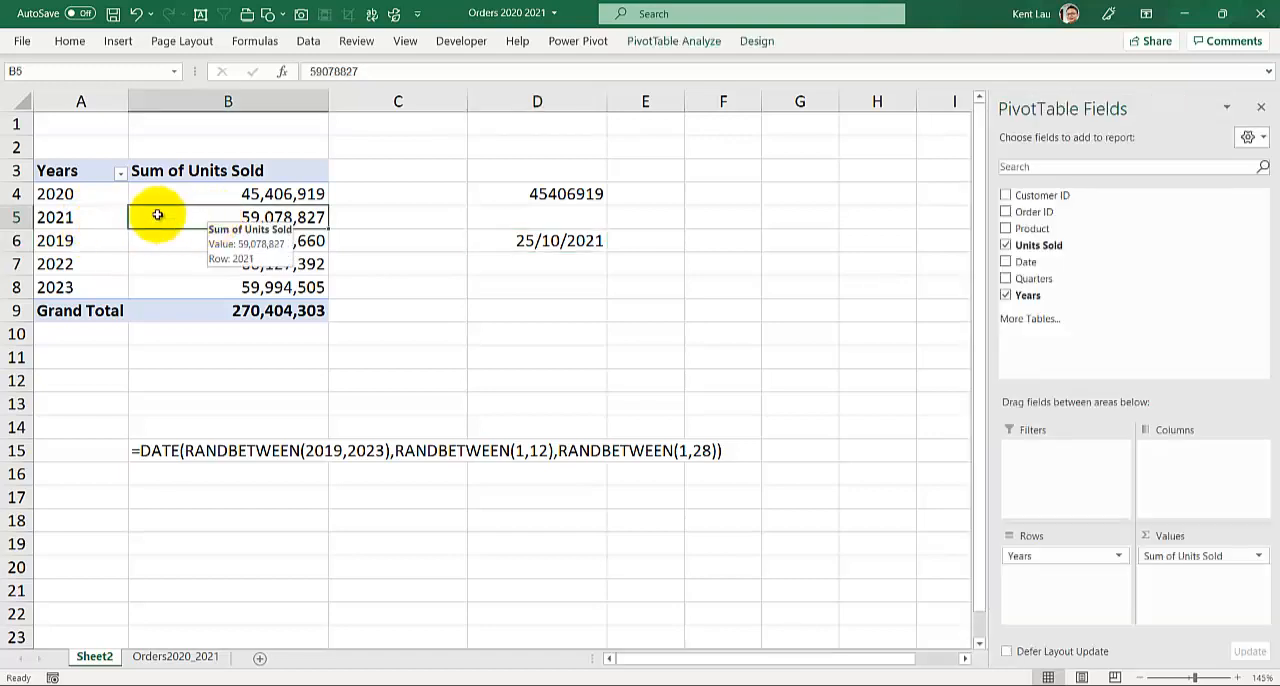
click(89, 227)
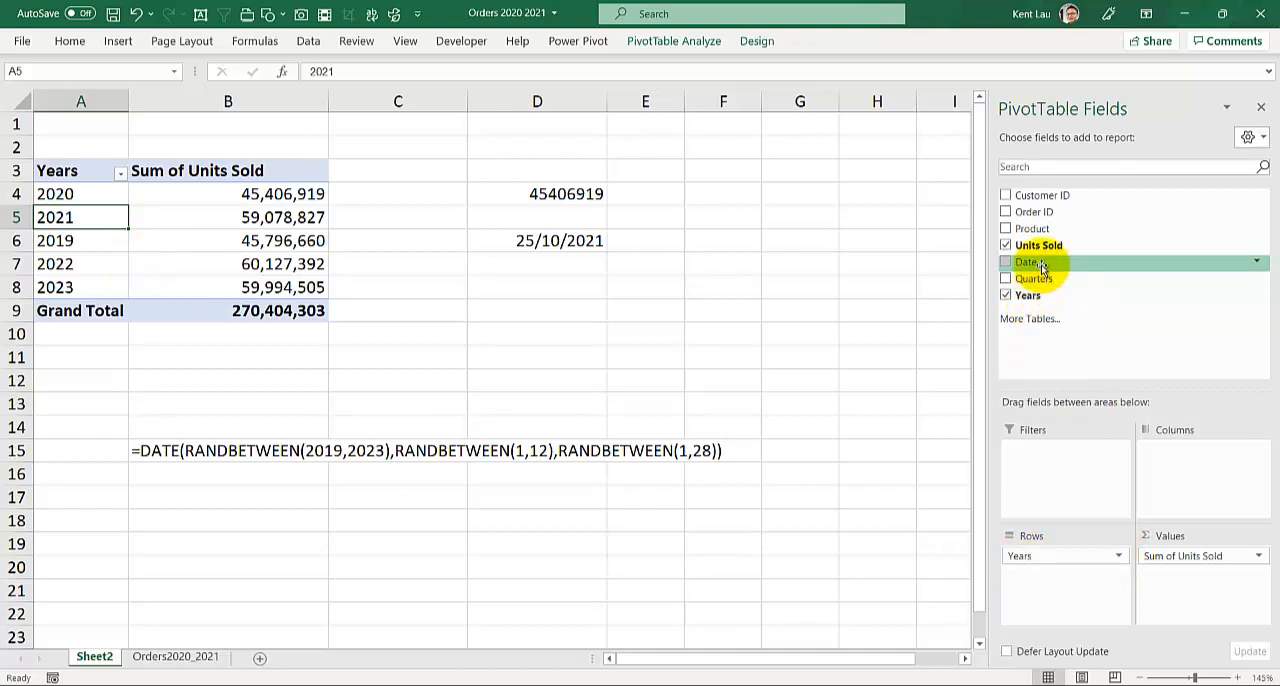
drag(1040, 265, 1071, 571)
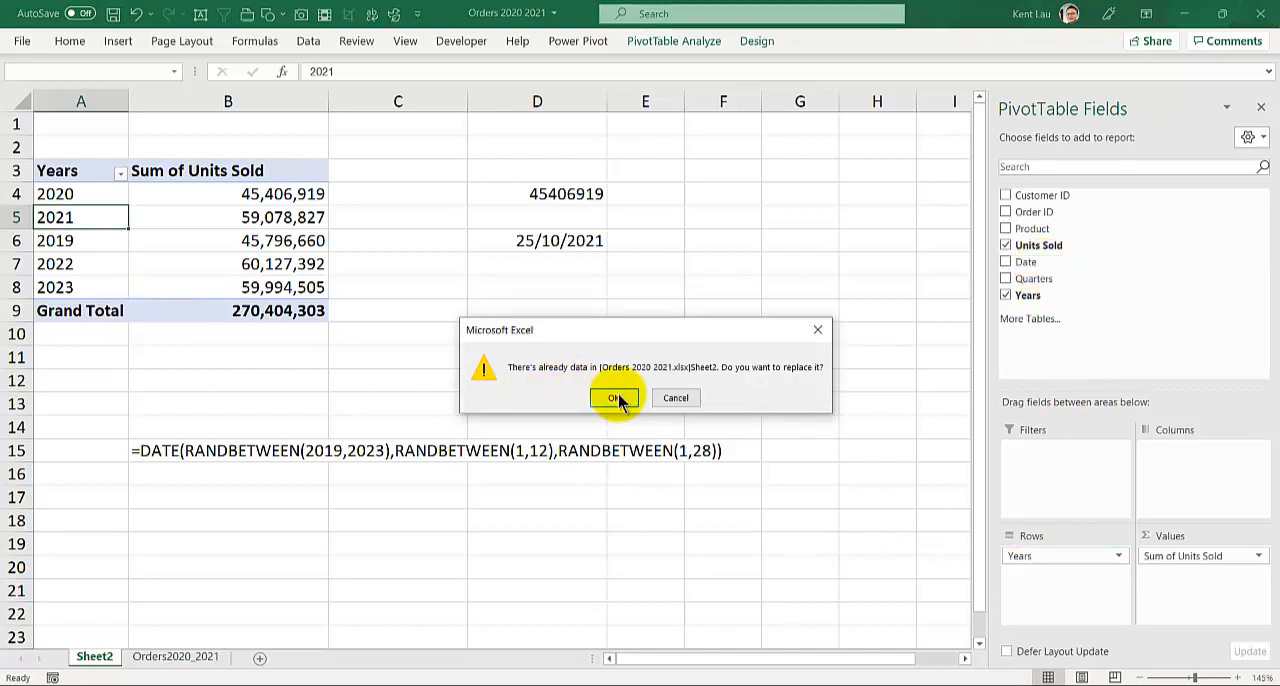
click(616, 396)
click(168, 308)
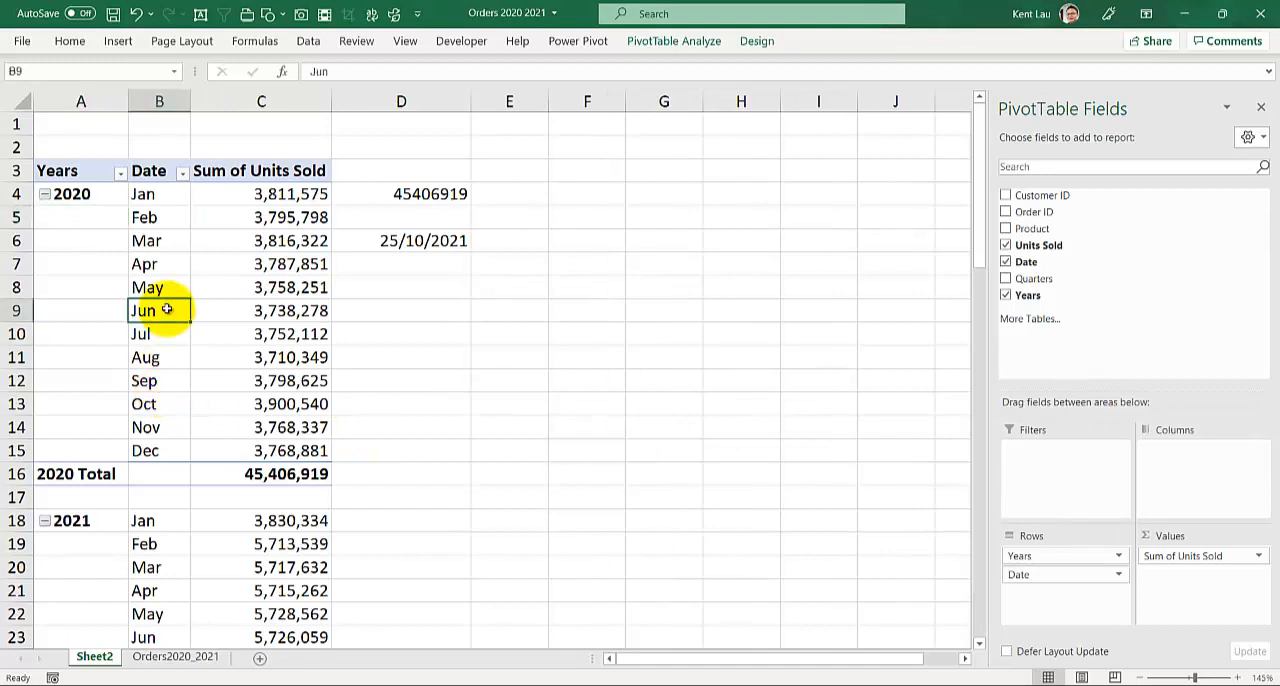
Sum the January to October 2021 units sold in the PivotTable and compare them with the 2021 rows in the Power BI matrix
scroll(160, 418, down, 3)
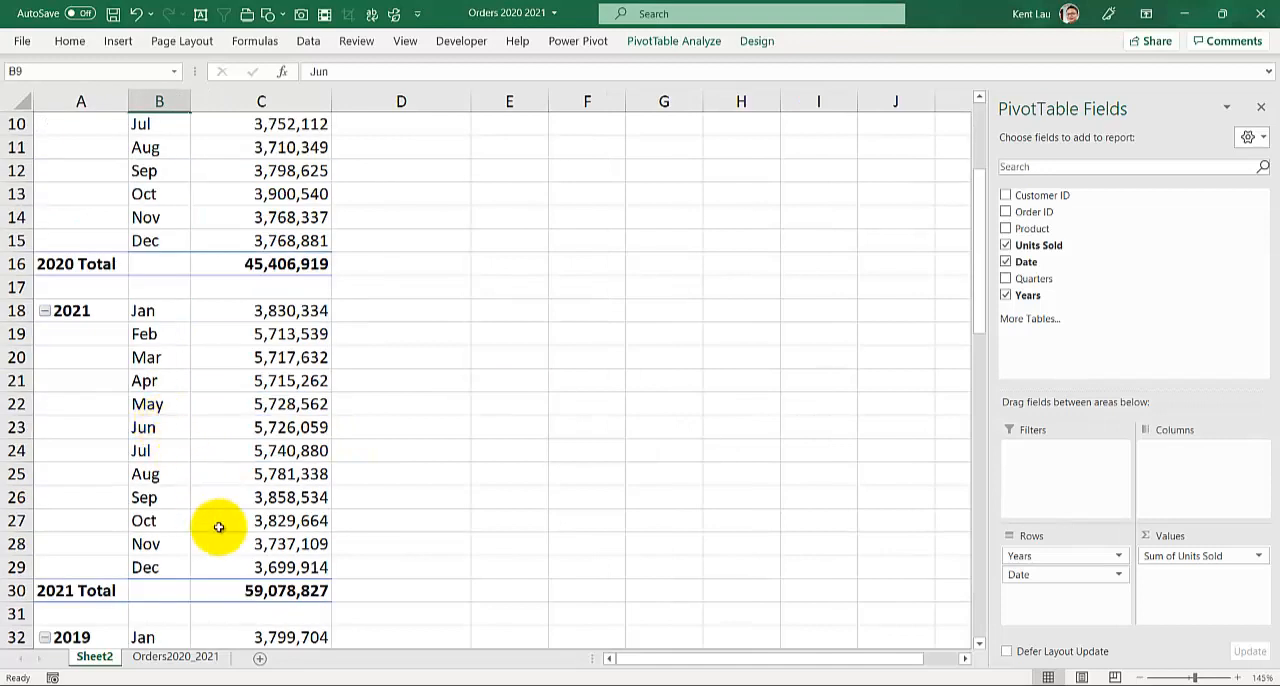
drag(258, 312, 258, 520)
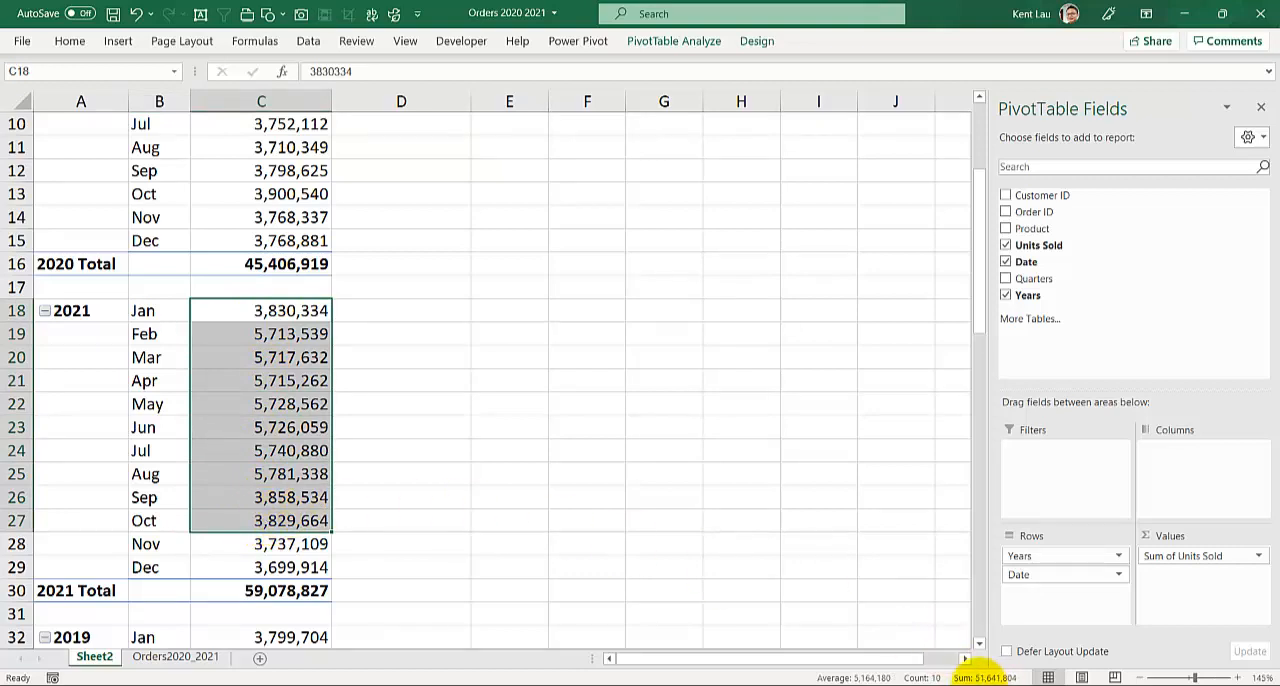
click(645, 680)
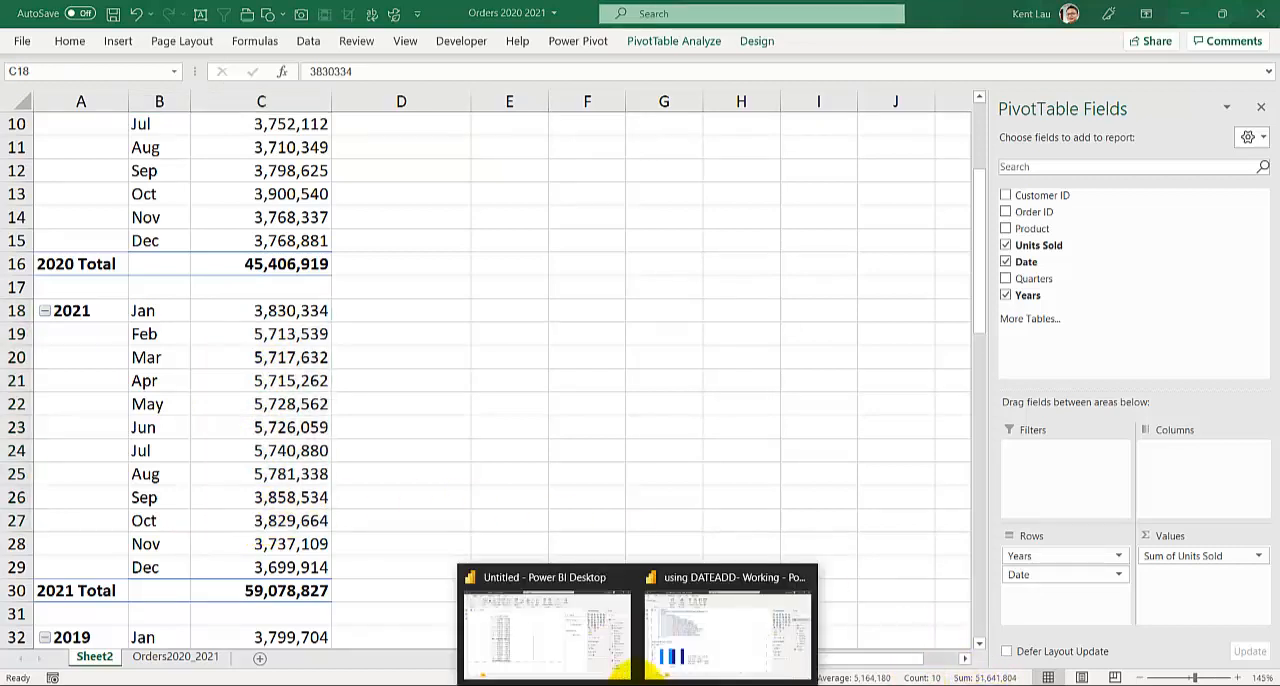
click(560, 626)
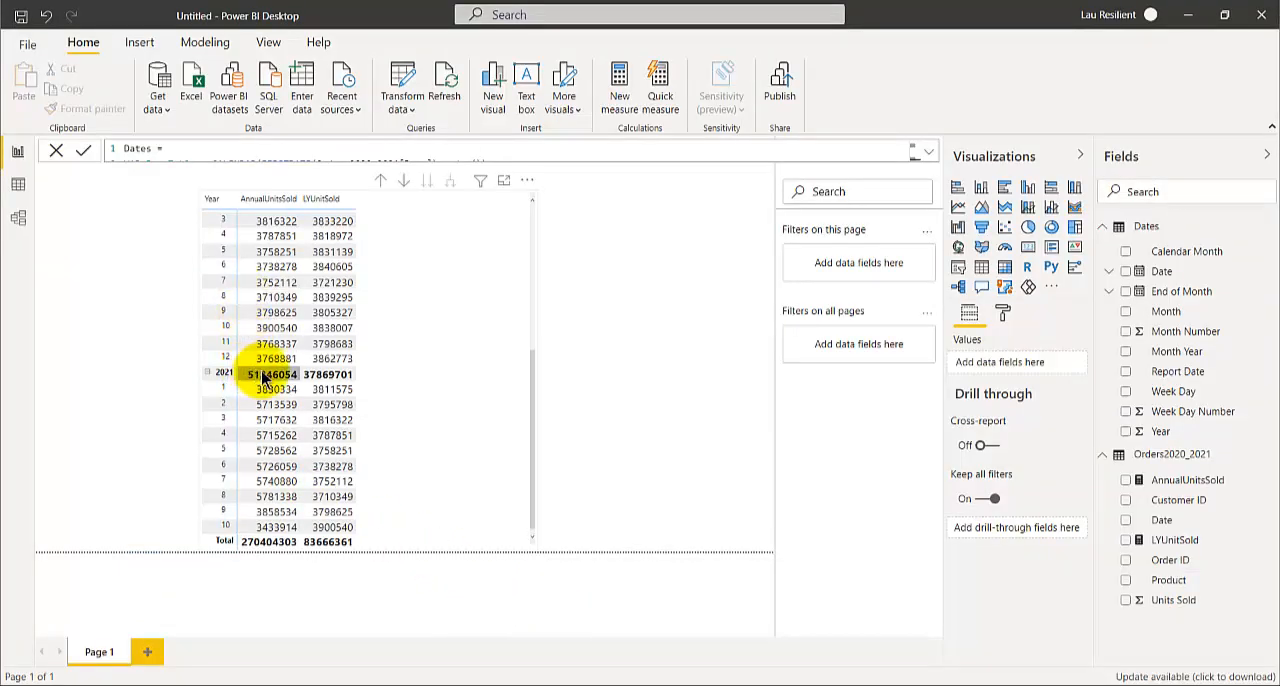
click(268, 527)
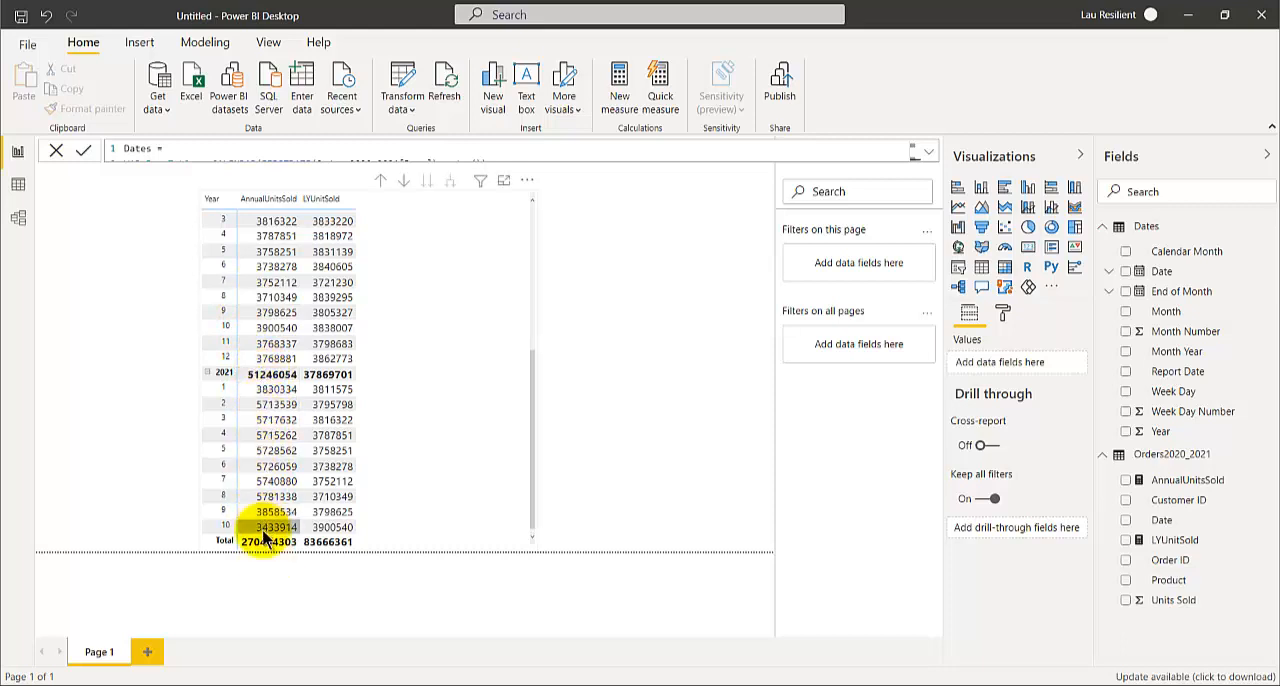
click(262, 314)
click(314, 377)
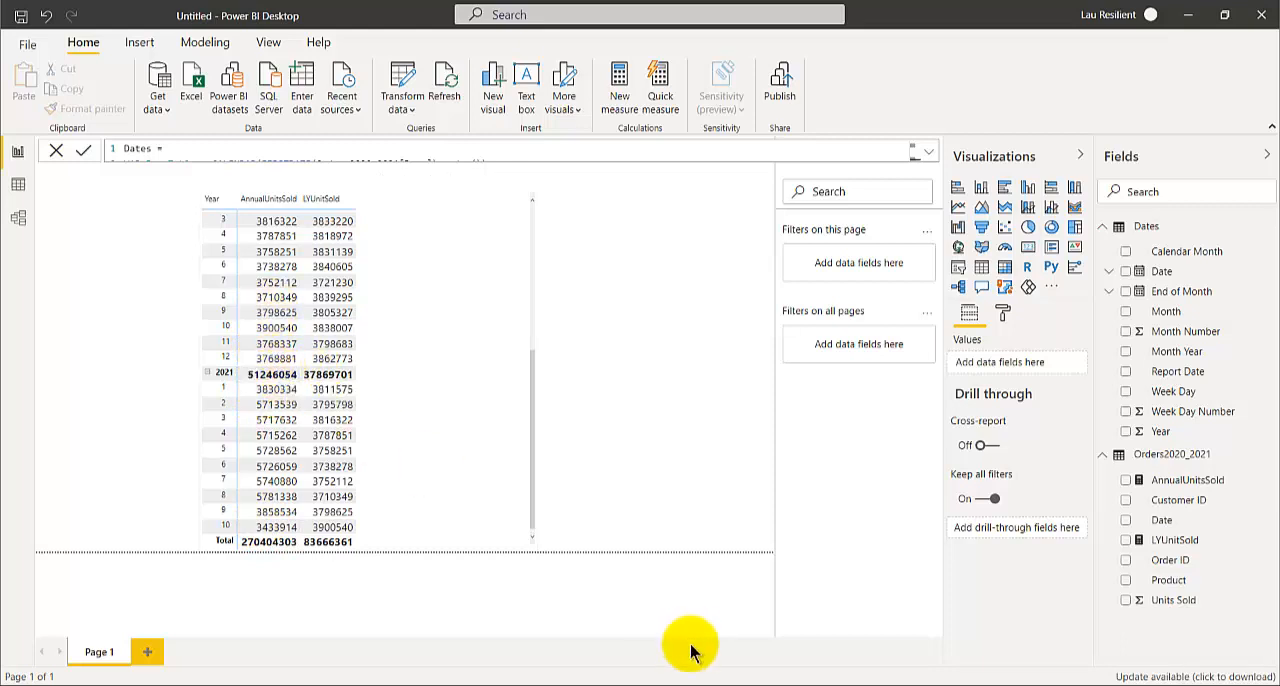
Return to the Excel workbook and review the PivotTable's monthly units sold and yearly totals from 2019 through 2023
mouse_move(596, 684)
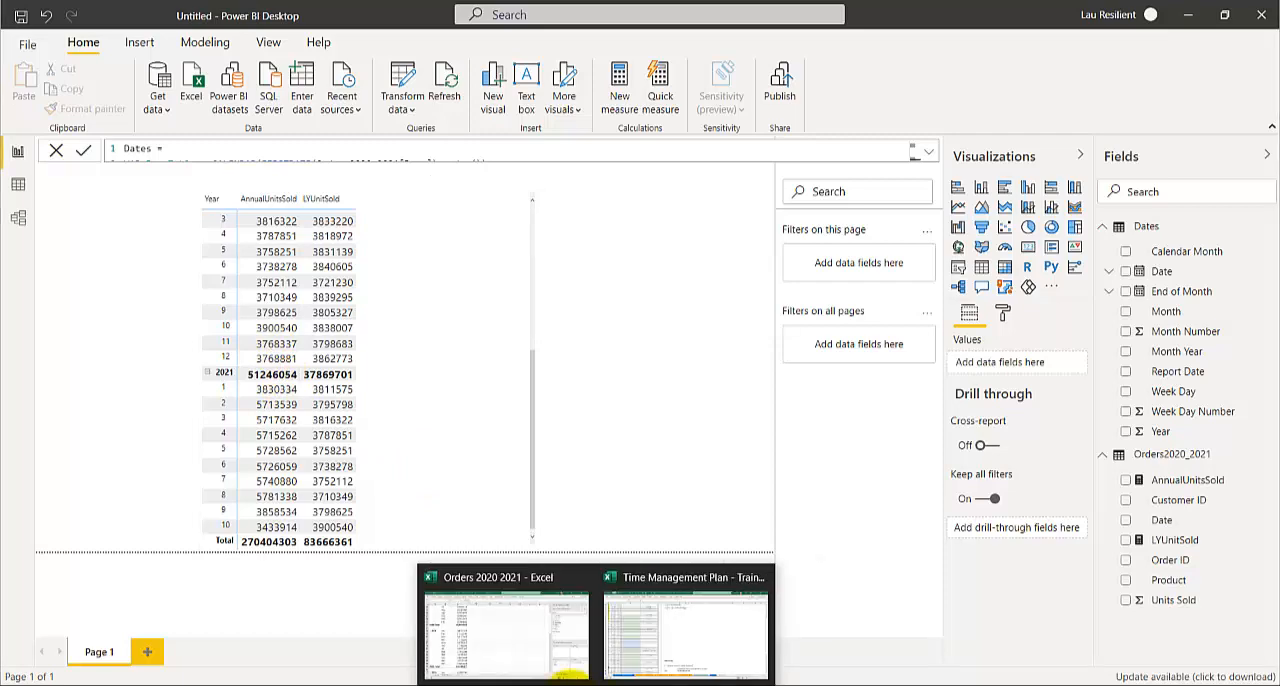
click(506, 643)
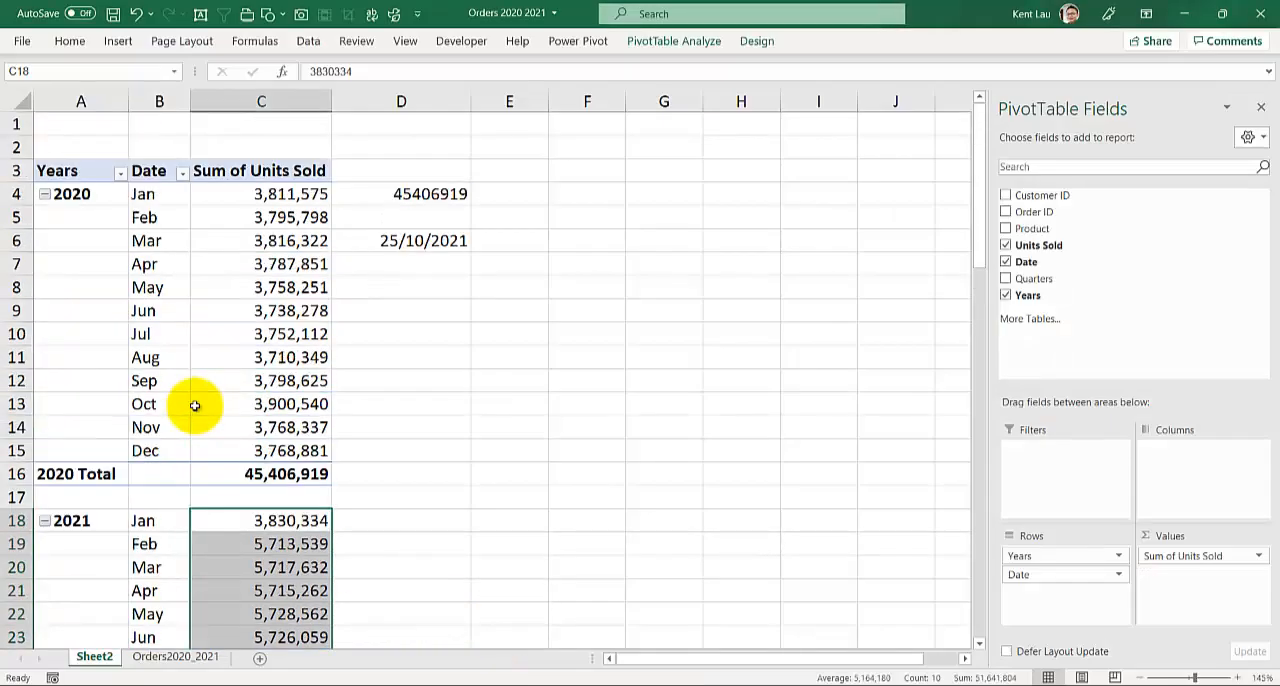
scroll(195, 405, down, 3)
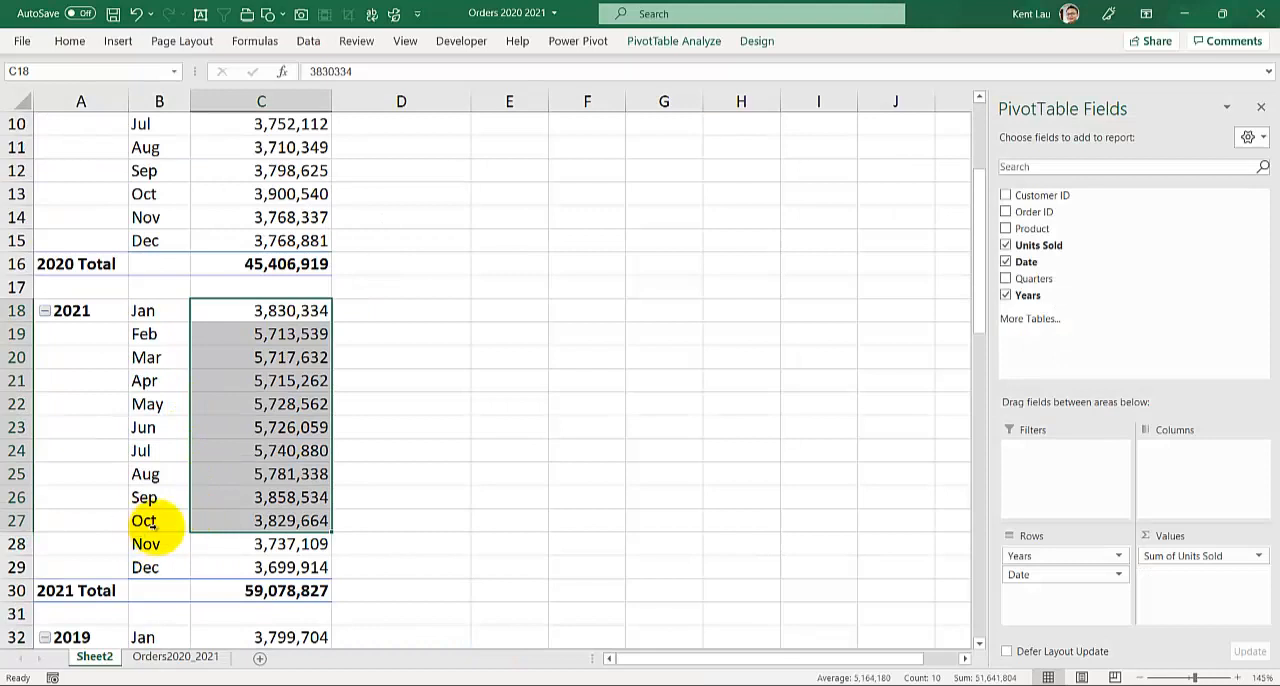
scroll(340, 490, down, 4)
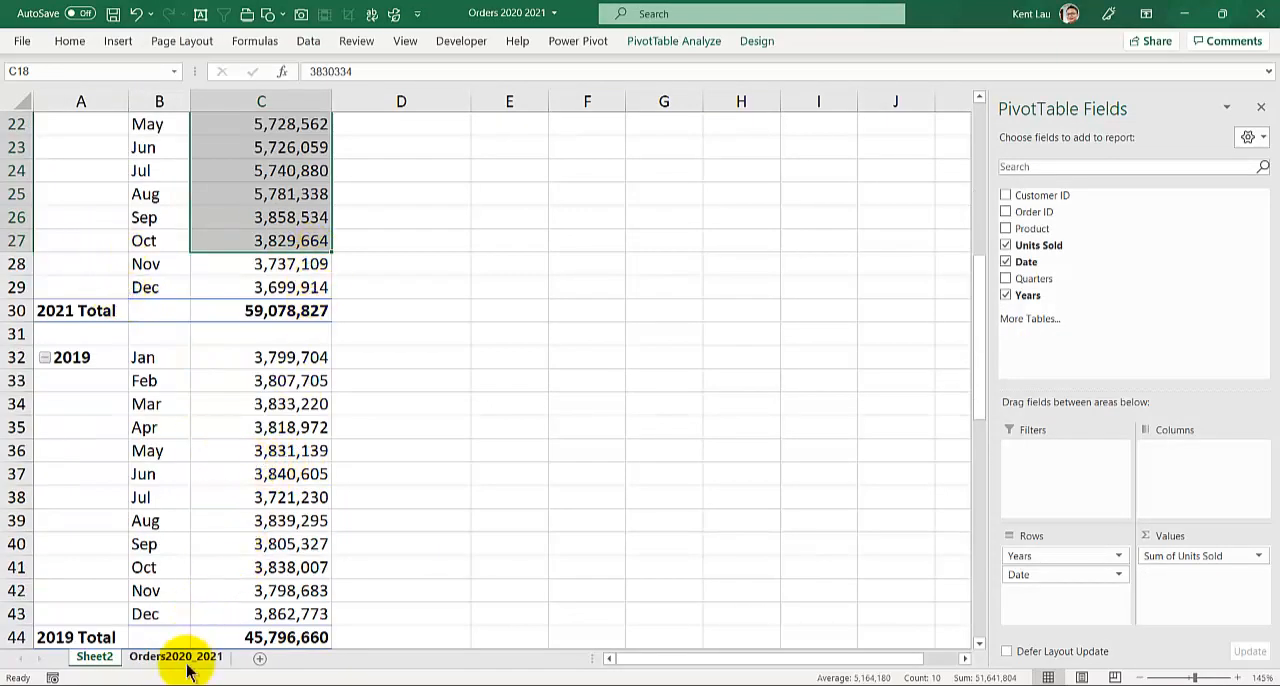
scroll(223, 186, down, 5)
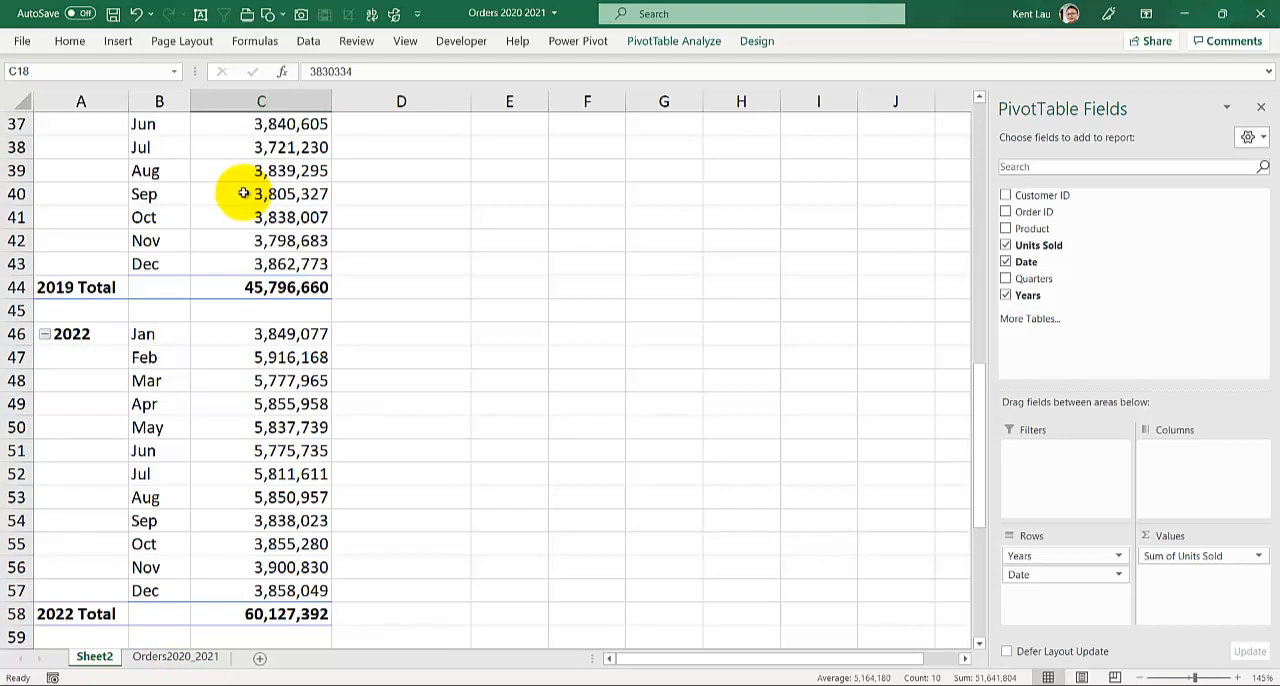
scroll(235, 190, up, 5)
scroll(242, 195, down, 3)
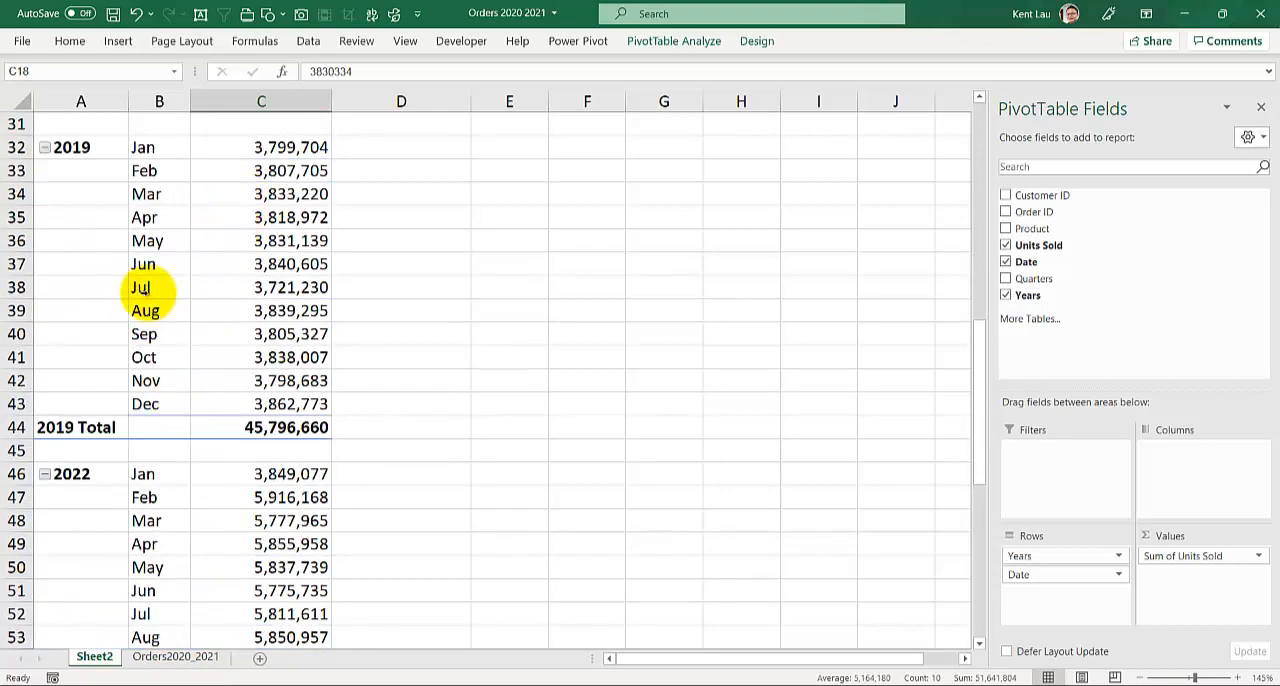
scroll(155, 288, down, 4)
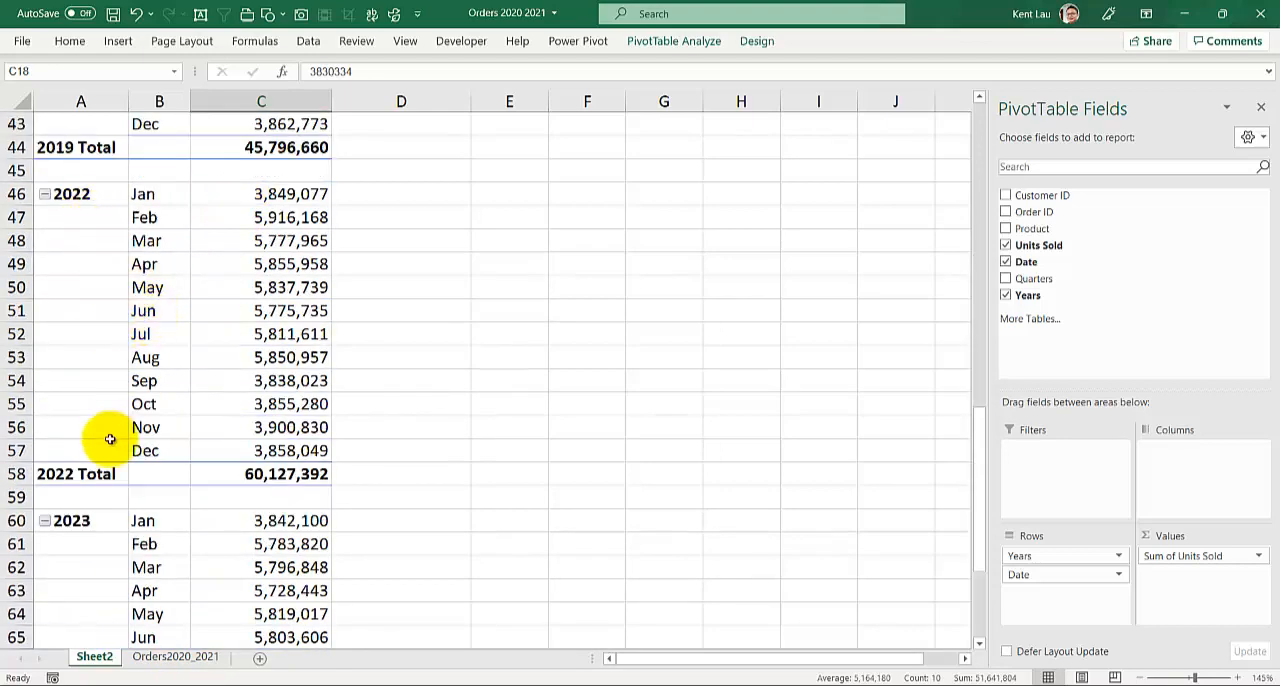
scroll(91, 528, down, 3)
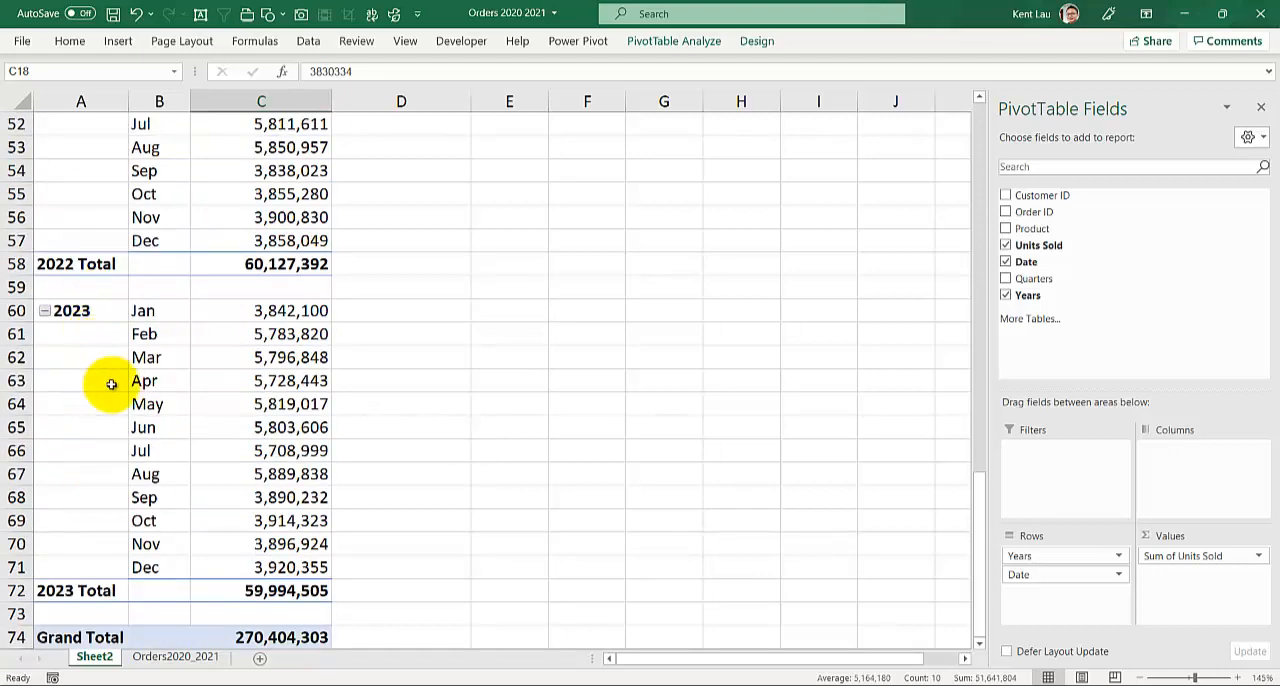
scroll(125, 410, down, 3)
scroll(125, 415, up, 7)
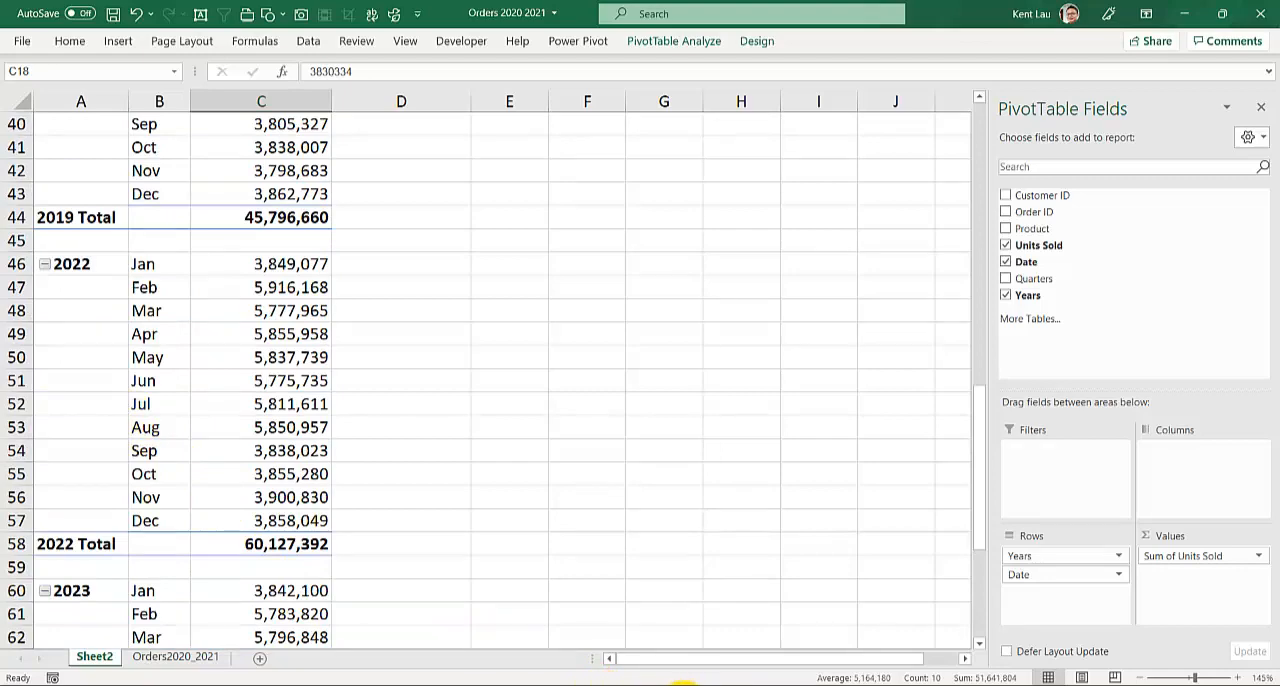
Switch back to the untitled Power BI report and examine the blank-year row and 2019 figures in the matrix
mouse_move(655, 683)
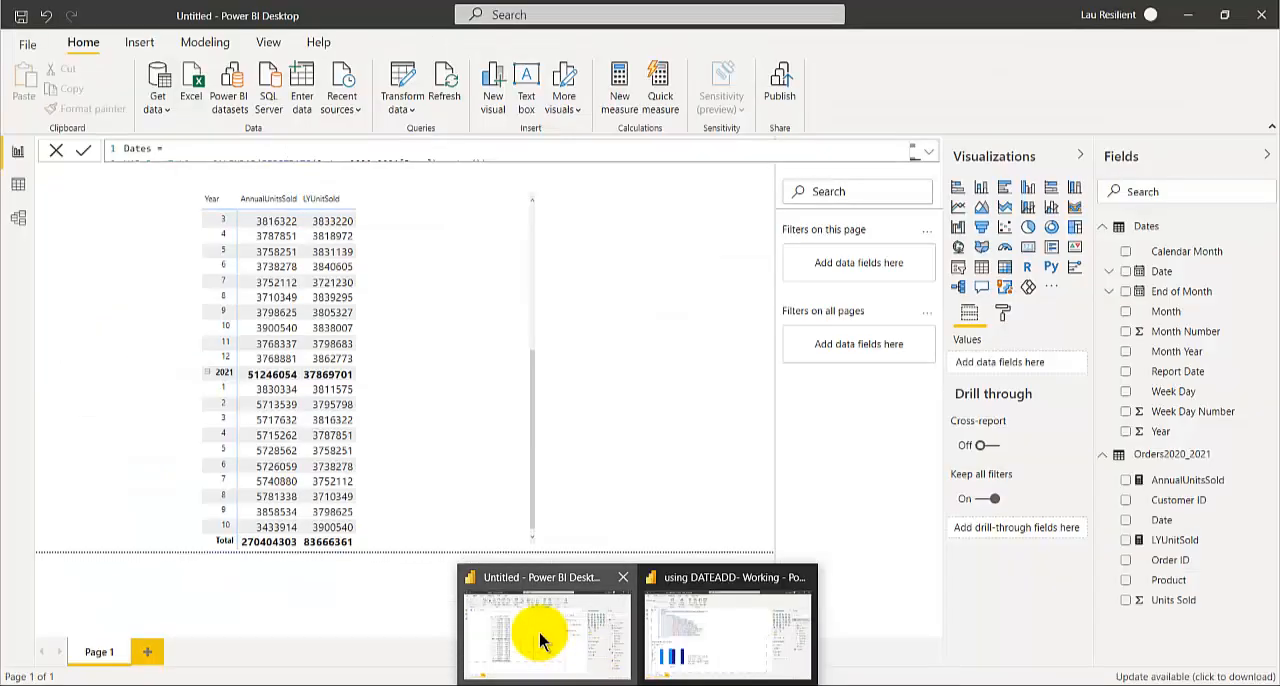
click(537, 634)
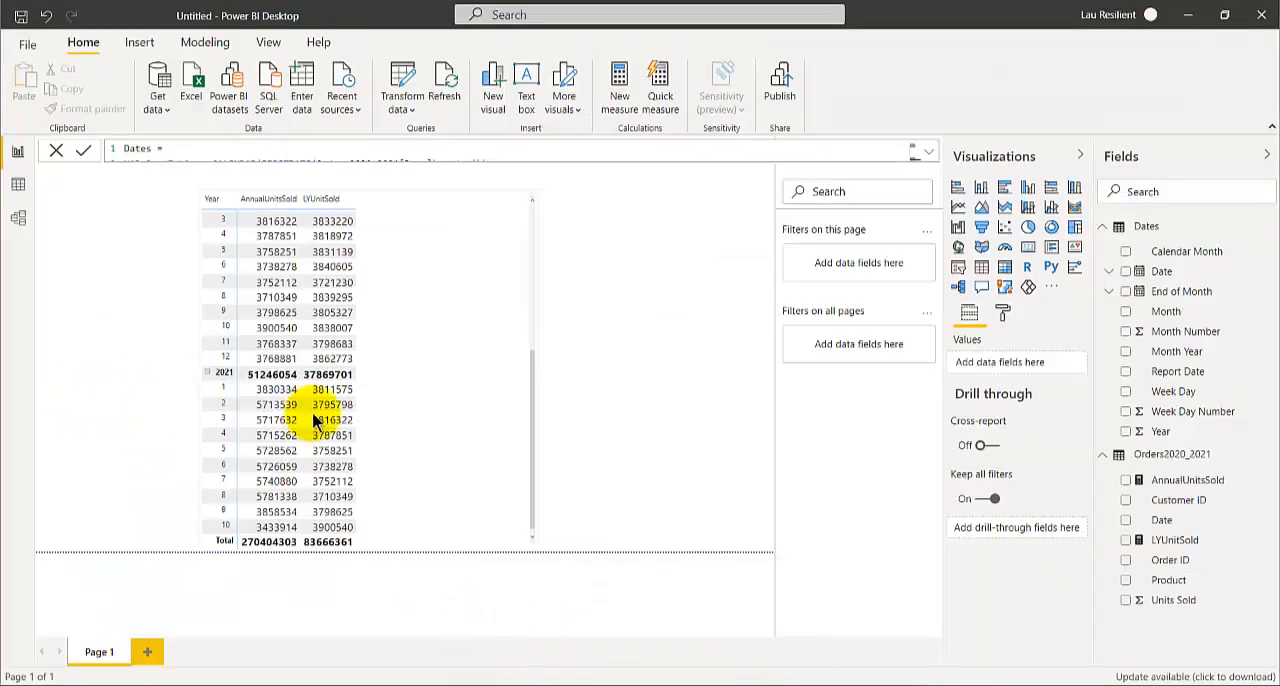
scroll(410, 420, up, 6)
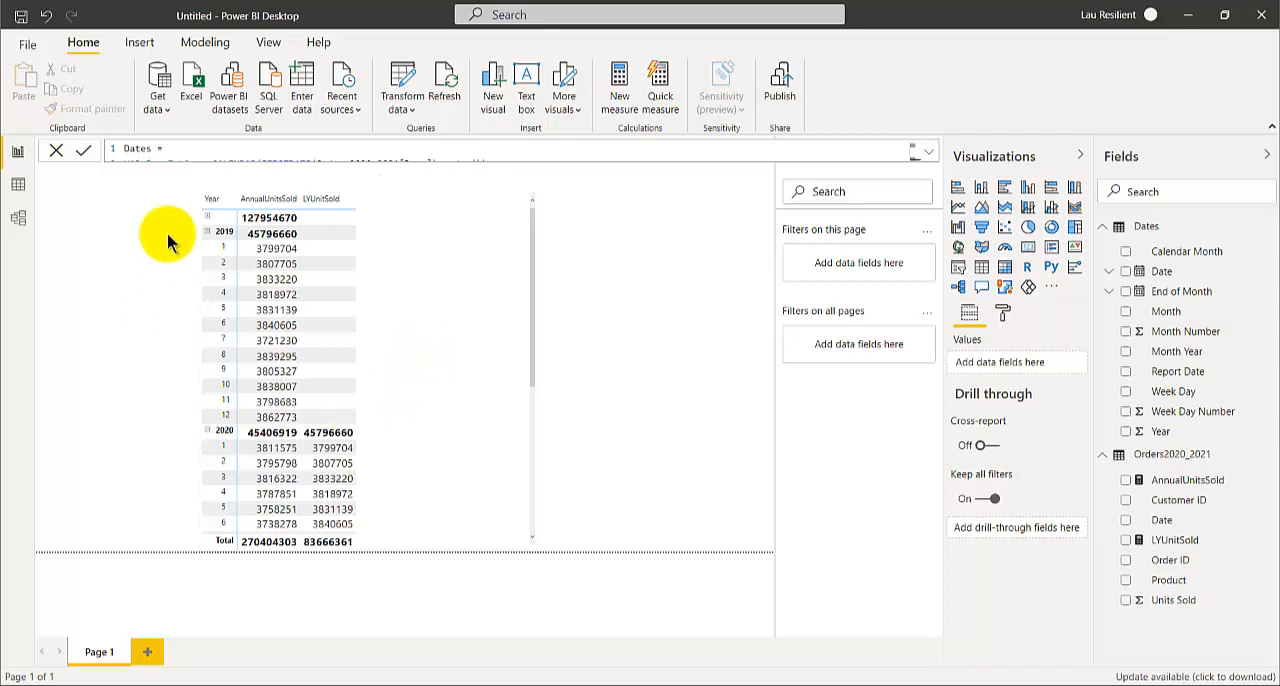
Show the full Dates table formula and highlight its today() end date and the CALENDAR function
click(1150, 228)
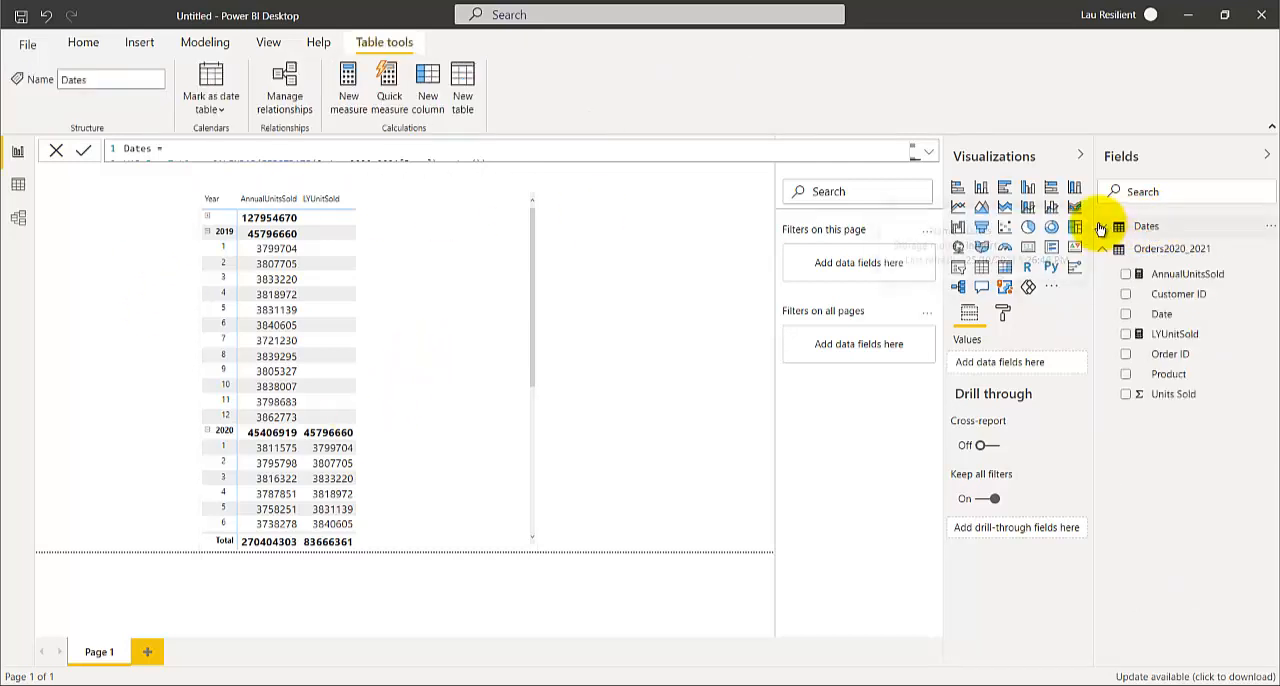
click(1104, 228)
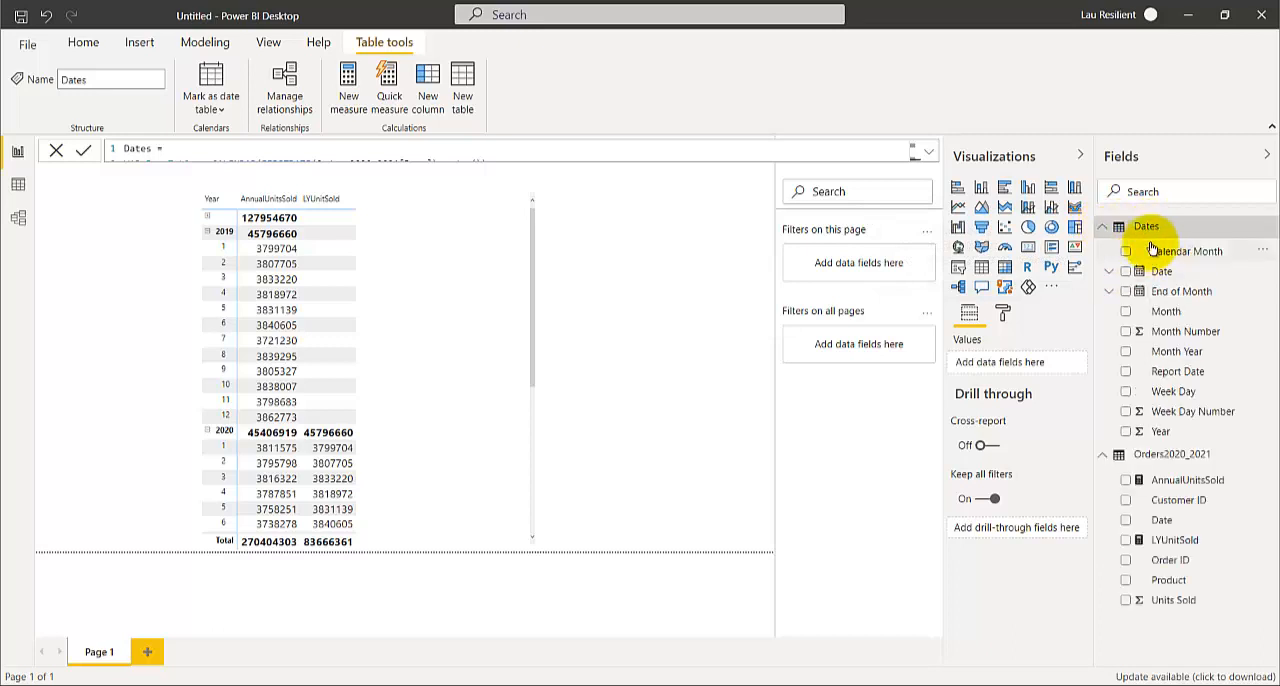
click(928, 152)
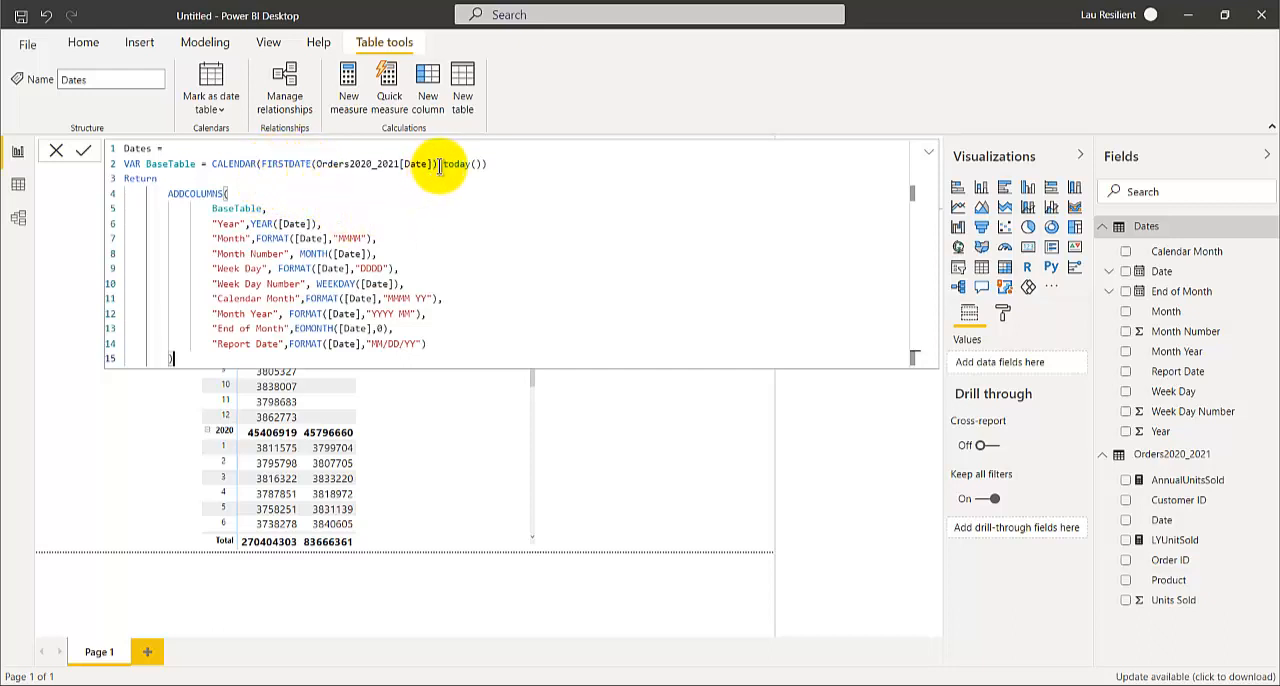
drag(443, 165, 481, 163)
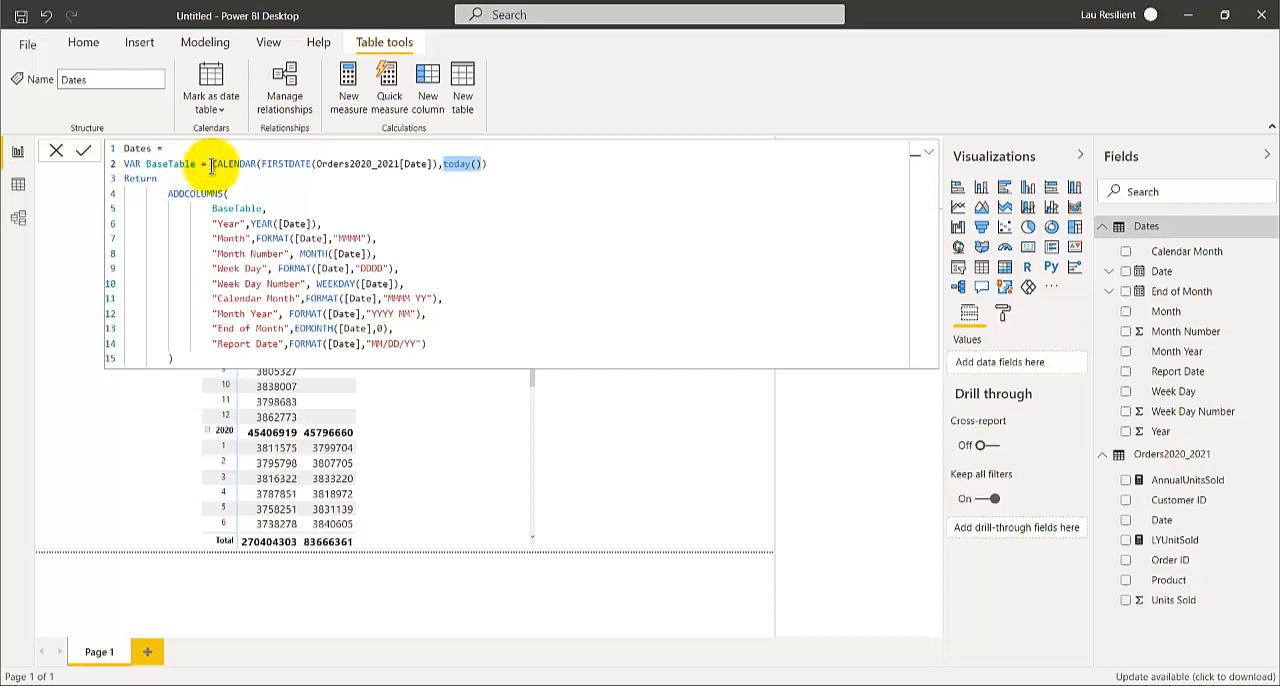
drag(209, 164, 256, 163)
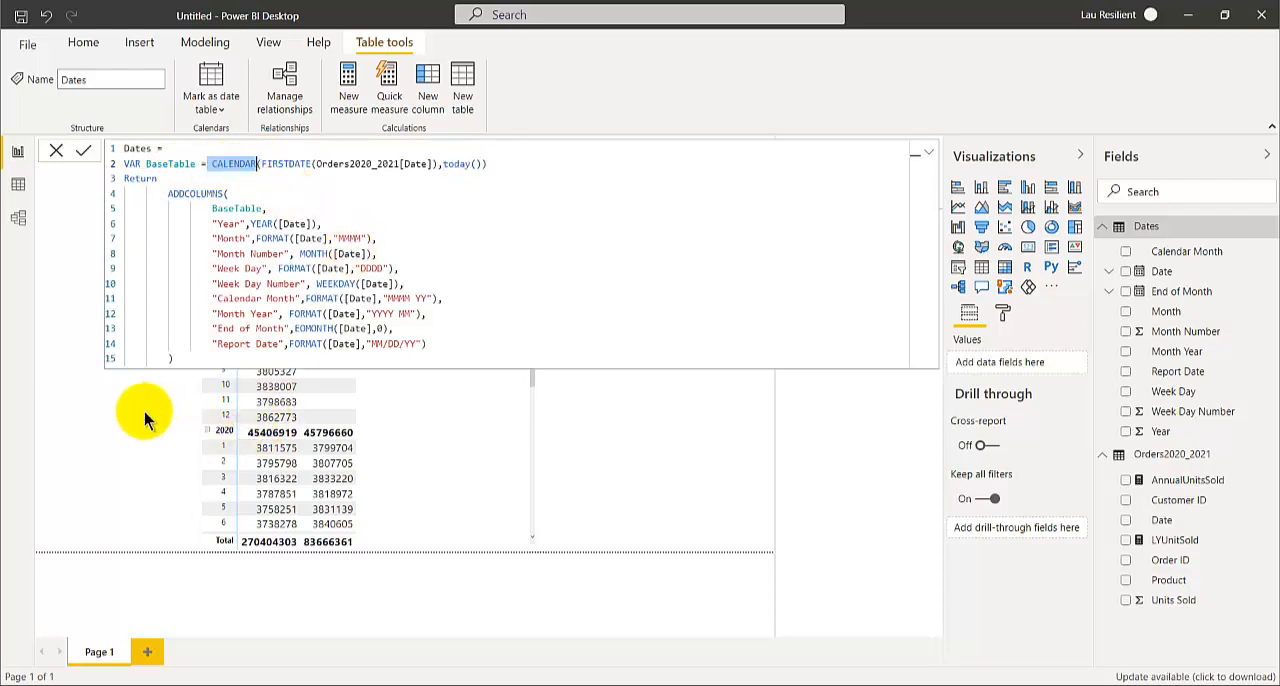
click(194, 470)
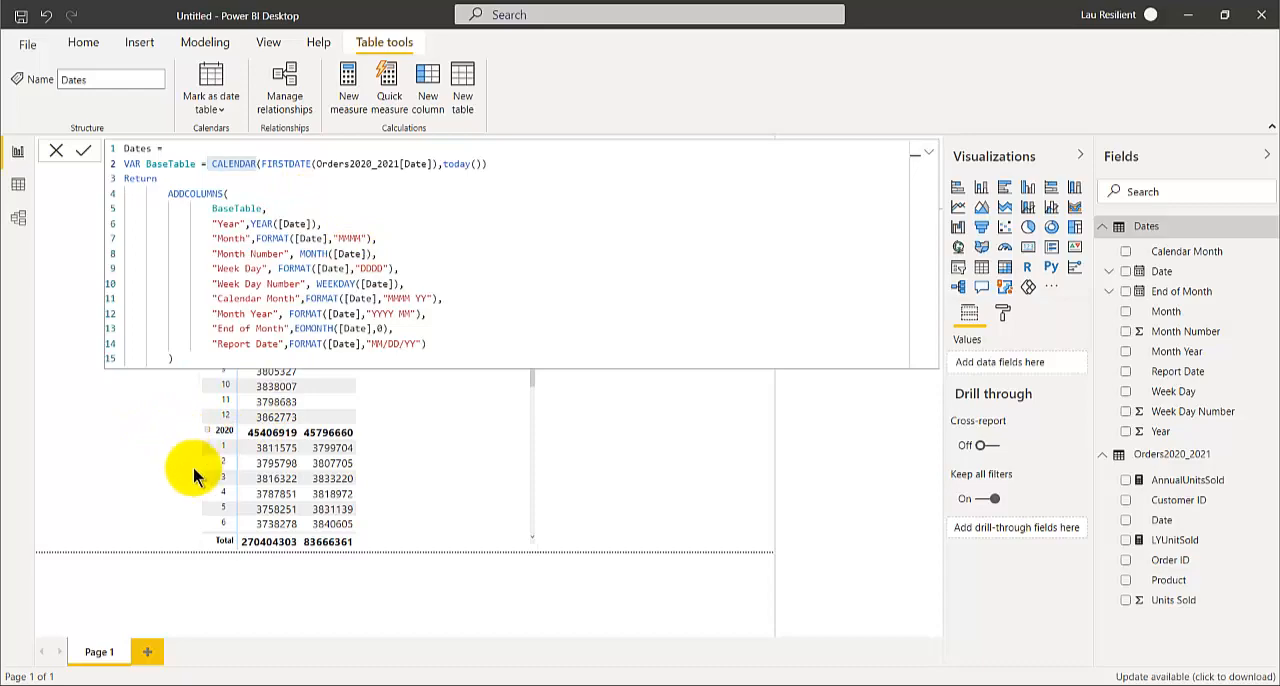
Switch to the DAX documentation in the browser, filter the titles by "CAL", and open the CALENDAR function page
click(472, 680)
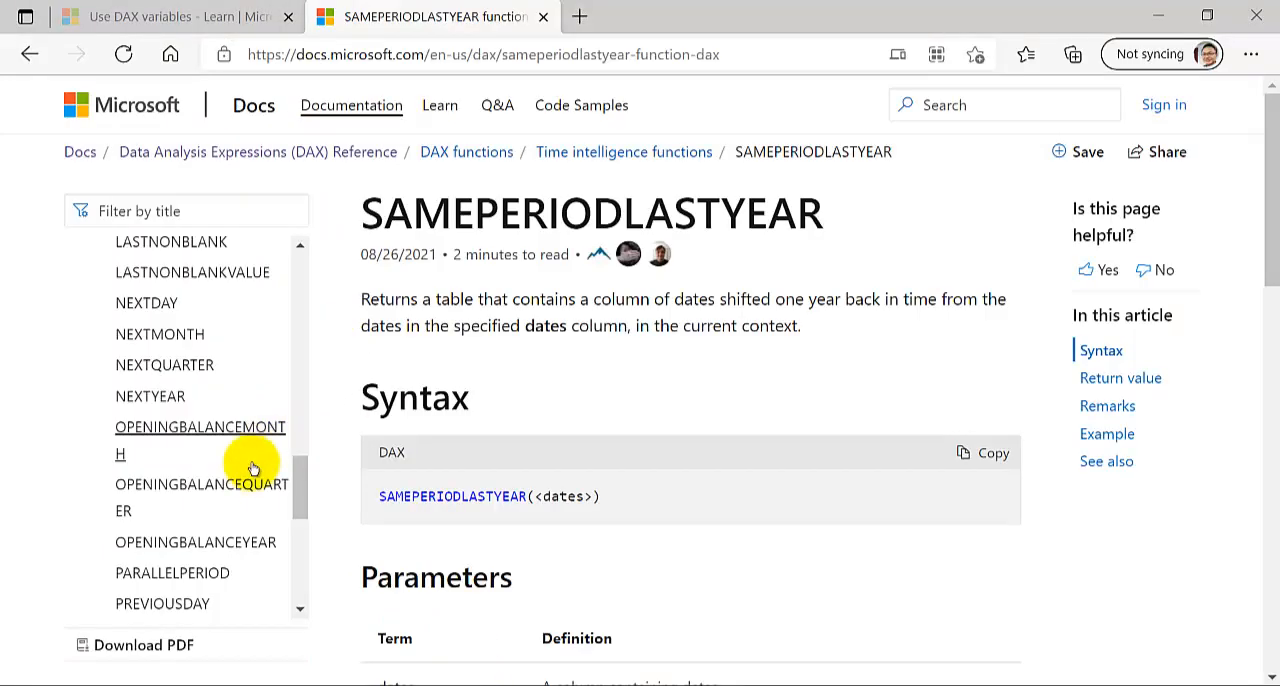
scroll(251, 470, down, 2)
scroll(251, 477, up, 10)
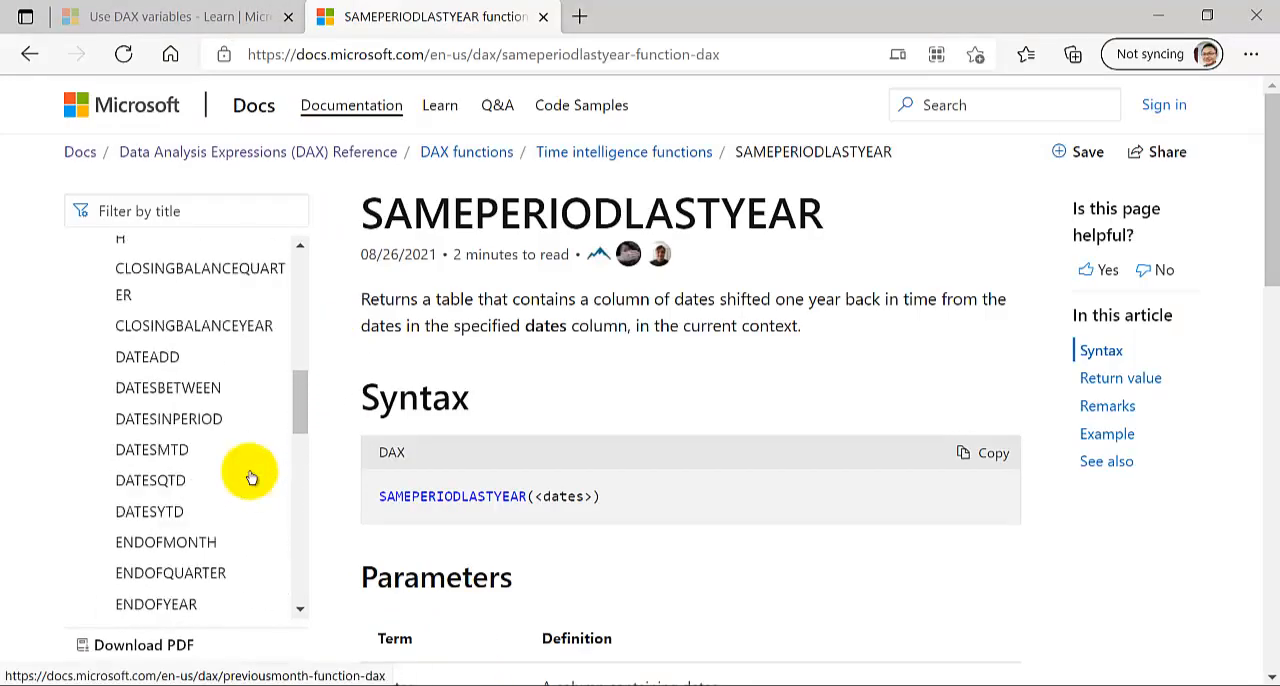
scroll(251, 477, down, 8)
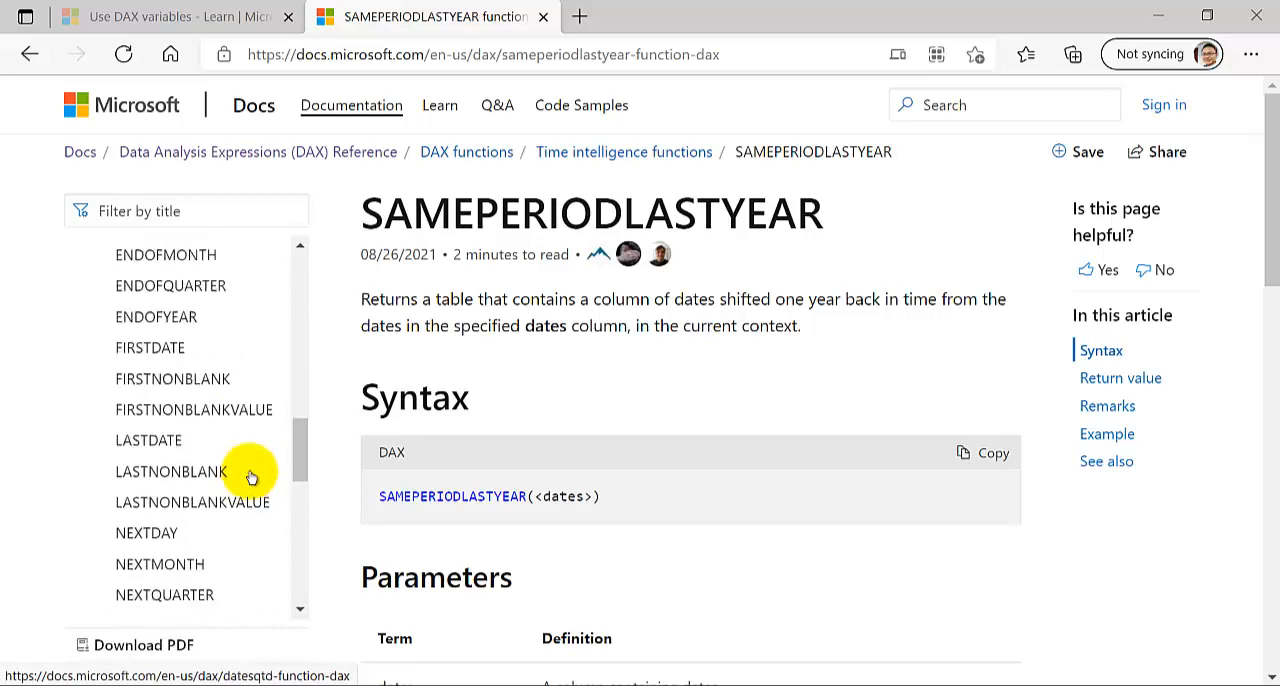
scroll(251, 477, down, 4)
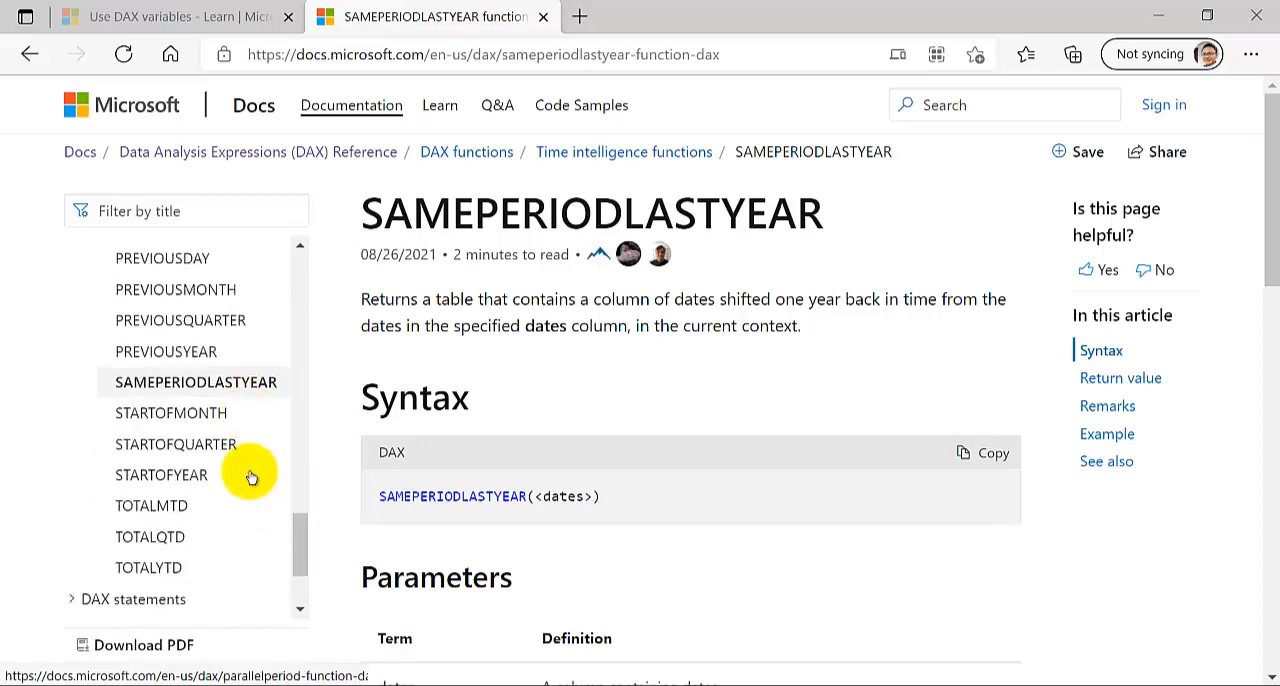
click(172, 211)
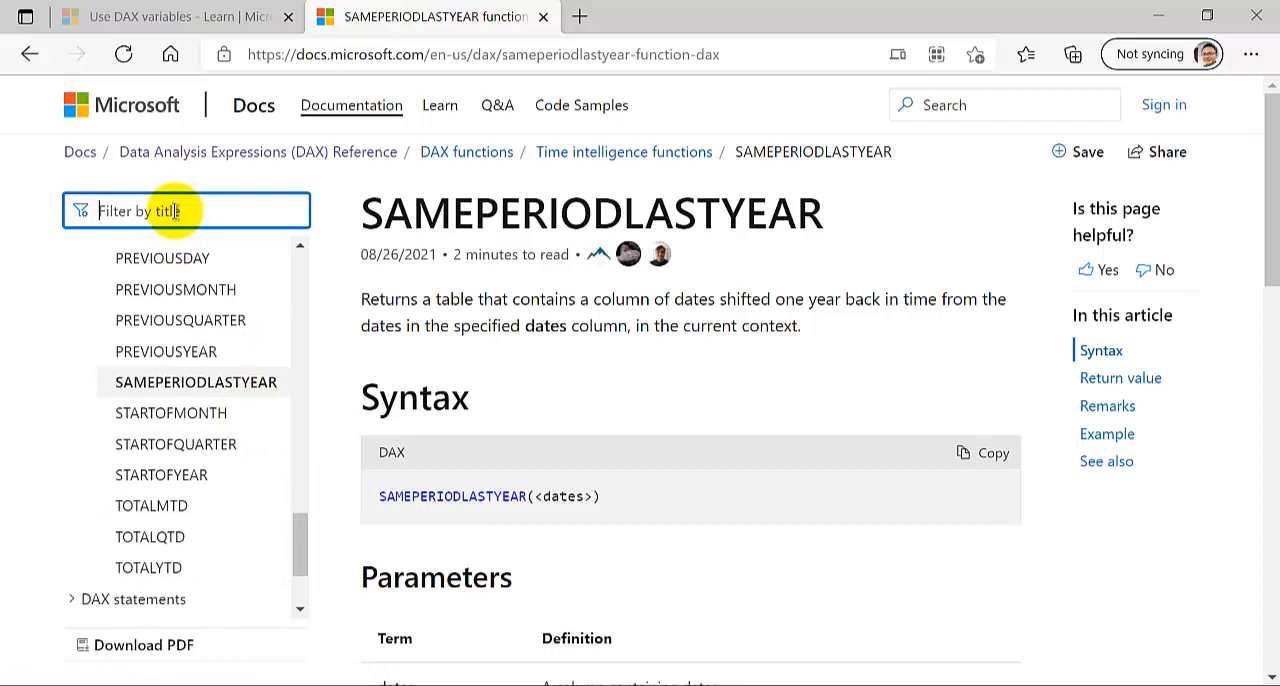
text(CAL)
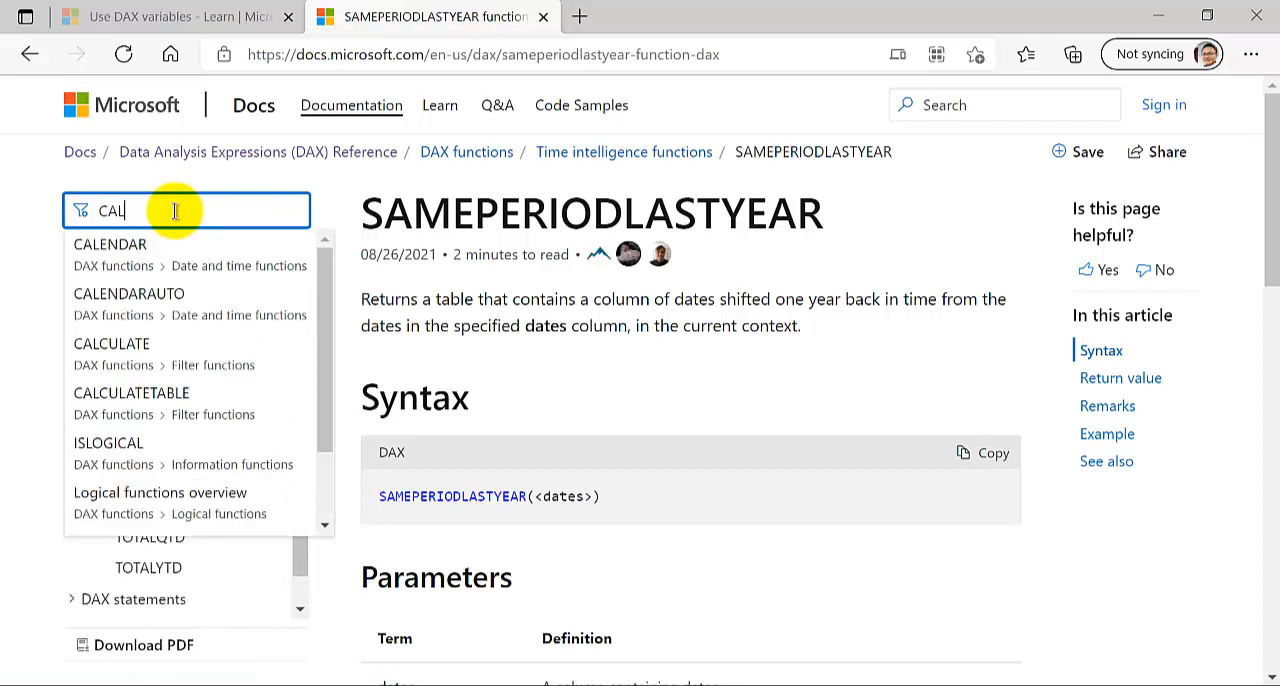
click(150, 248)
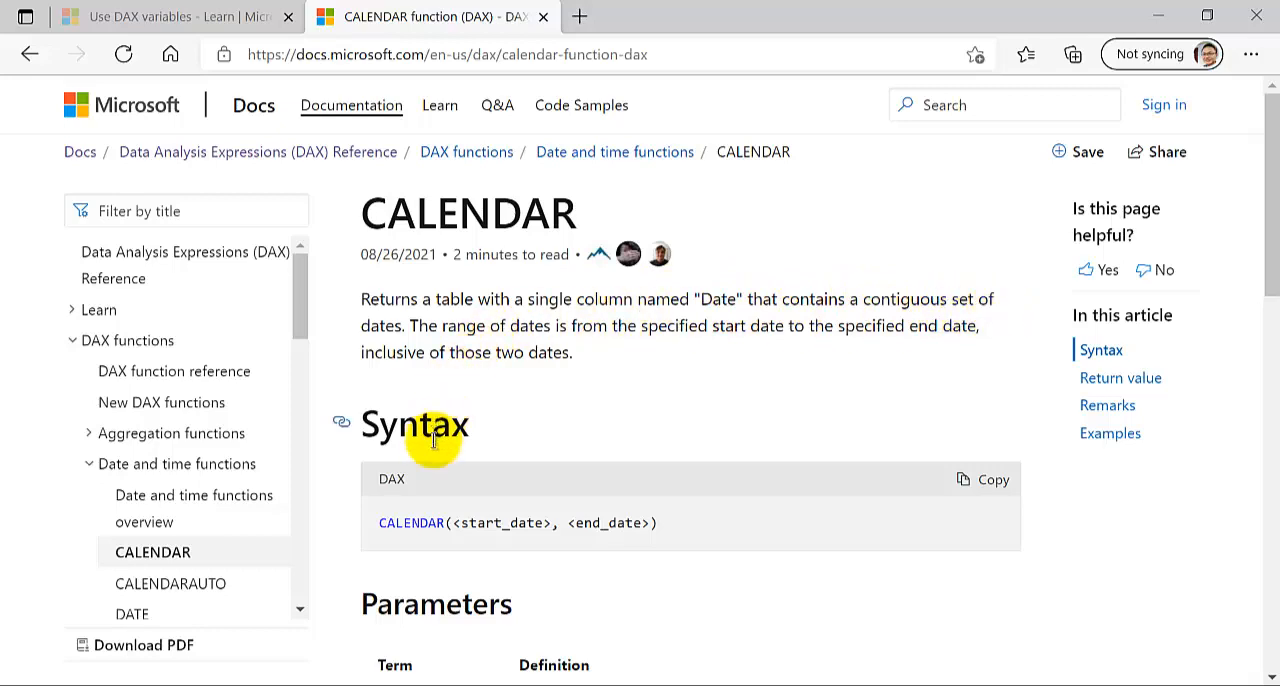
Copy the CALENDAR (DATE (2005, 1, 1), DATE (2015, 12, 31)) example into a new calculated table in the untitled Power BI report
scroll(418, 546, down, 2)
scroll(418, 546, down, 10)
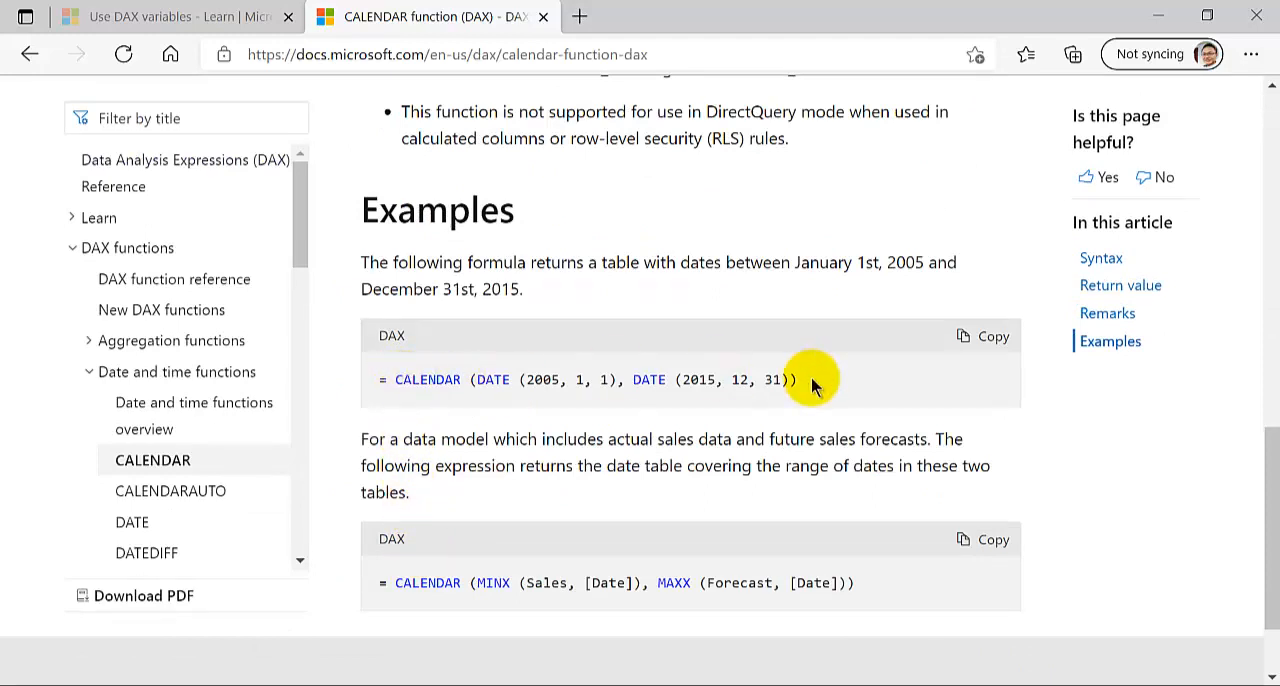
drag(808, 385, 381, 380)
key(ctrl+c)
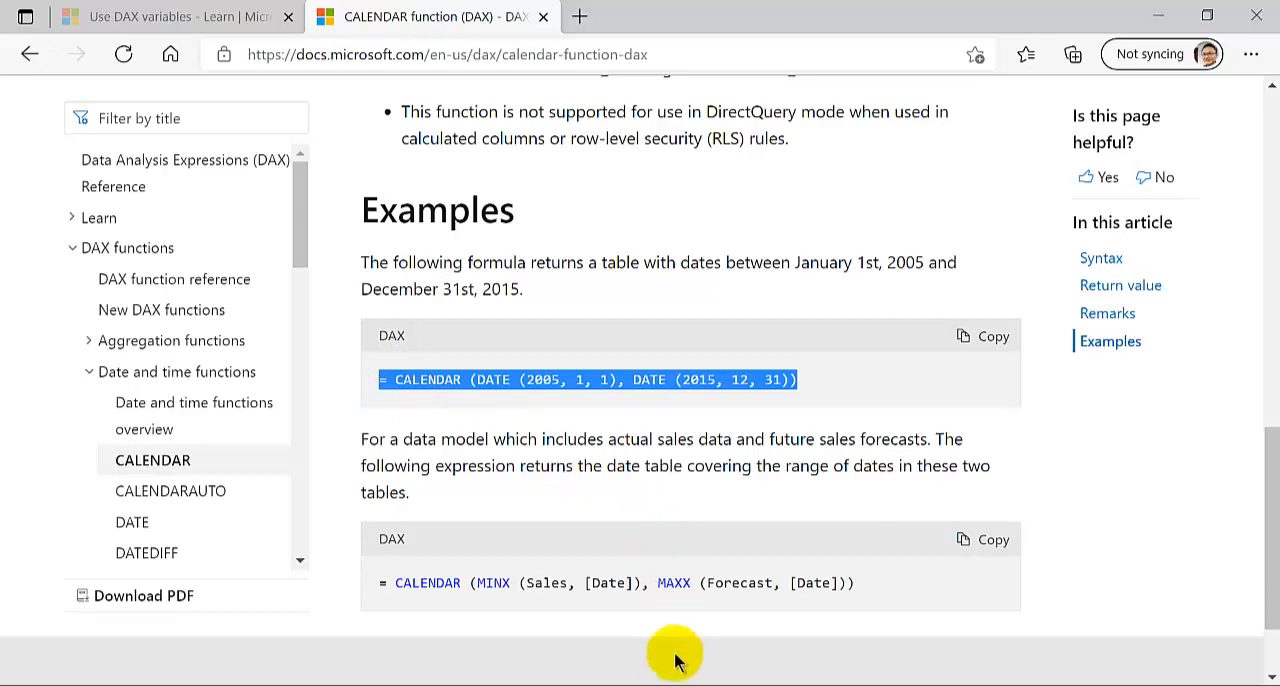
click(640, 684)
click(571, 663)
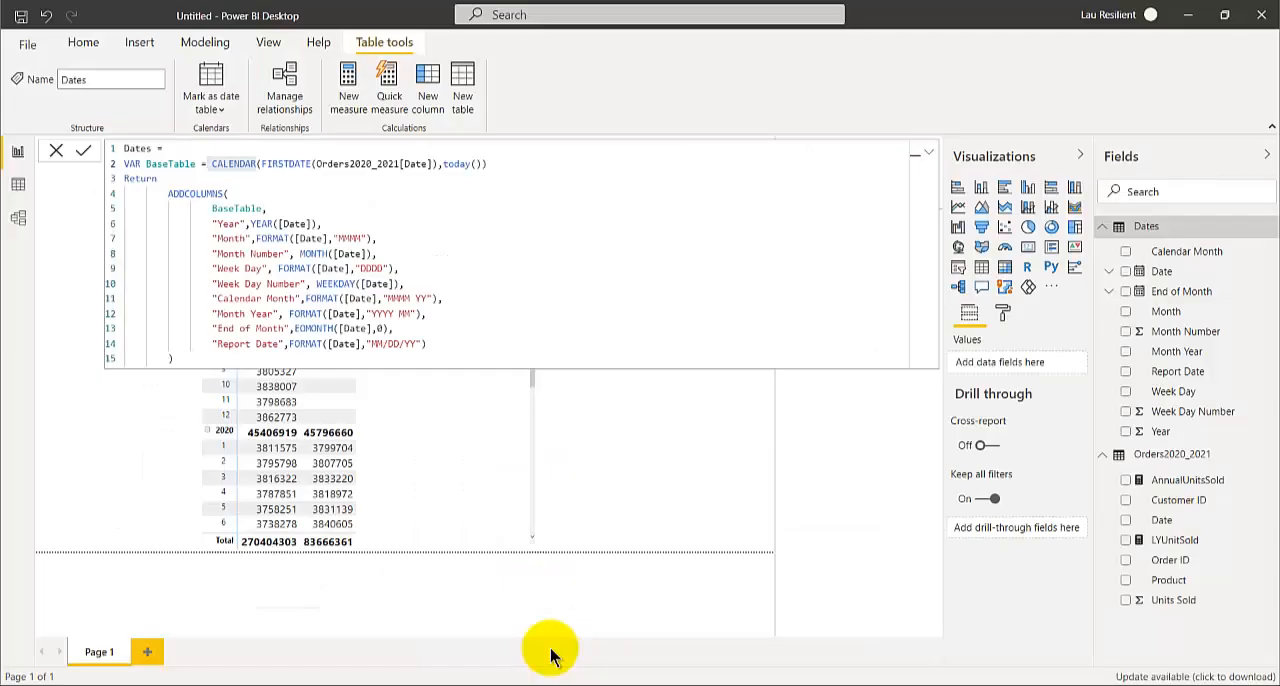
click(464, 90)
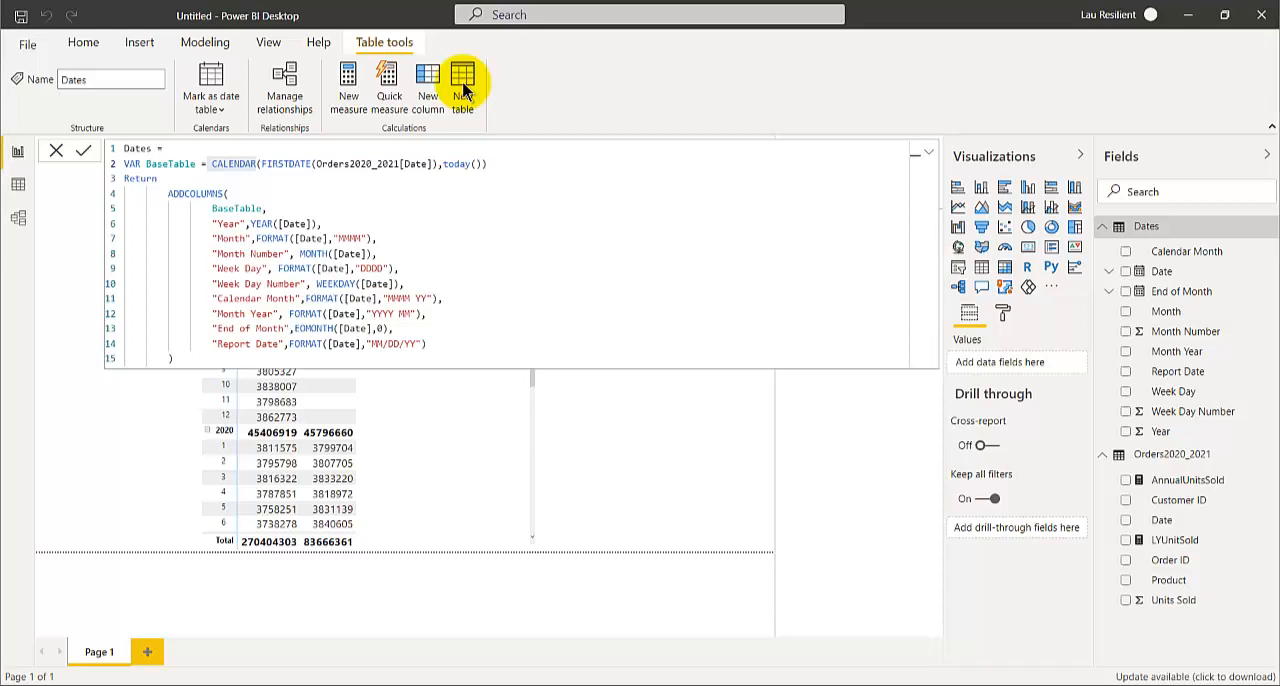
key(ctrl+v)
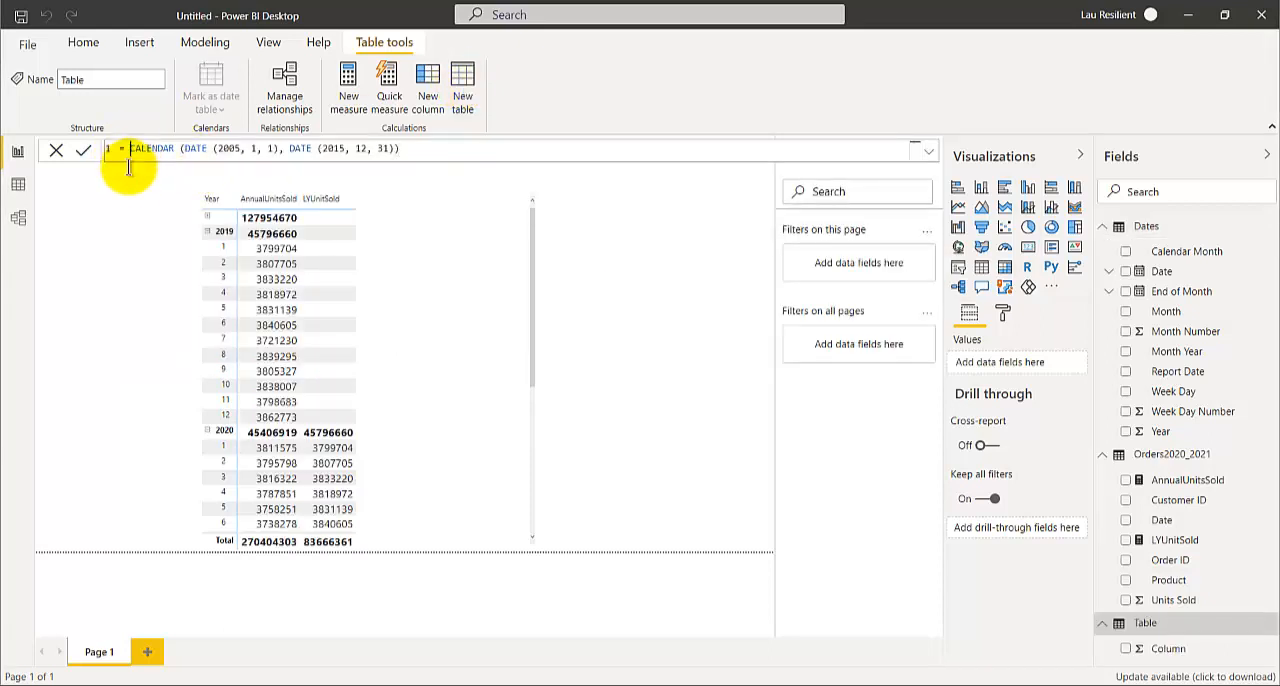
Remove the extra spaces around CALENDAR in the formula and set both the start and end years to 2021
key(BackSpace)
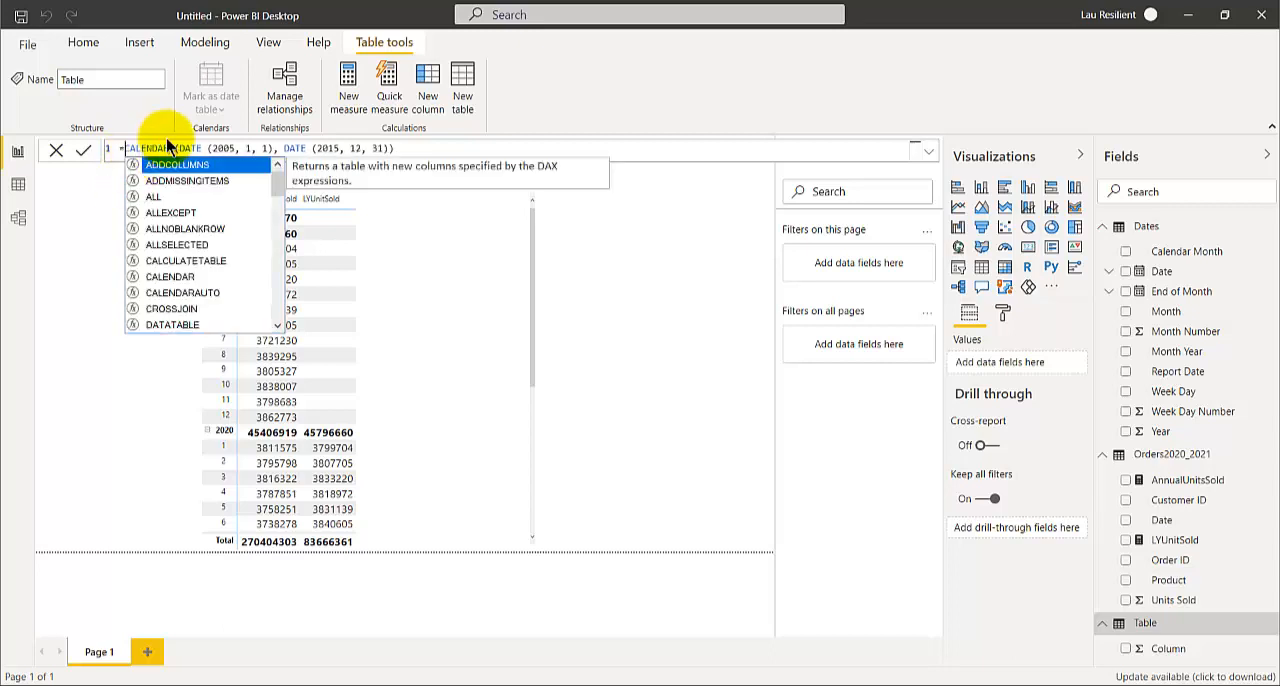
click(172, 147)
key(BackSpace)
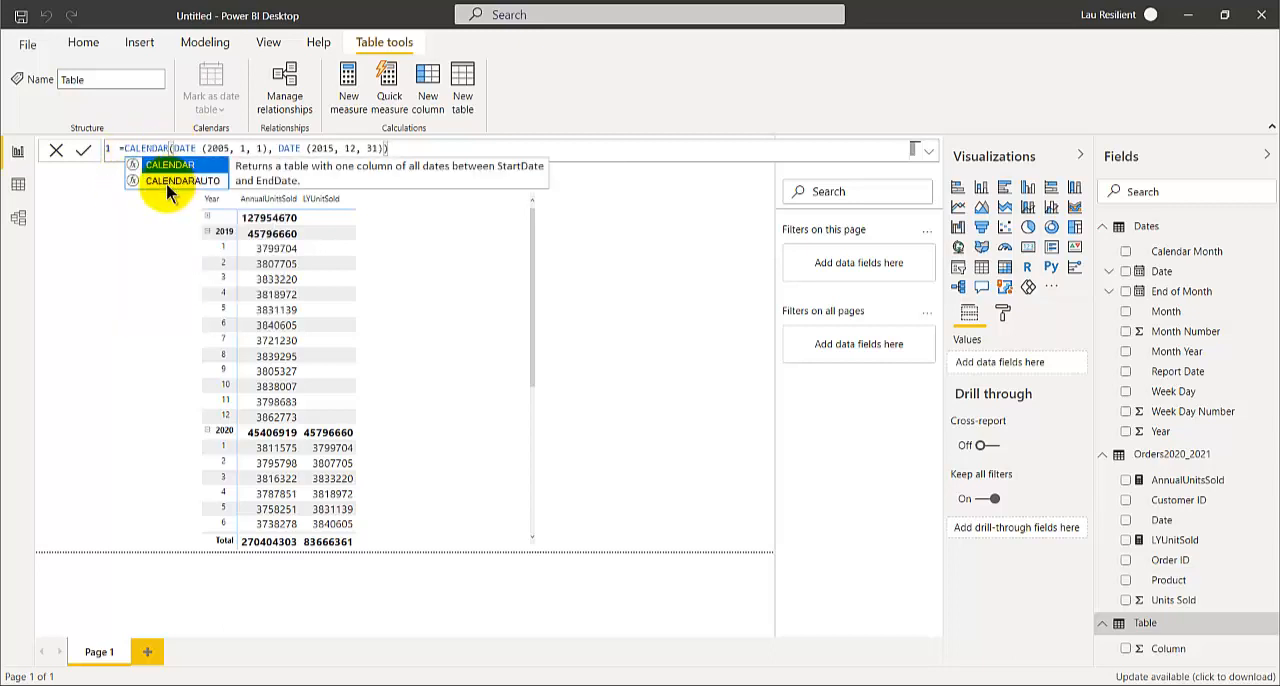
click(224, 148)
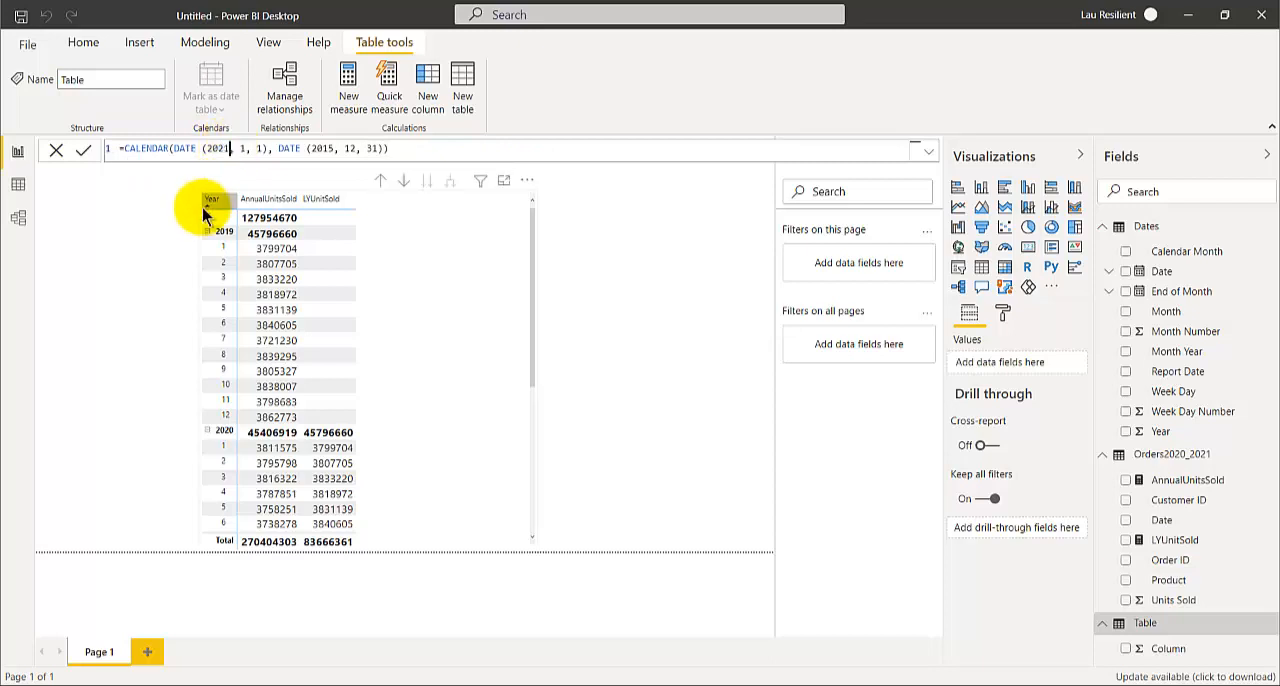
click(322, 148)
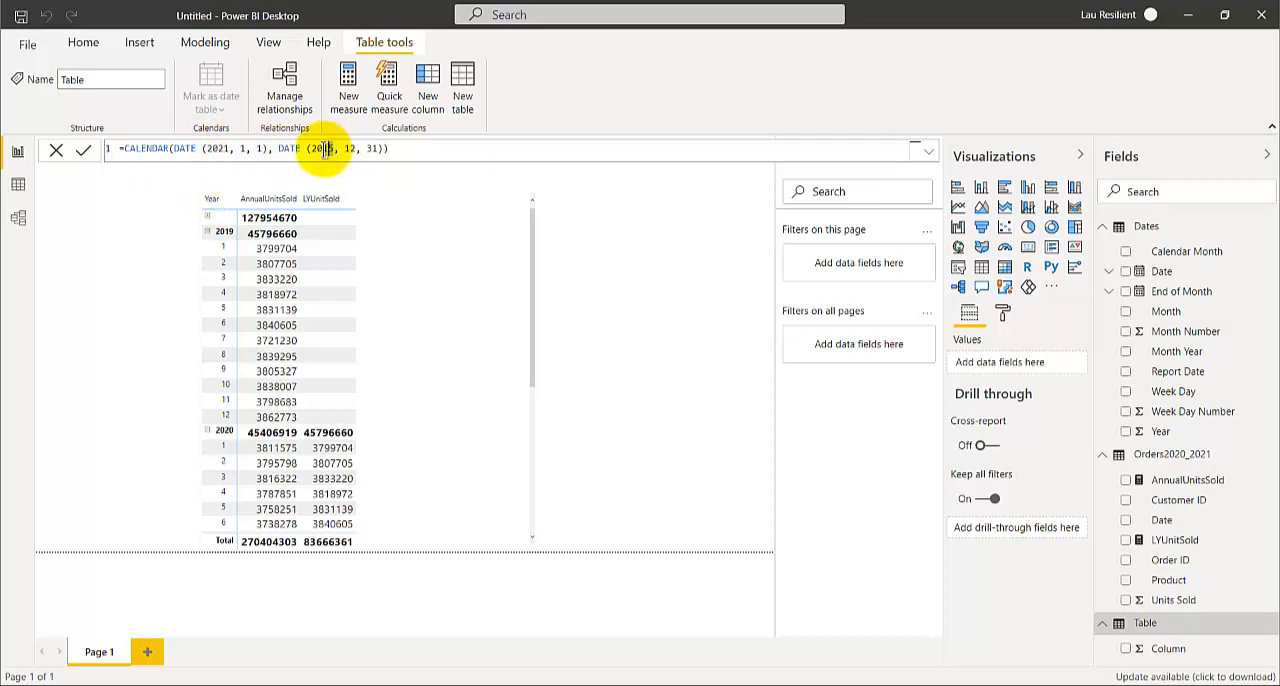
text(21)
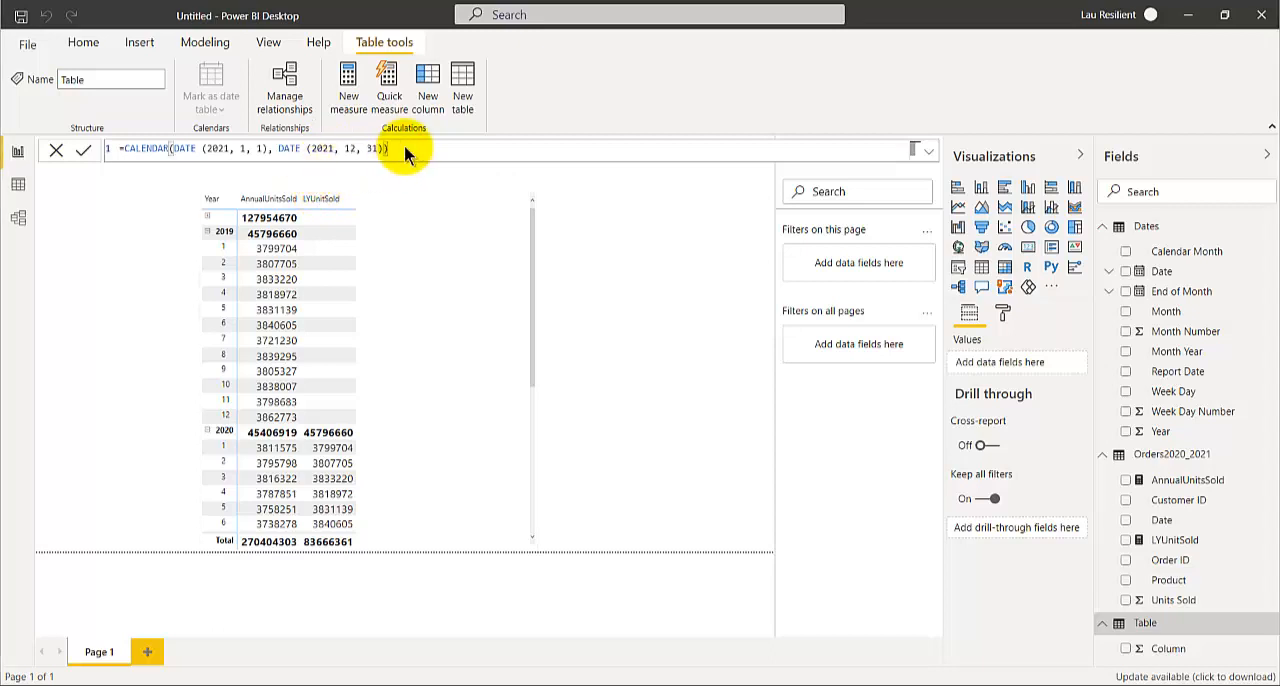
Try committing the unnamed table formula, dismiss the dialog, and create the table under the name Calendar2021
key(Return)
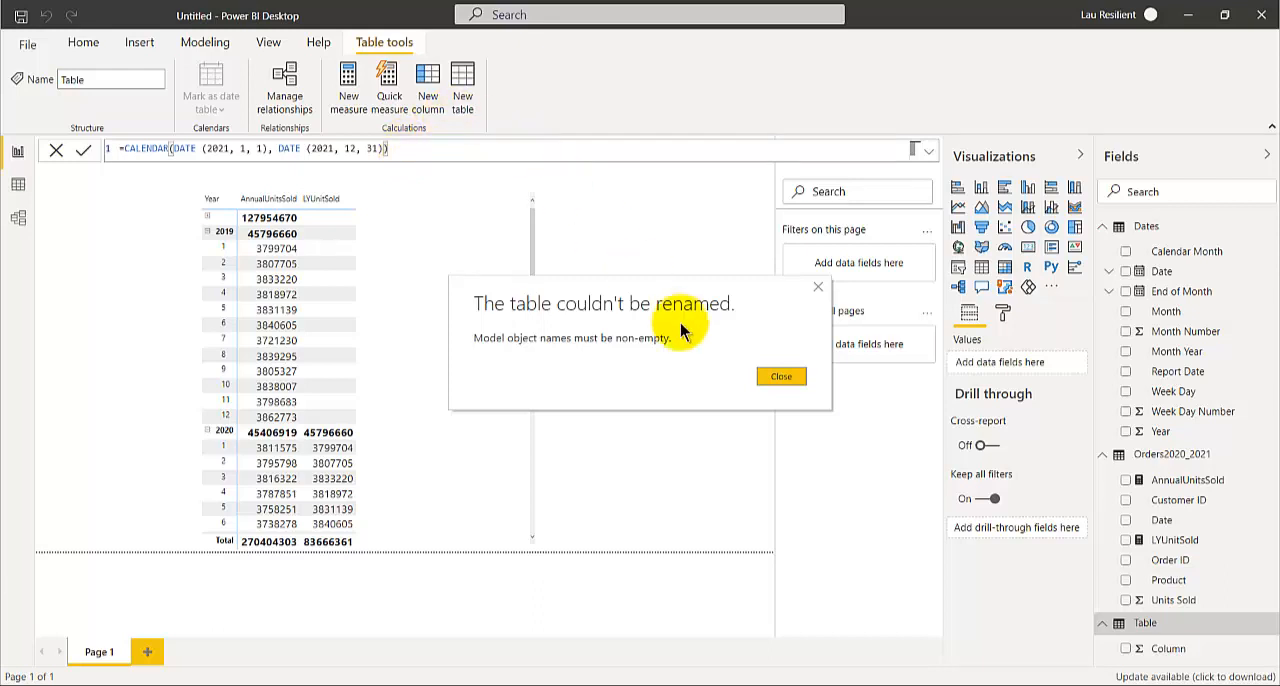
click(778, 377)
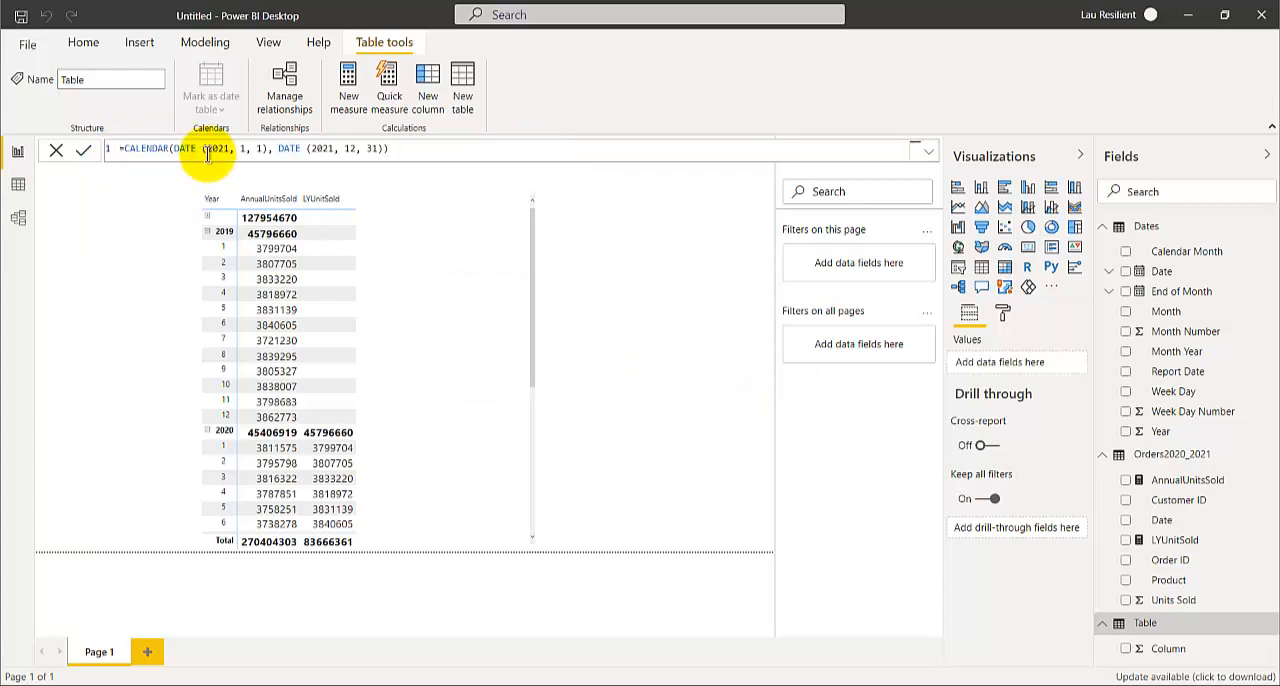
text(Calendar)
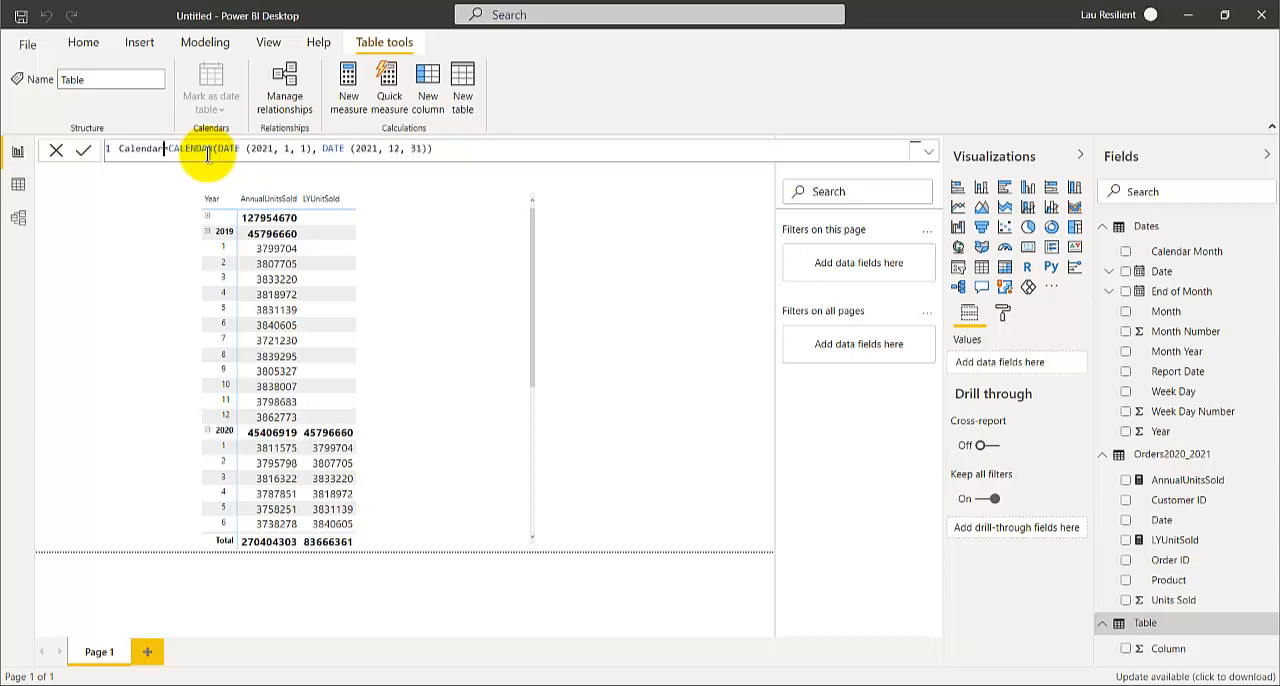
text(2021)
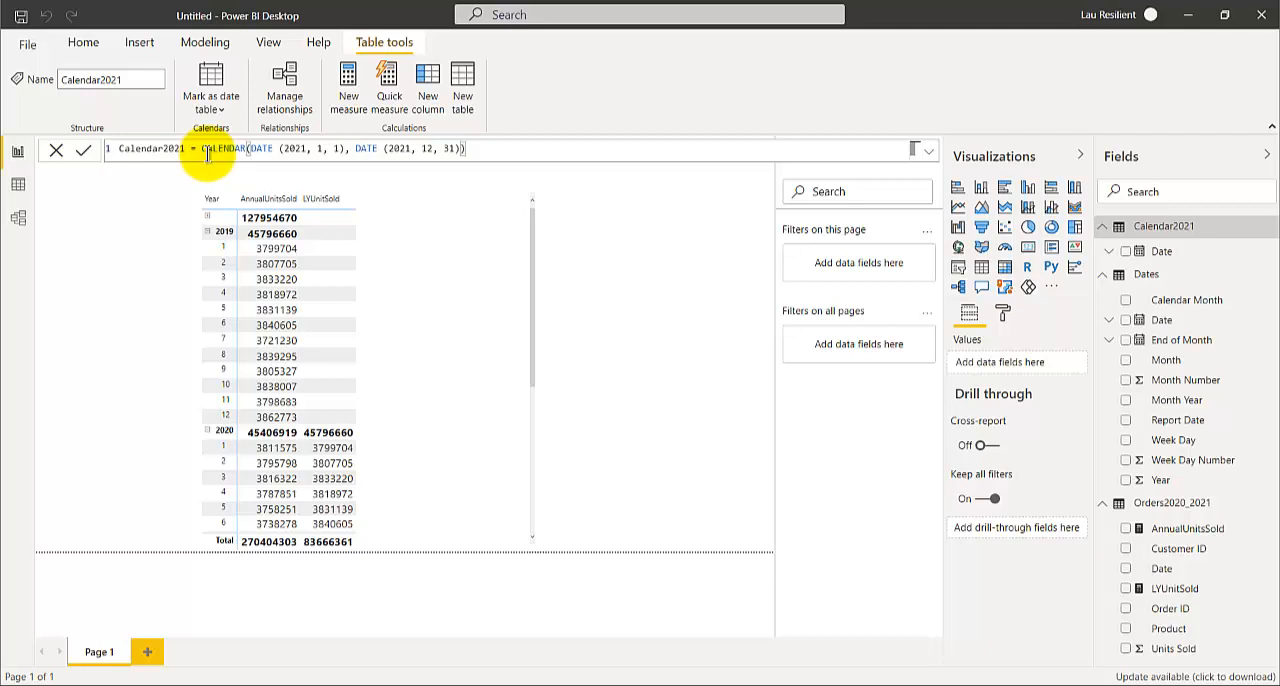
Look through the report matrix and inspect the Date column of the Calendar2021 table in Data view
scroll(240, 400, down, 5)
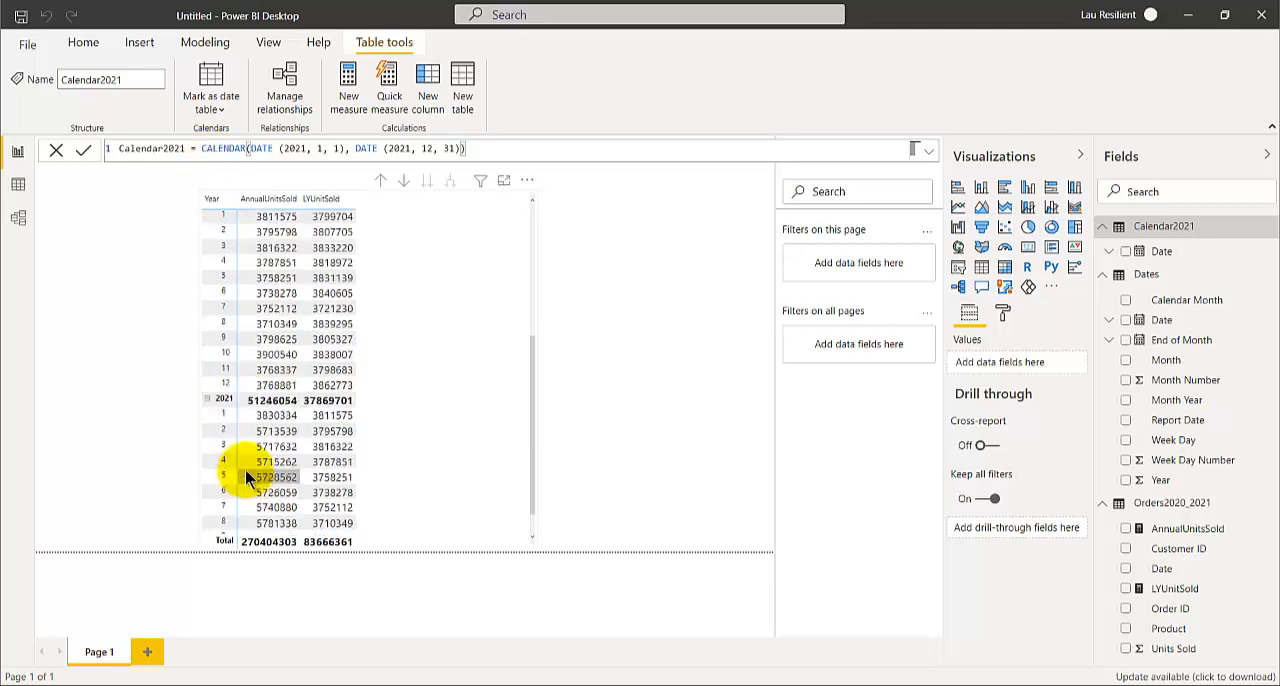
scroll(245, 469, up, 5)
click(1106, 226)
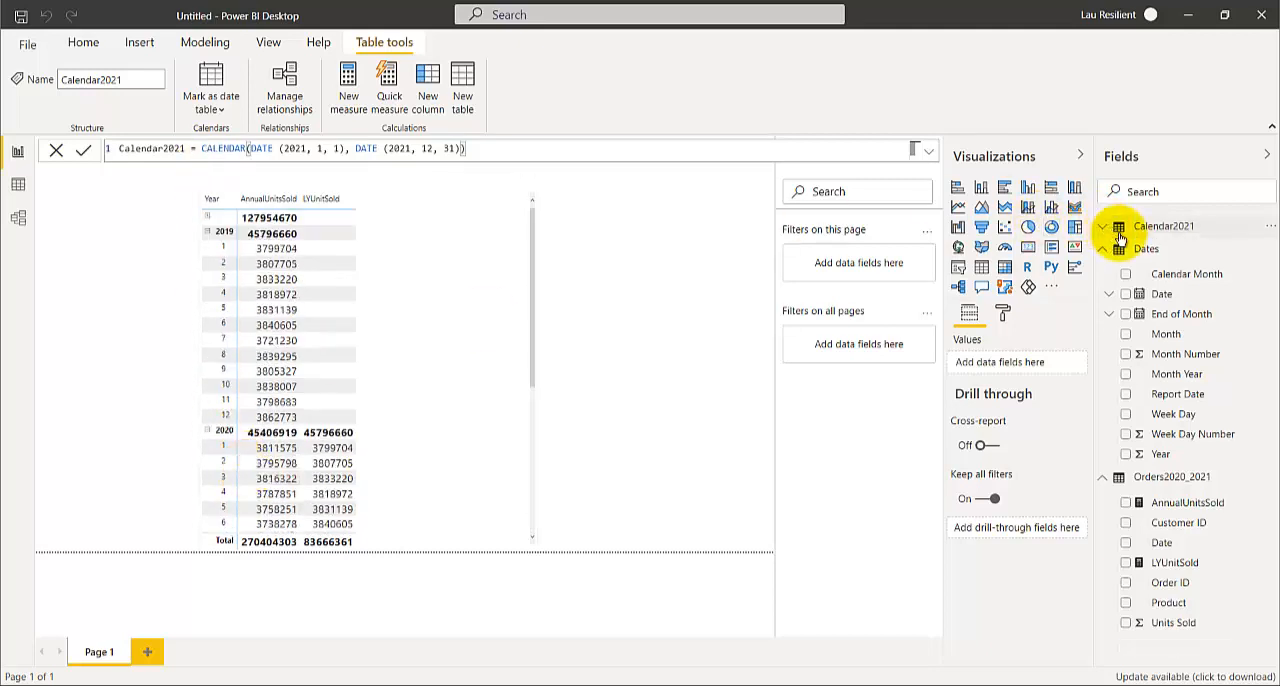
click(1125, 226)
click(1155, 228)
click(1155, 228)
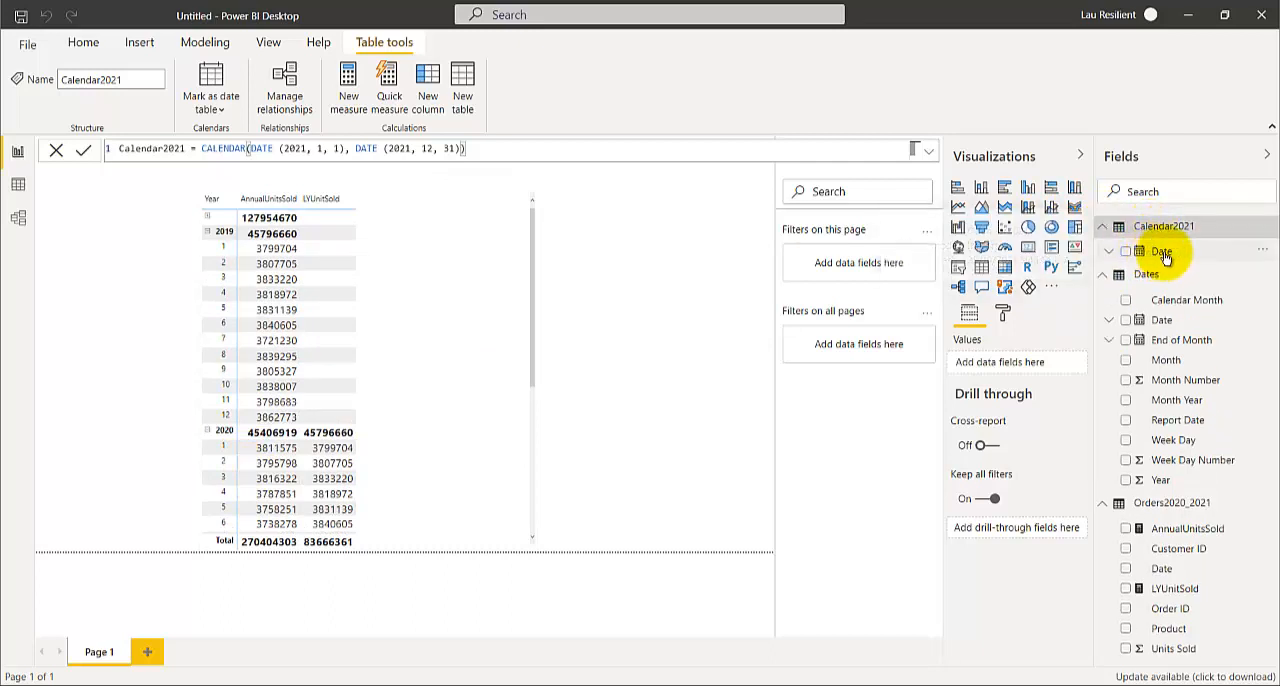
click(1165, 252)
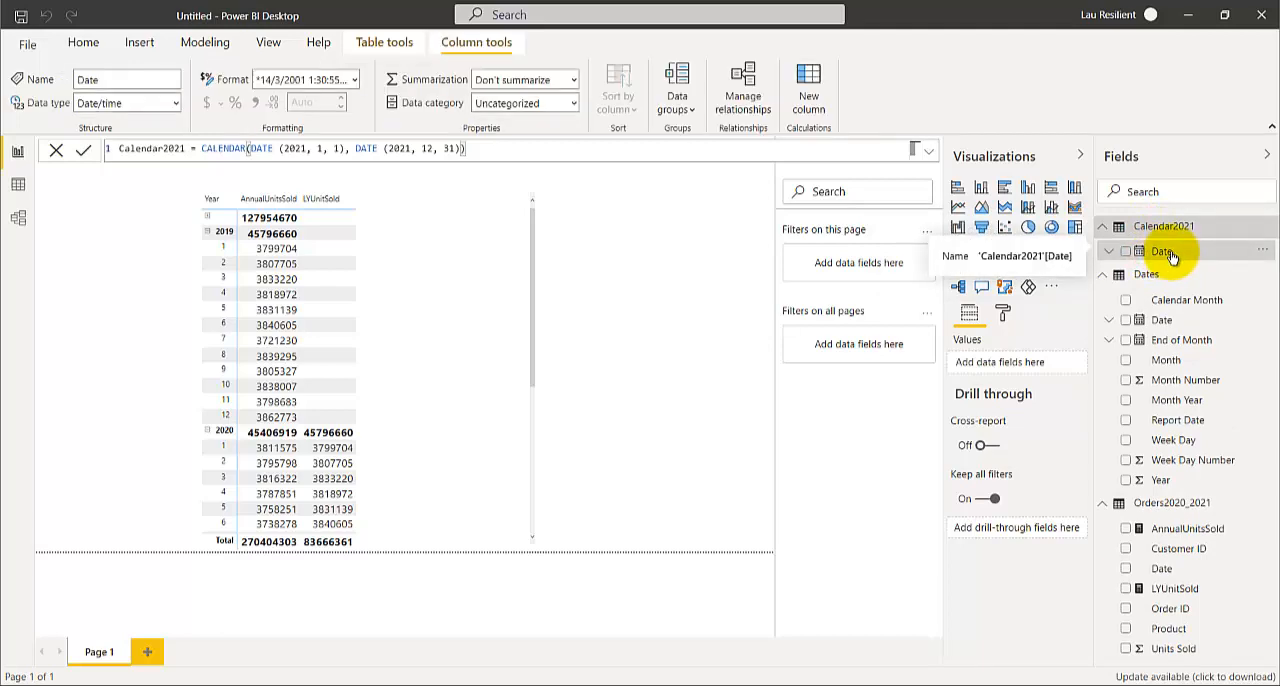
click(17, 186)
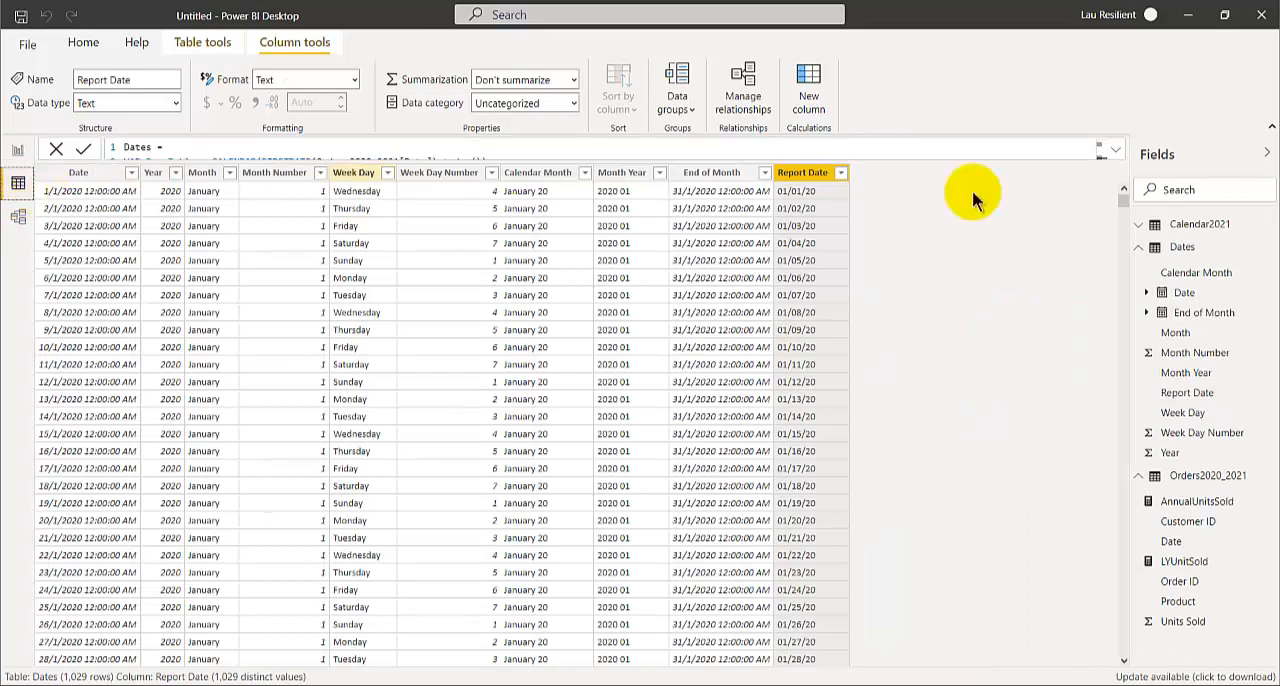
click(1141, 226)
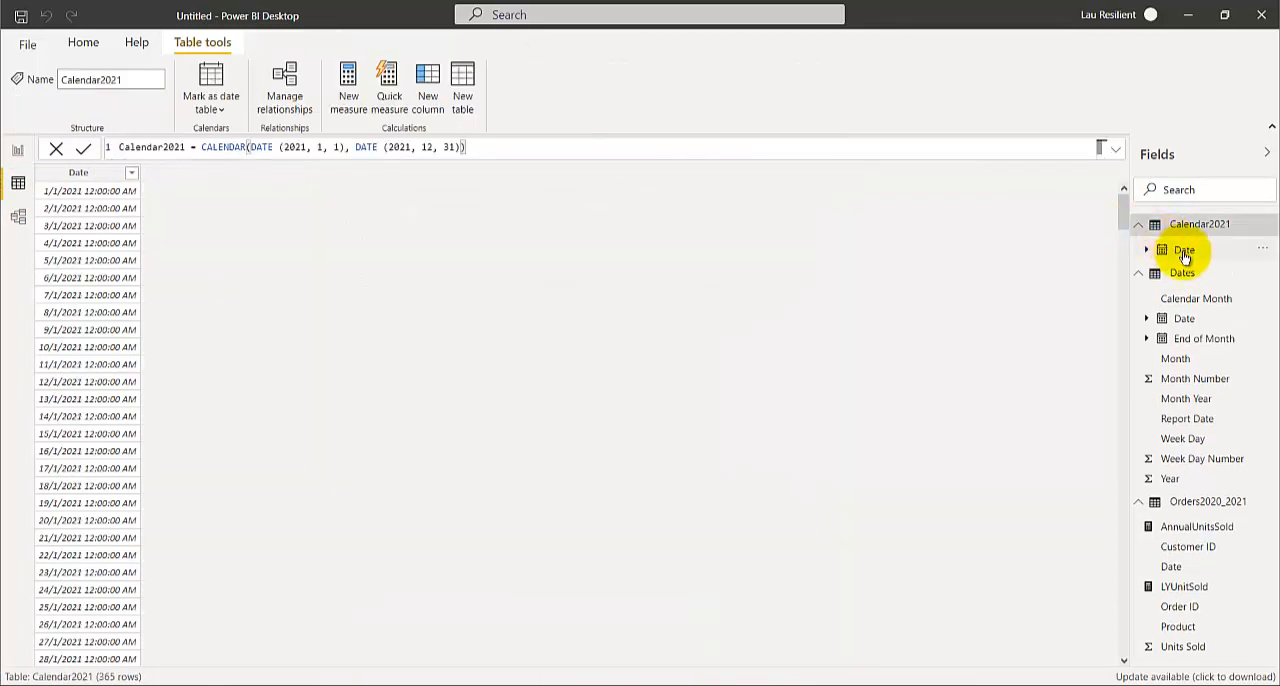
click(1188, 252)
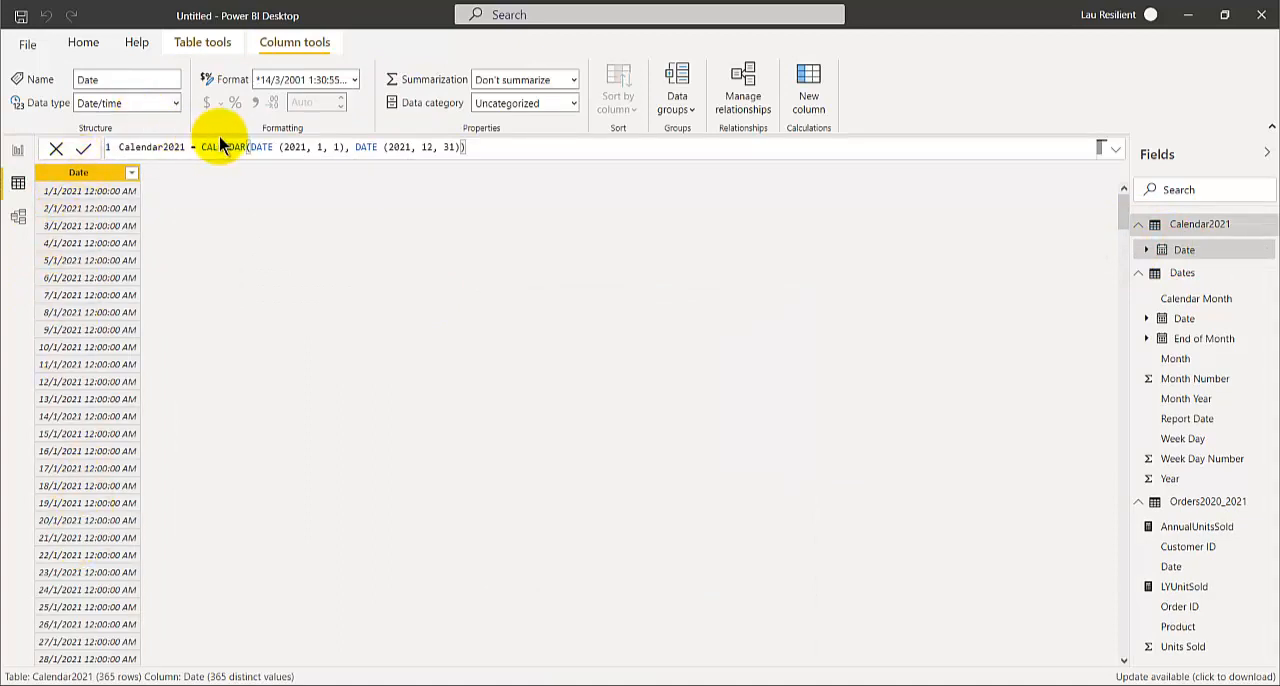
Switch to the browser's CALENDAR documentation page and review its remarks and the two example formulas
click(472, 682)
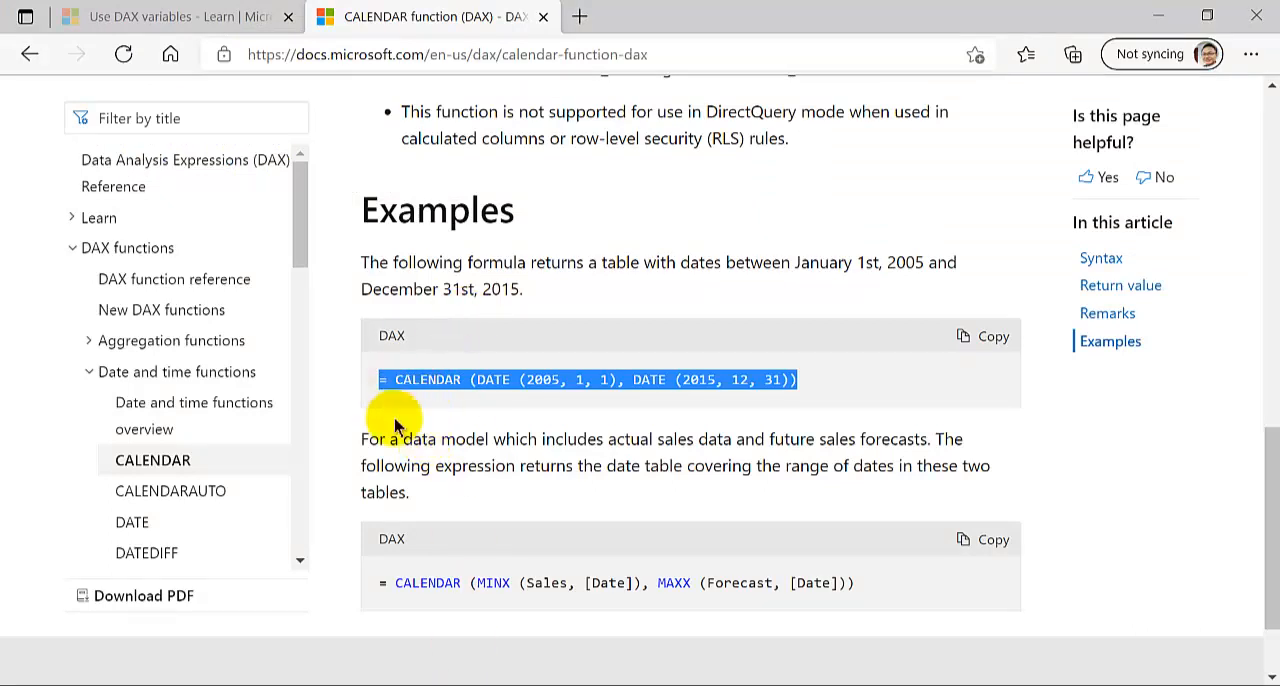
scroll(395, 425, down, 2)
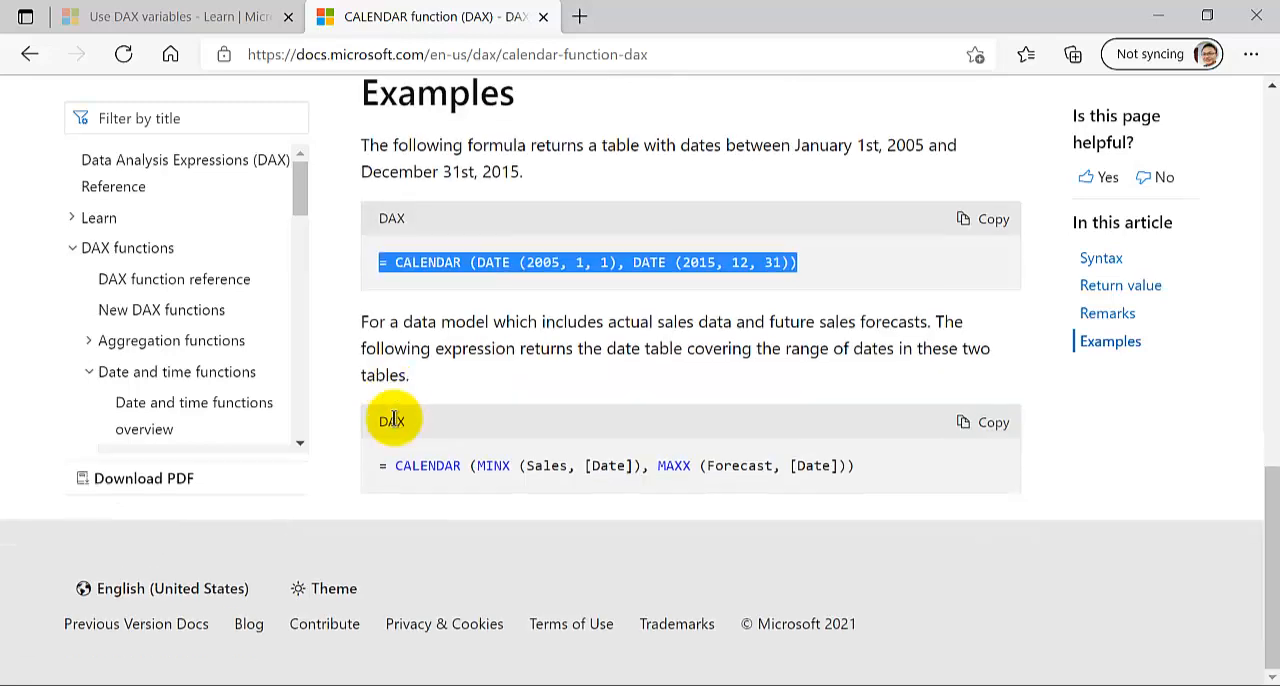
scroll(390, 422, up, 3)
scroll(390, 422, down, 3)
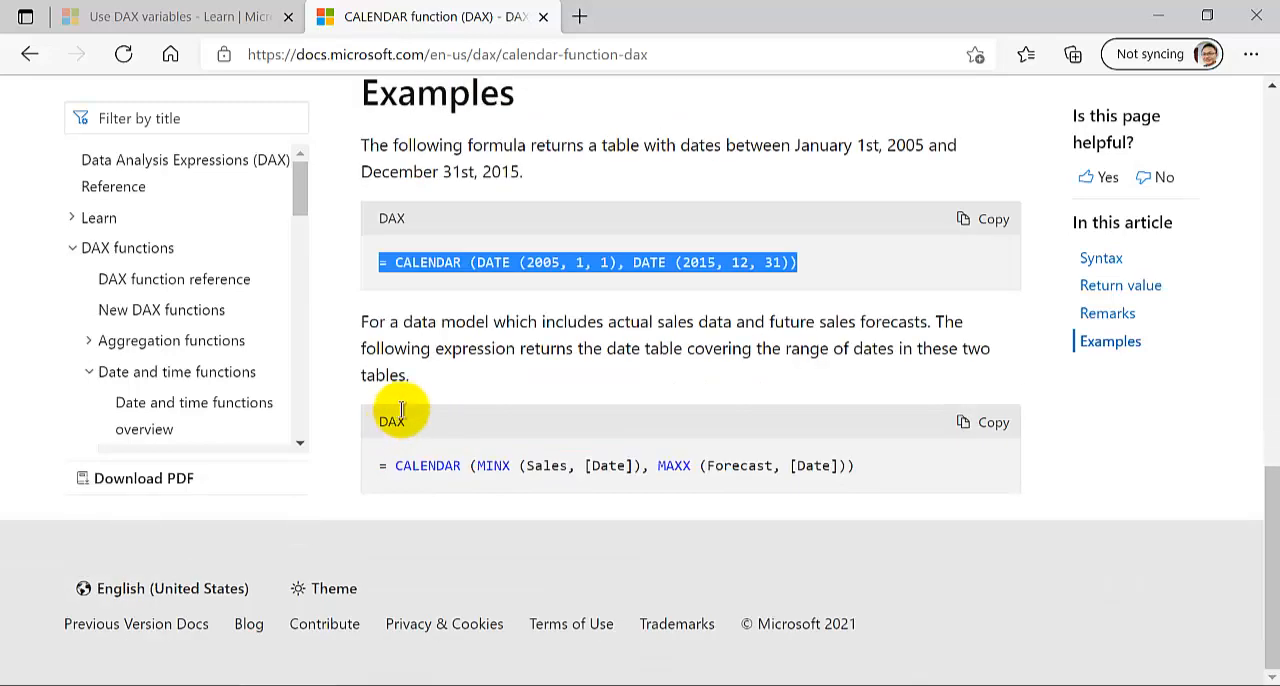
click(400, 325)
scroll(398, 365, up, 2)
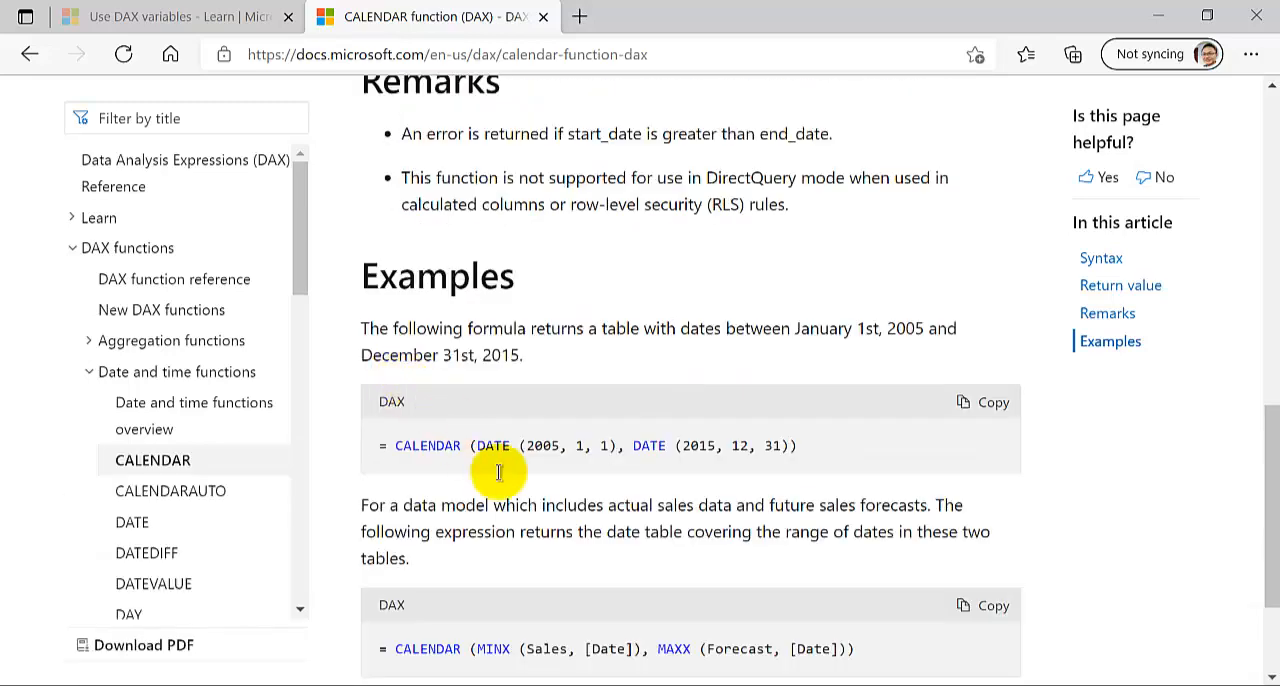
Switch back to the untitled Power BI report, return to Report view, and show the Dates table's formula and fields
mouse_move(623, 678)
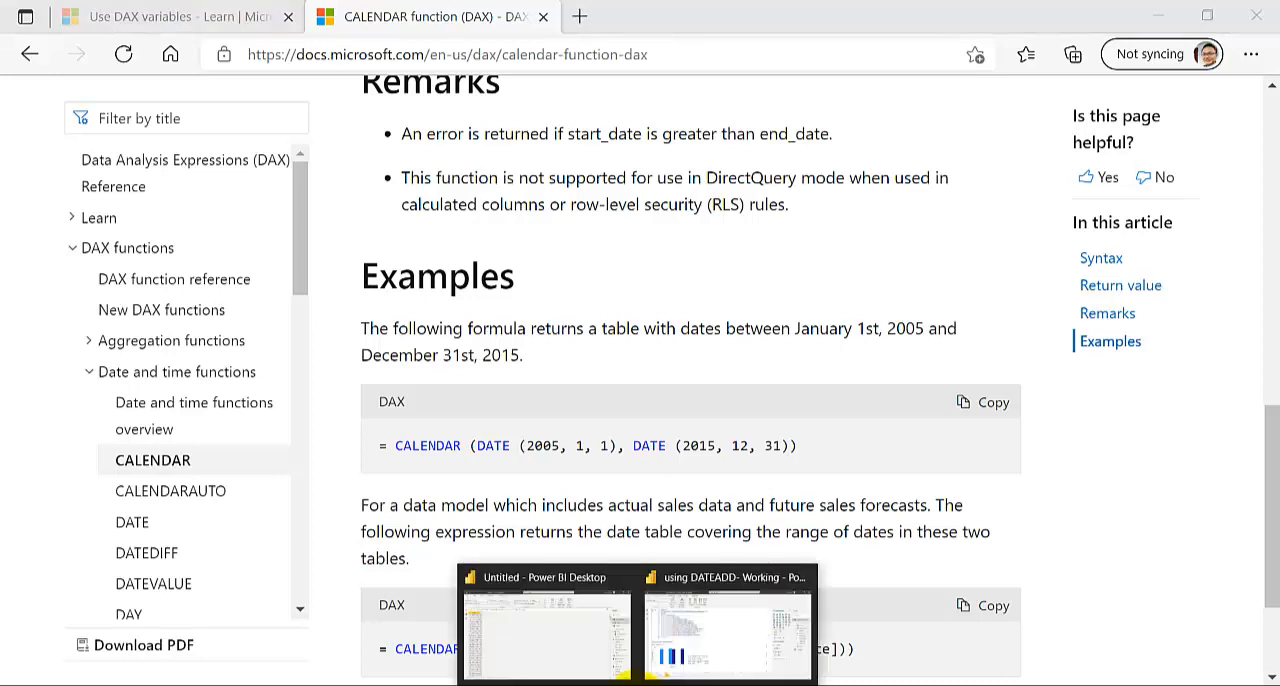
click(552, 640)
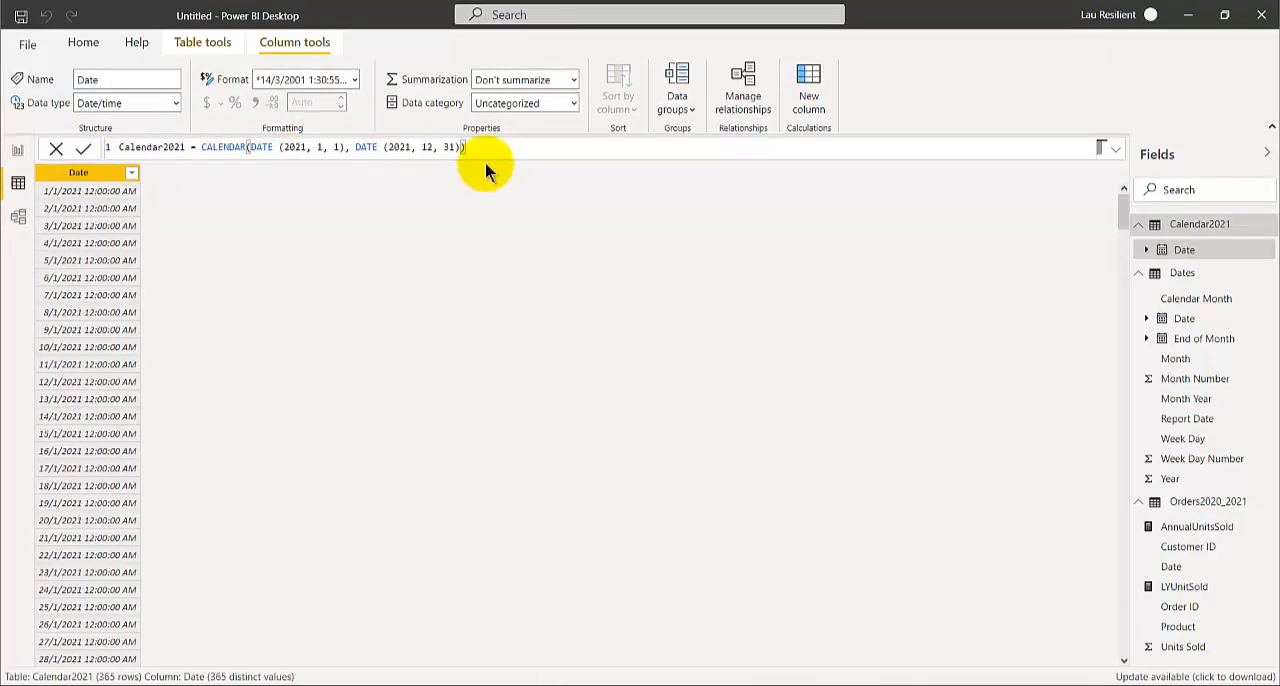
click(17, 150)
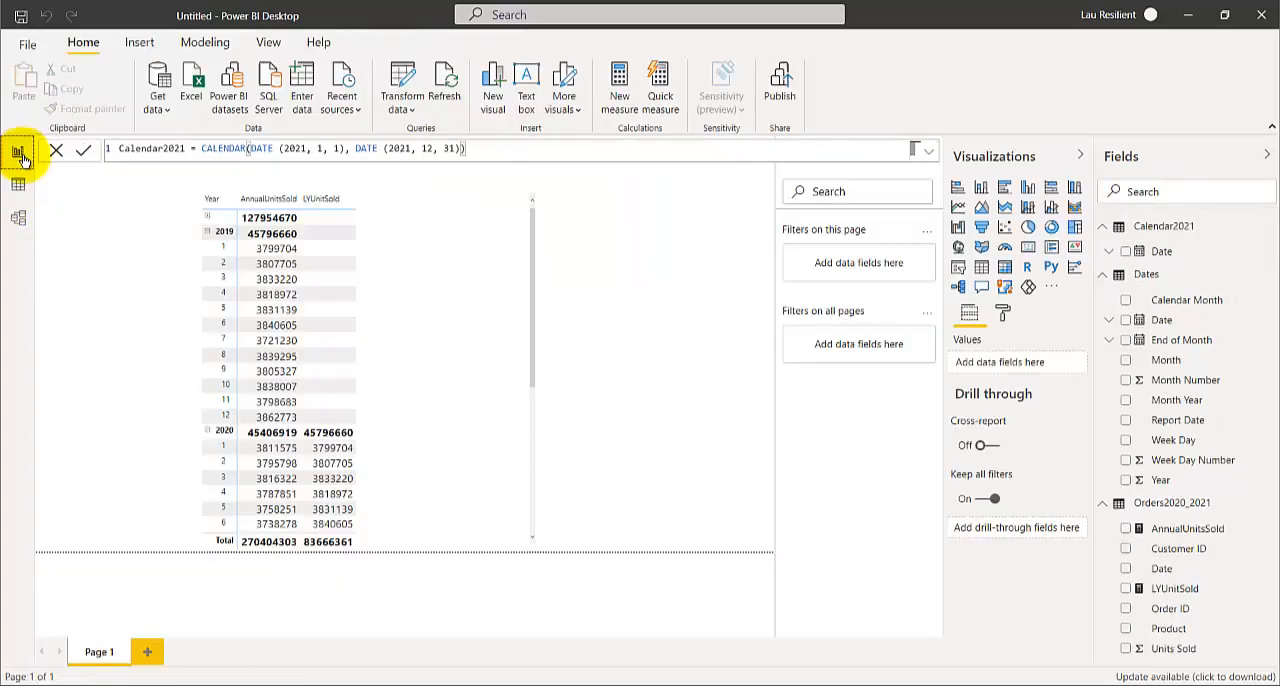
click(1160, 276)
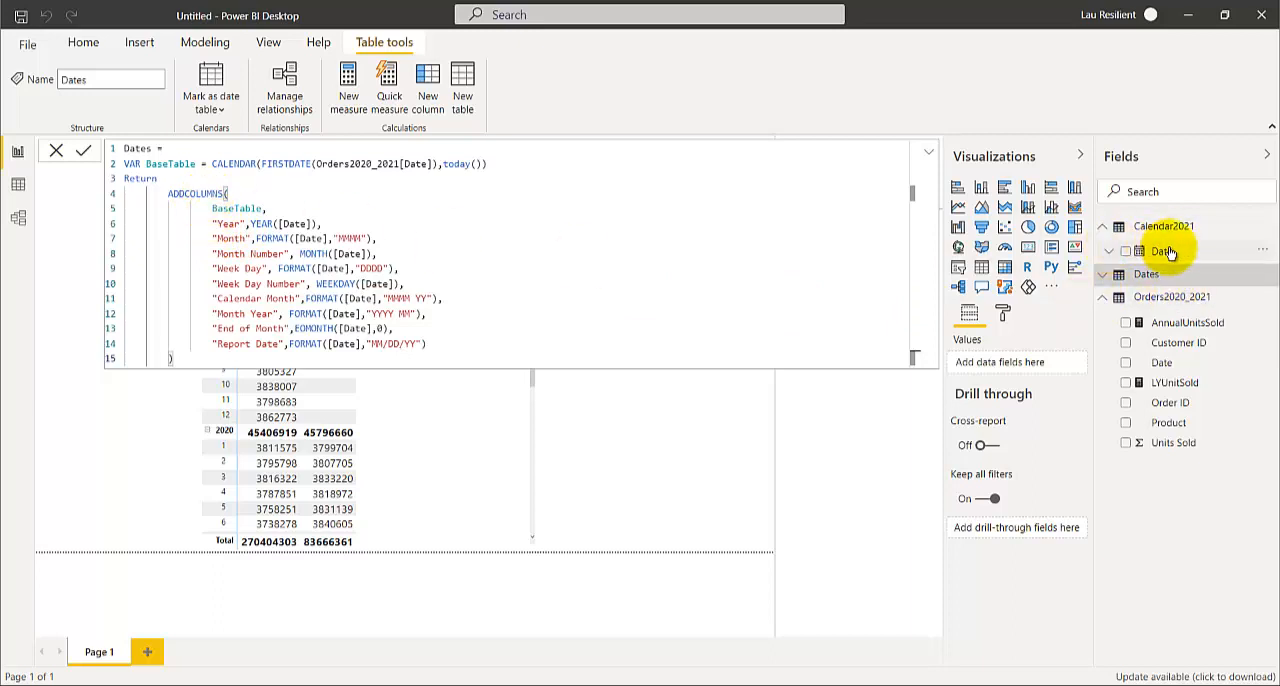
click(1102, 275)
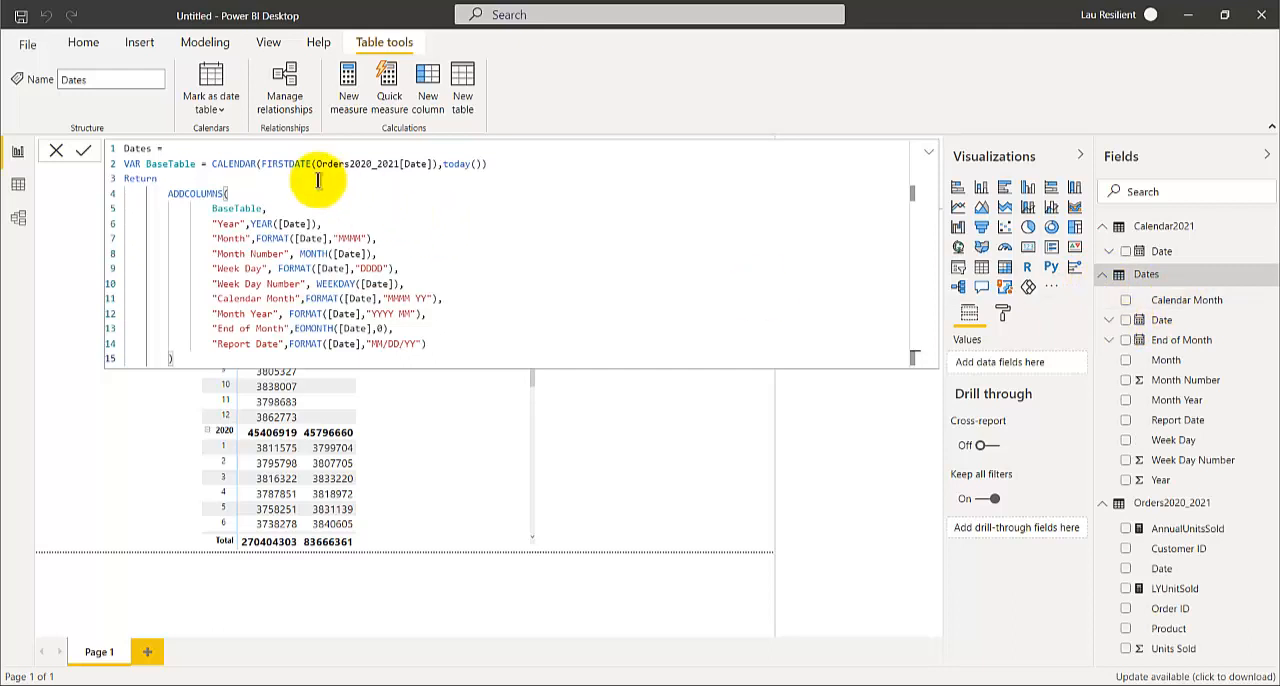